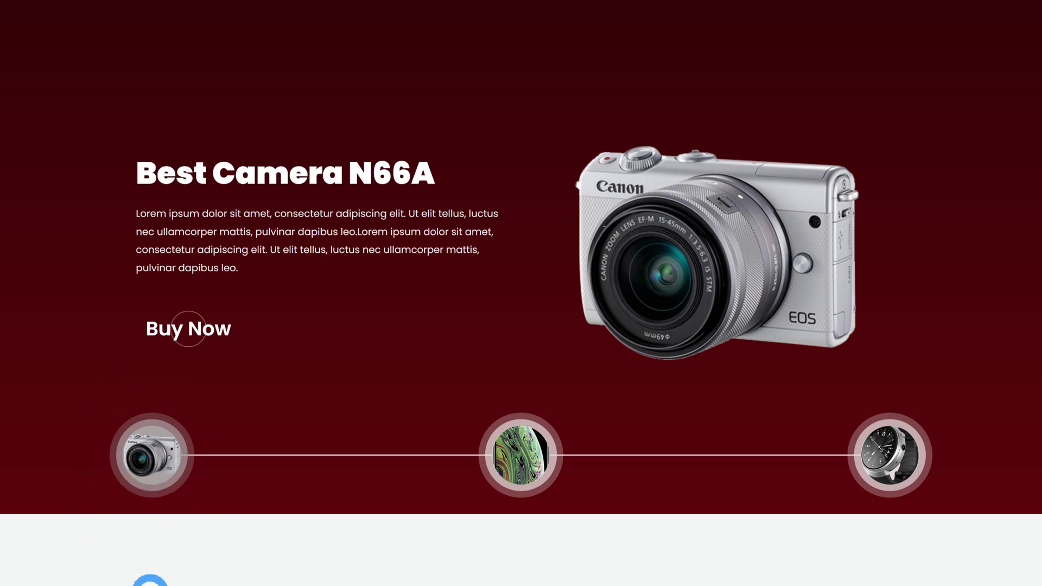
Cycle the slider preview through the New Generations of Mobiles, Best Watch 10X and Best Camera N66A slides
click(556, 481)
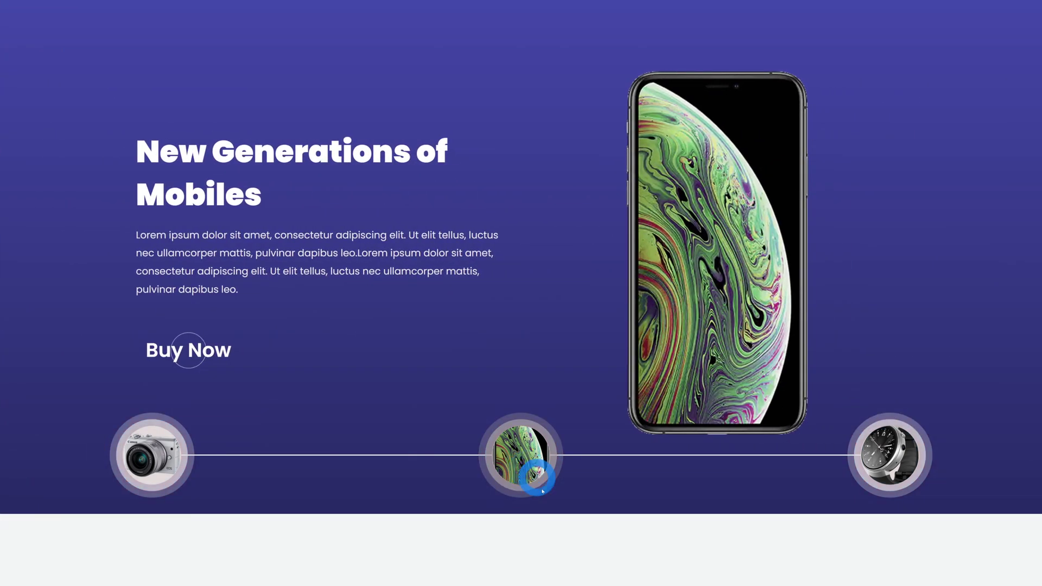
click(891, 466)
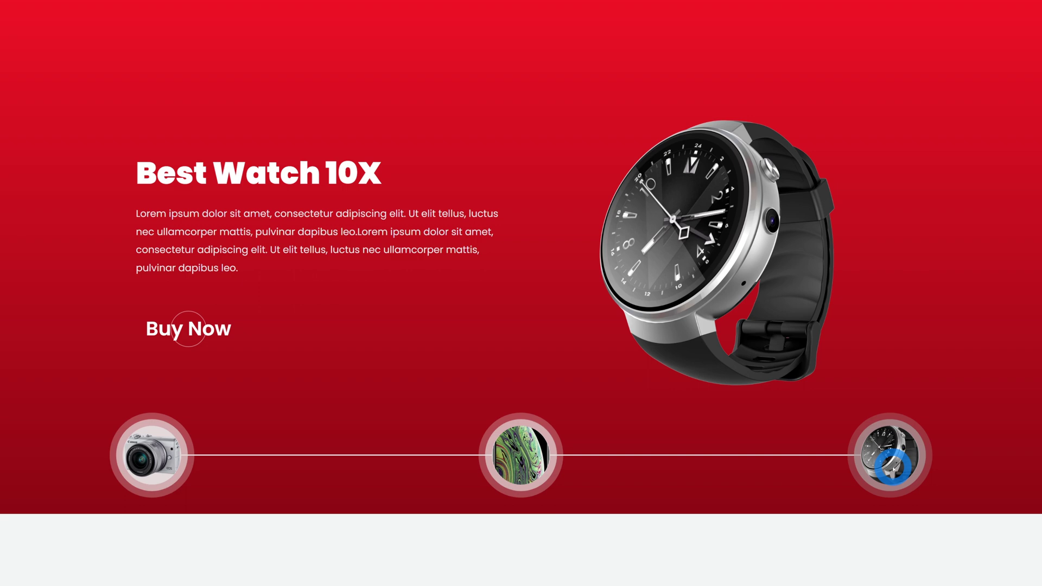
click(535, 492)
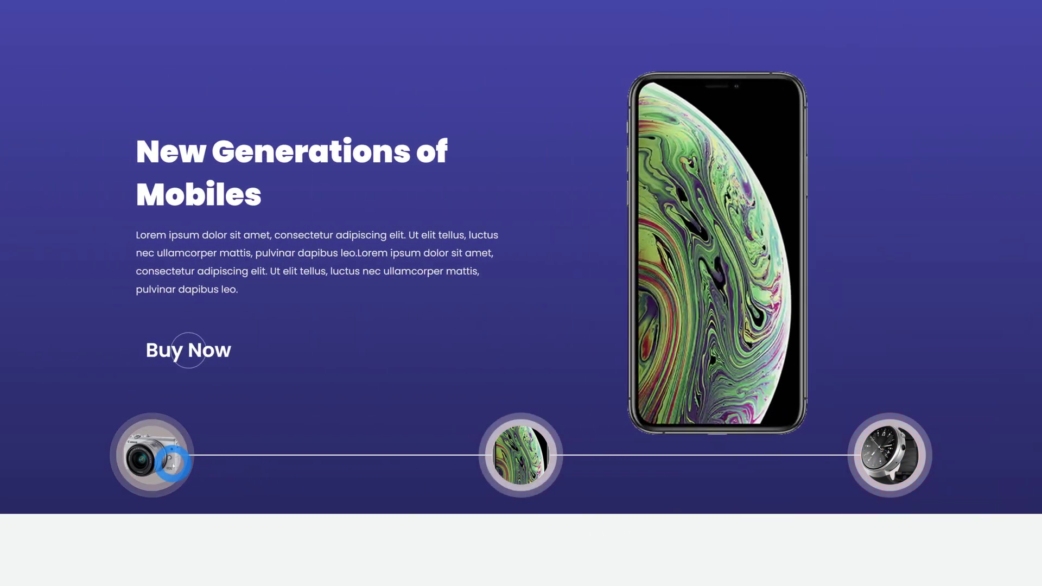
click(180, 466)
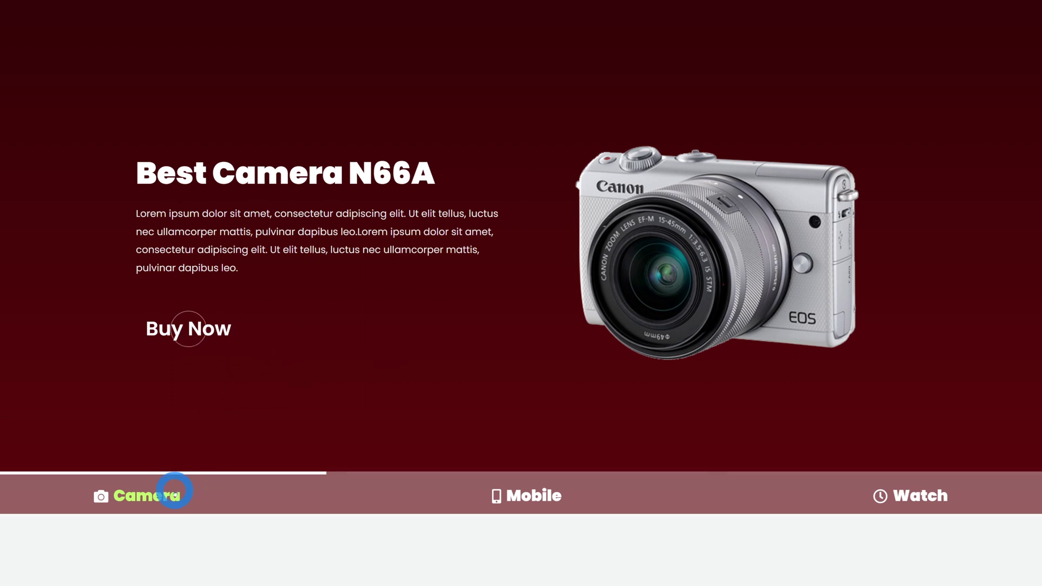
Switch the tabbed carousel through the Mobile, Watch, Mobile, Camera, Mobile and Watch tabs
click(567, 495)
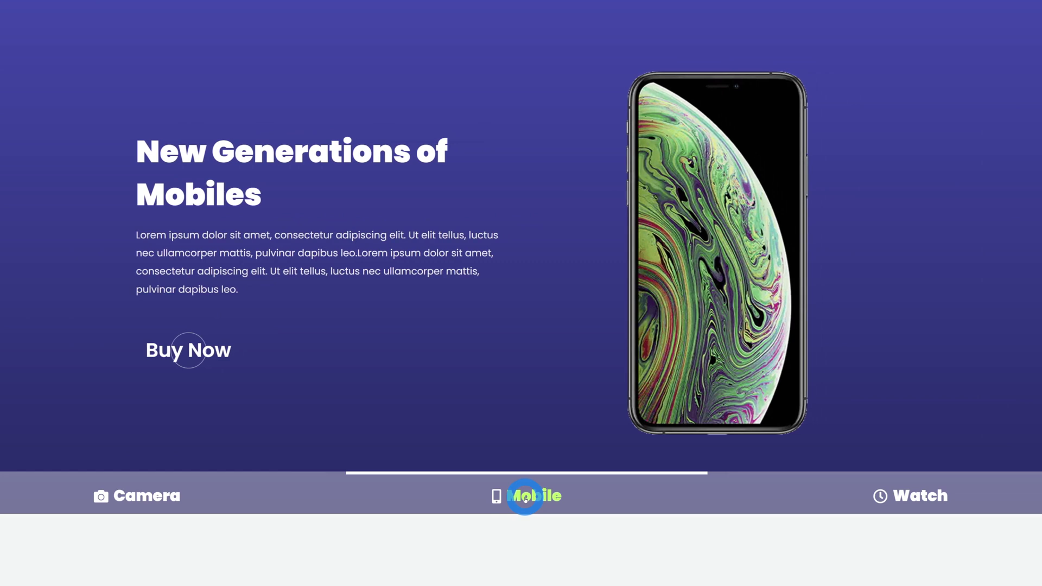
click(918, 496)
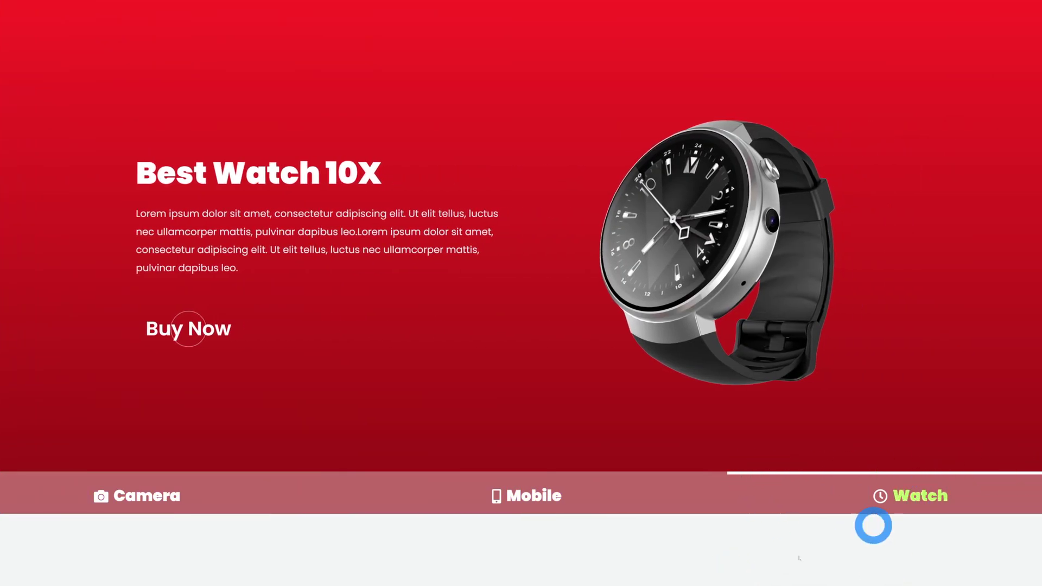
click(535, 495)
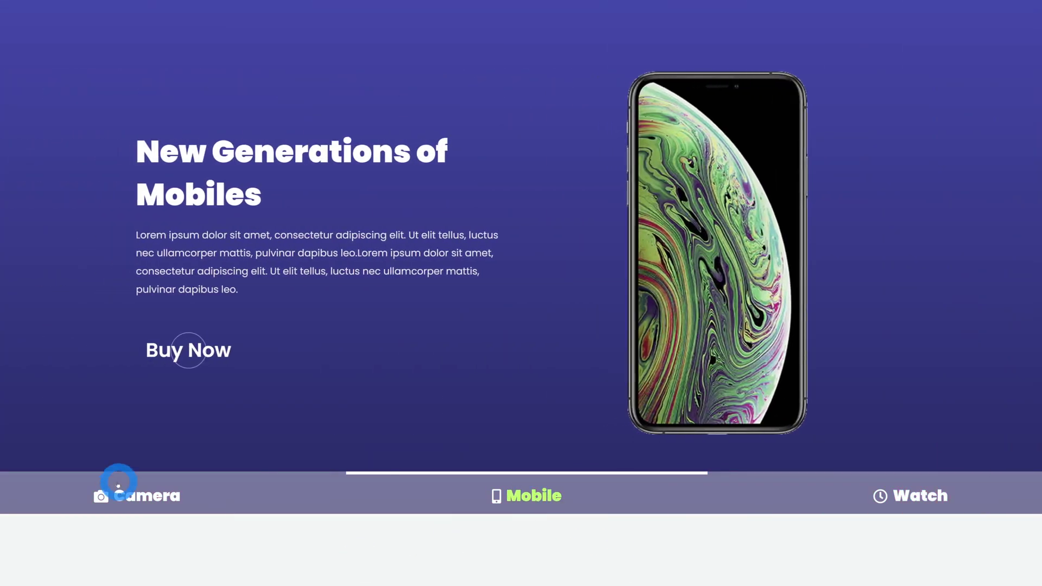
click(118, 483)
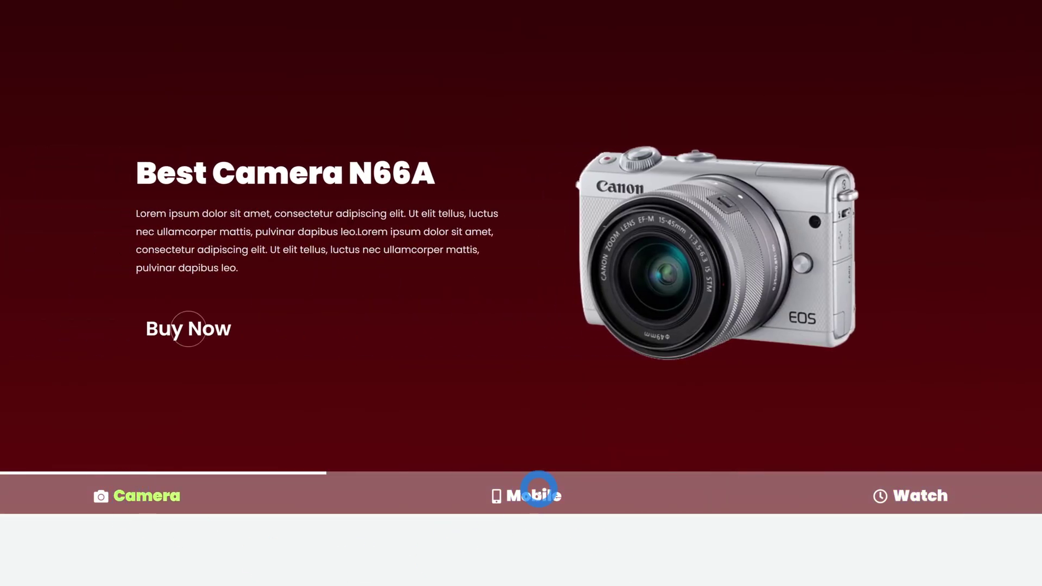
click(539, 491)
click(906, 491)
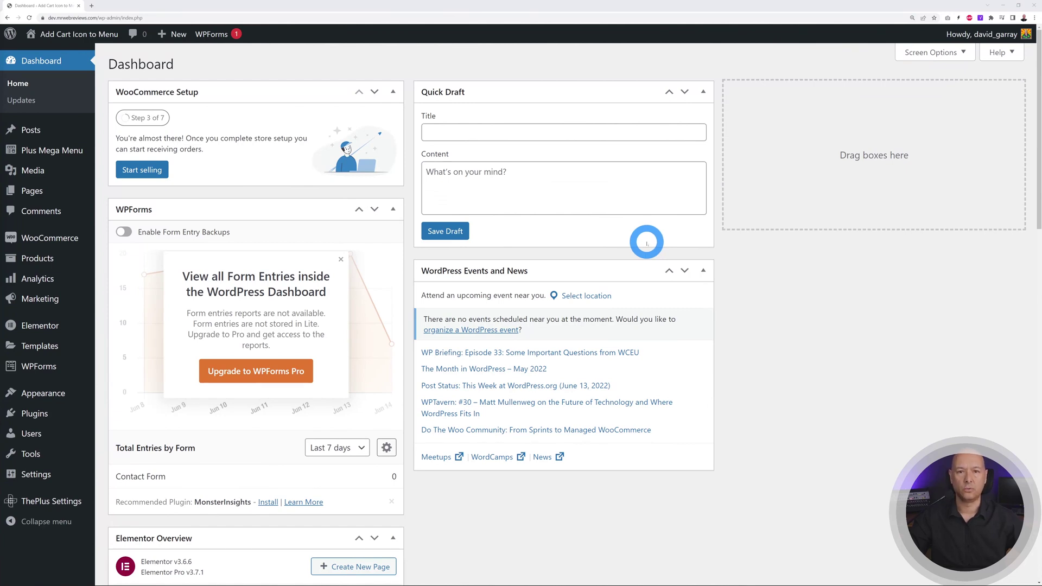
Reveal the Elementor Templates flyout in the WordPress admin sidebar
mouse_move(48, 503)
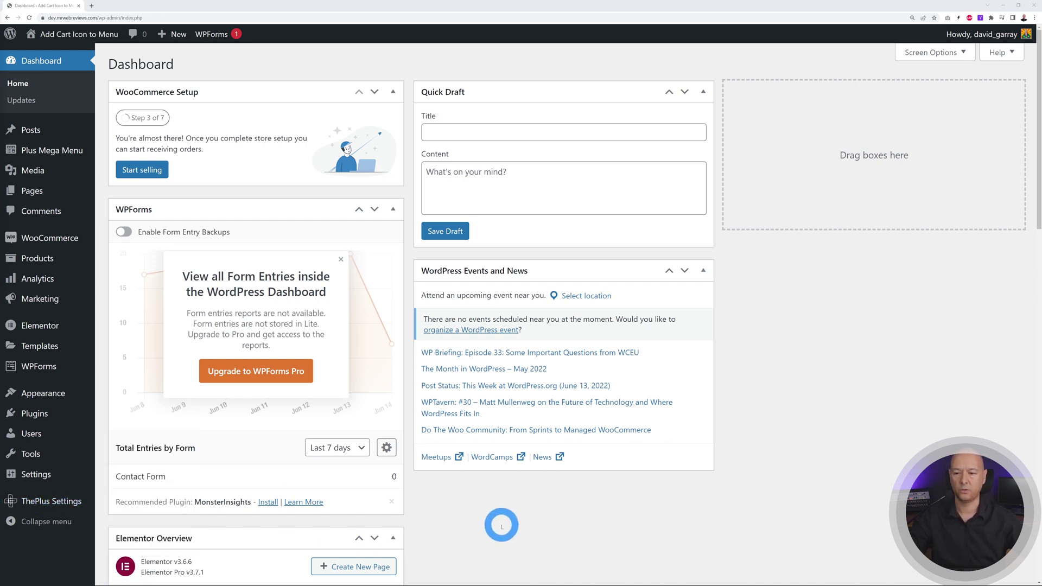
mouse_move(29, 328)
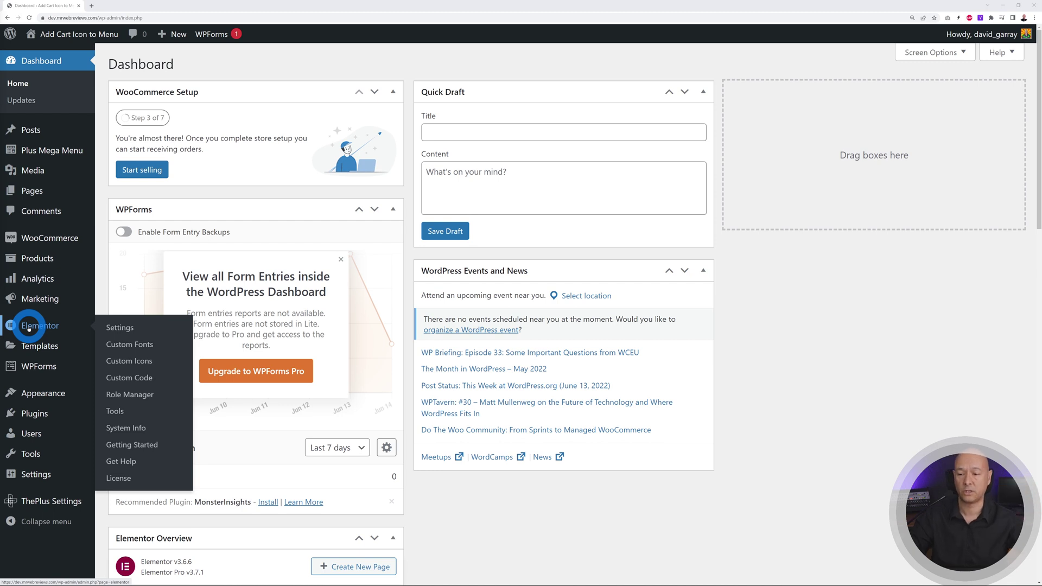
mouse_move(39, 351)
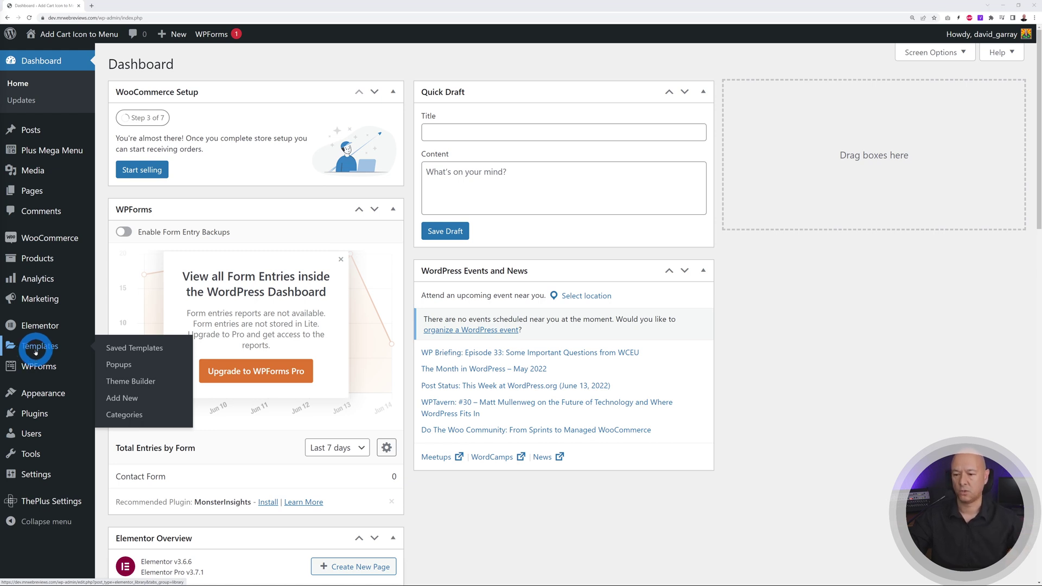
Create a new Section-type template named 'Camera Slide 1' from Templates > Add New
click(42, 348)
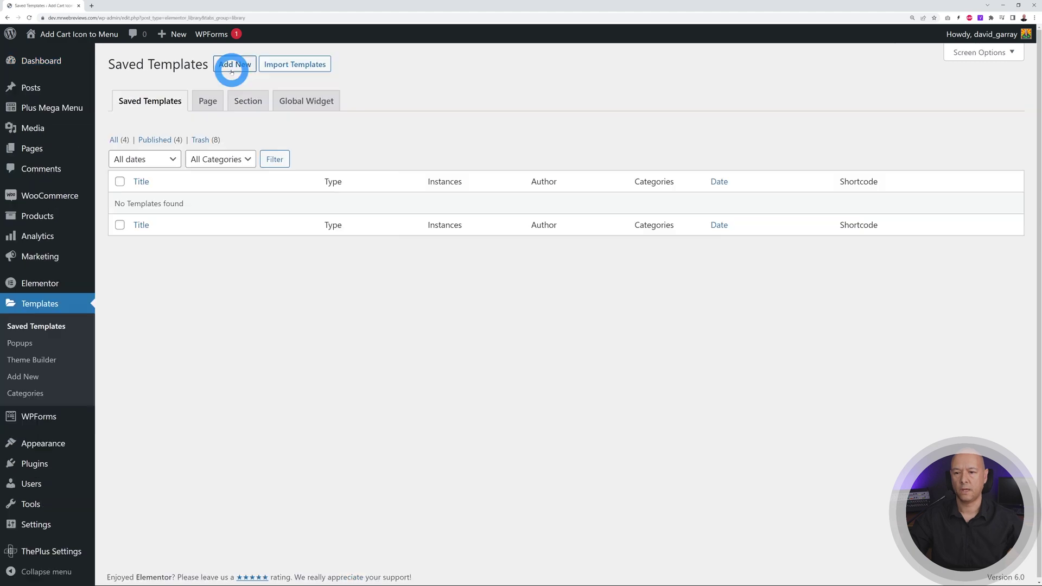
click(232, 65)
click(680, 302)
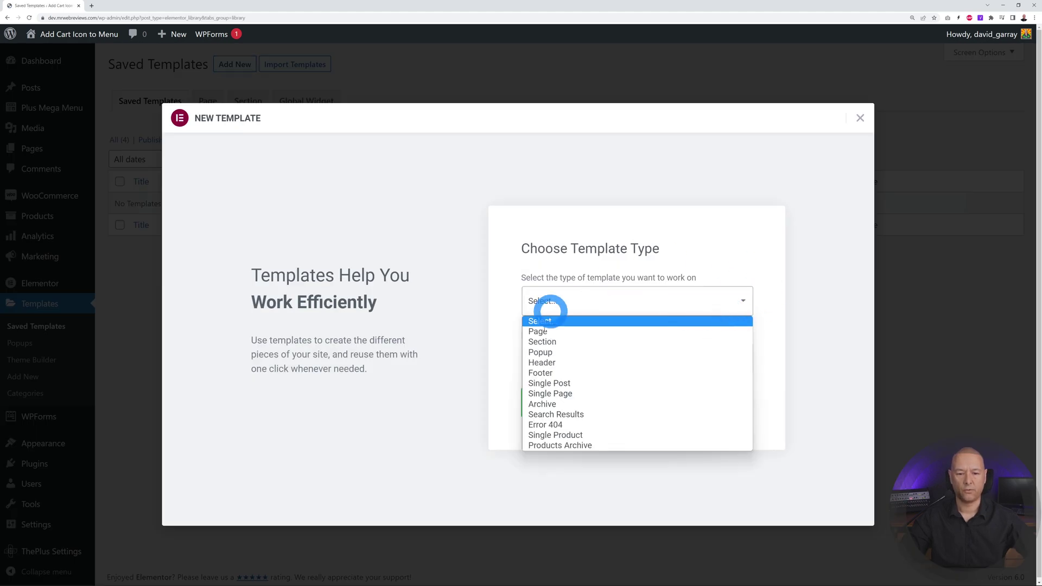
click(565, 342)
click(605, 359)
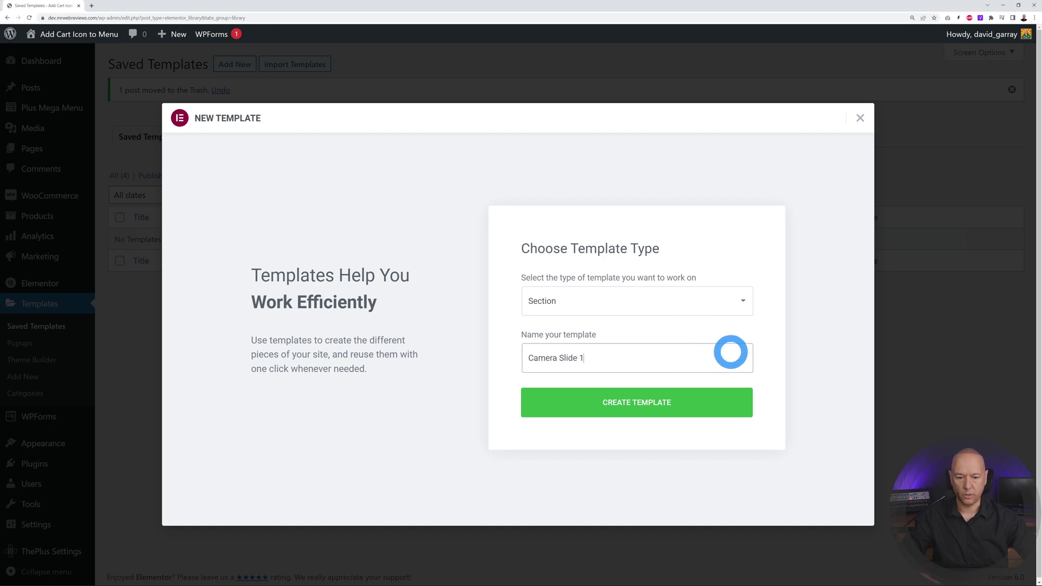
text(Camera Slide 1)
click(636, 401)
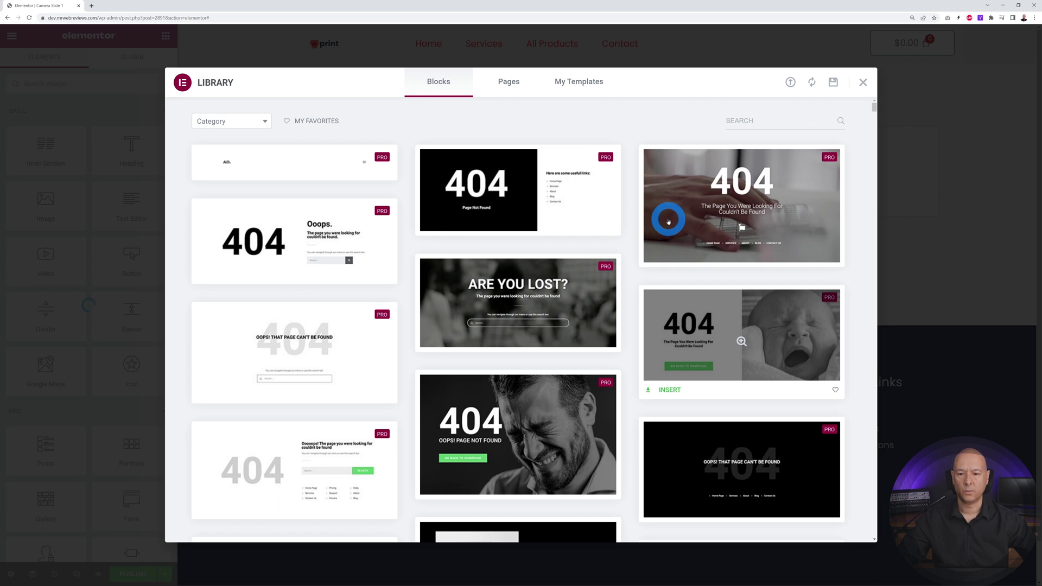
Close the template library and add a two-column section to the template
key(Escape)
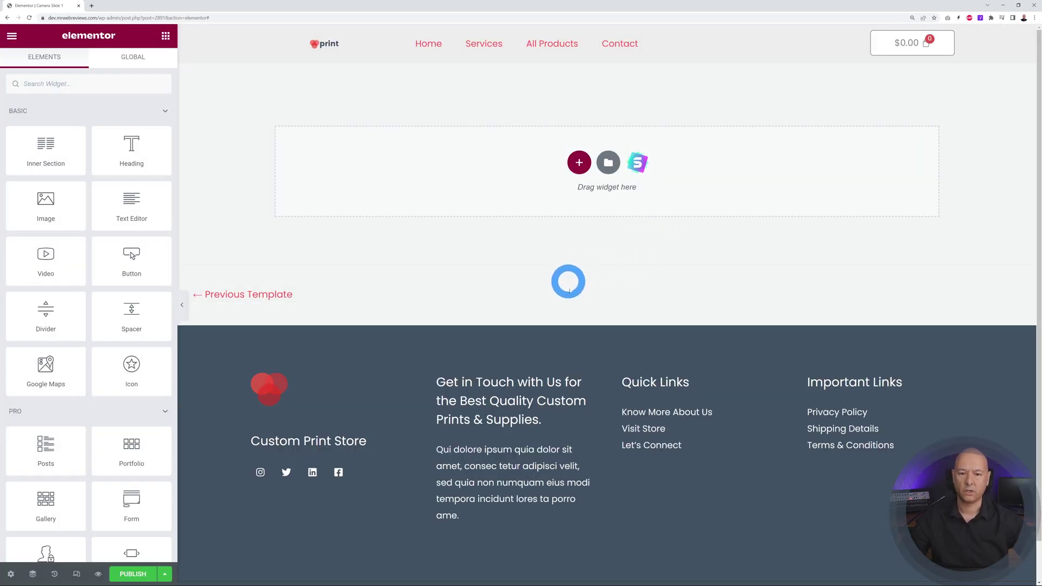
click(579, 162)
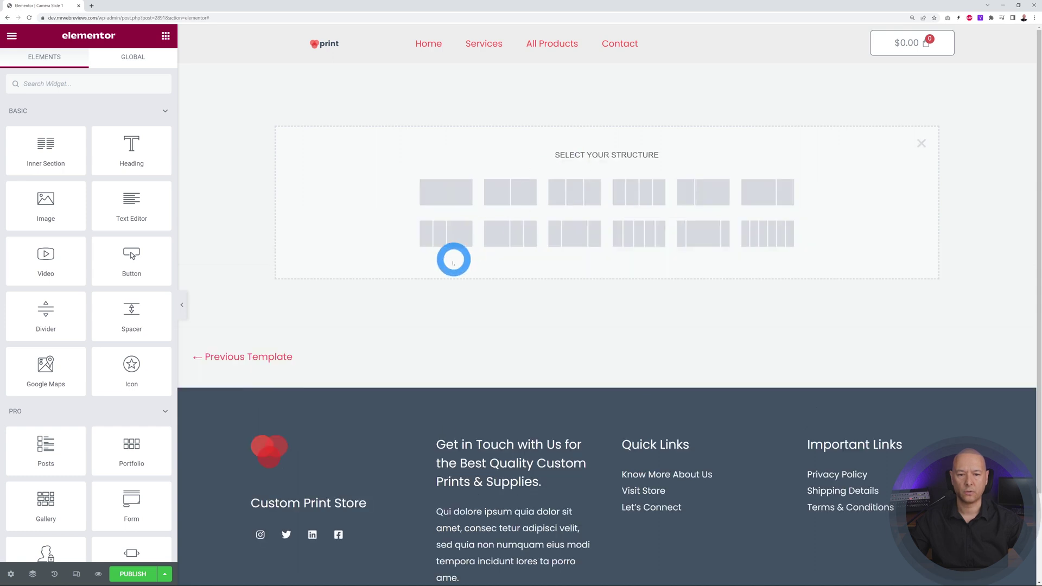
click(518, 204)
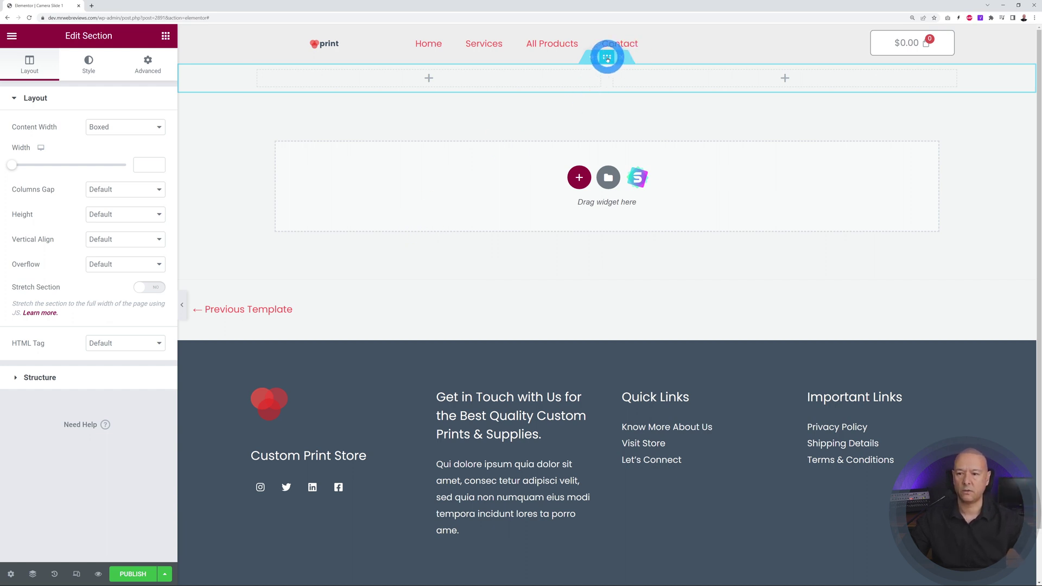
Give the section Min Height 800 with the Column Position set to Middle
click(159, 220)
click(144, 240)
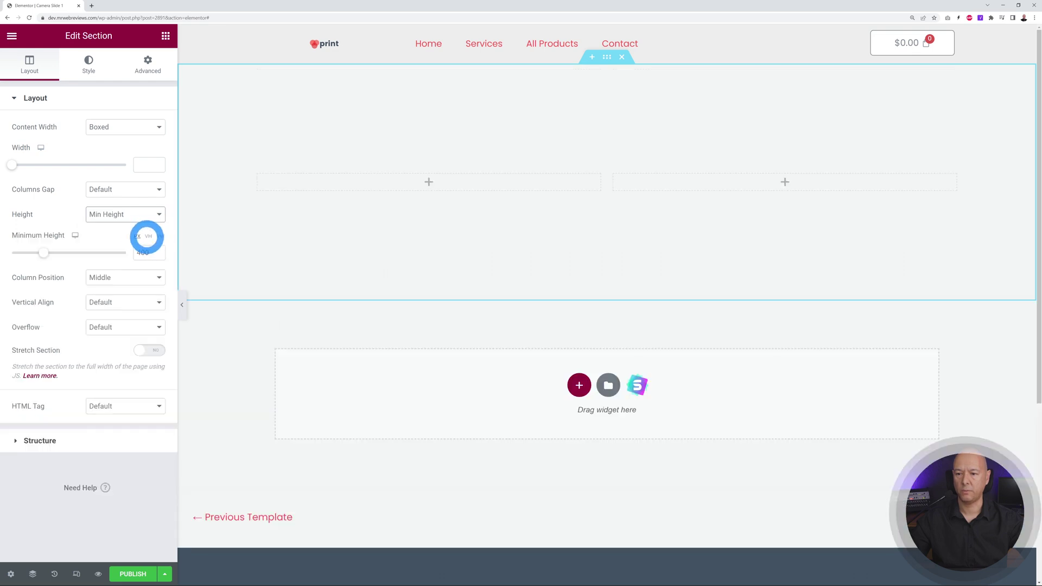
text(800)
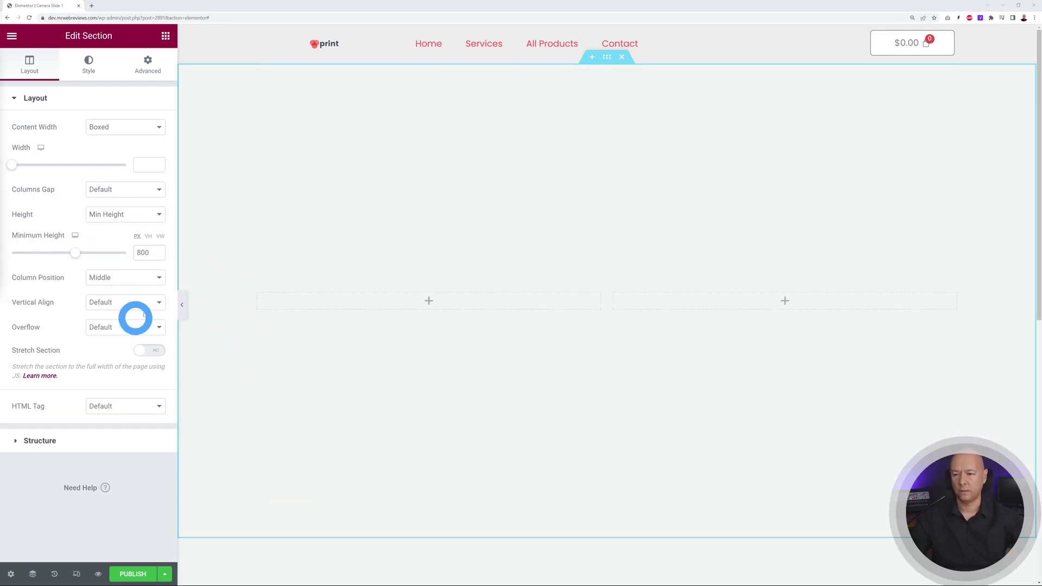
click(154, 278)
click(123, 308)
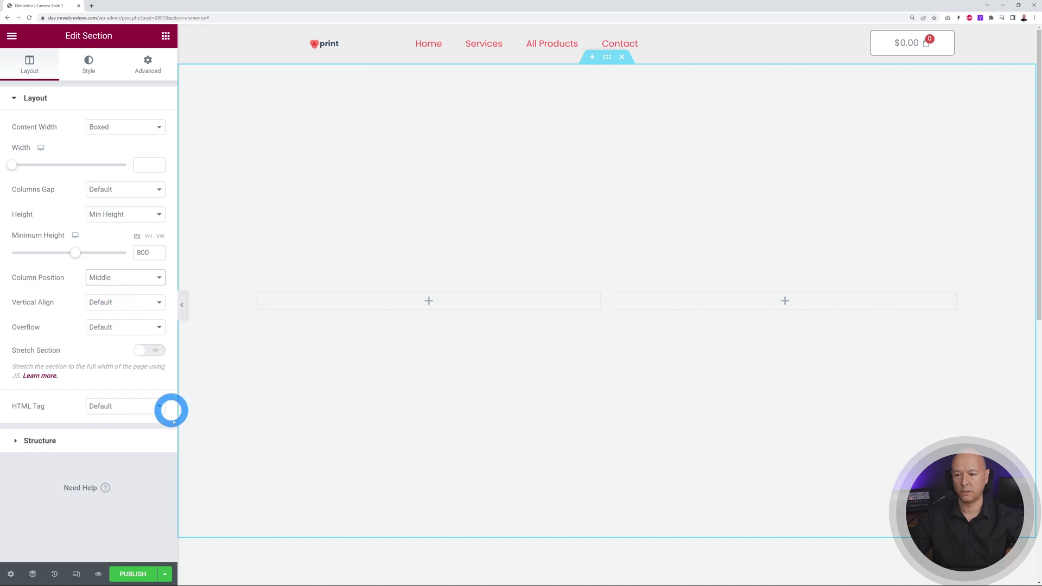
Make the section background a gradient with the first colour set to dark red
click(90, 72)
click(127, 157)
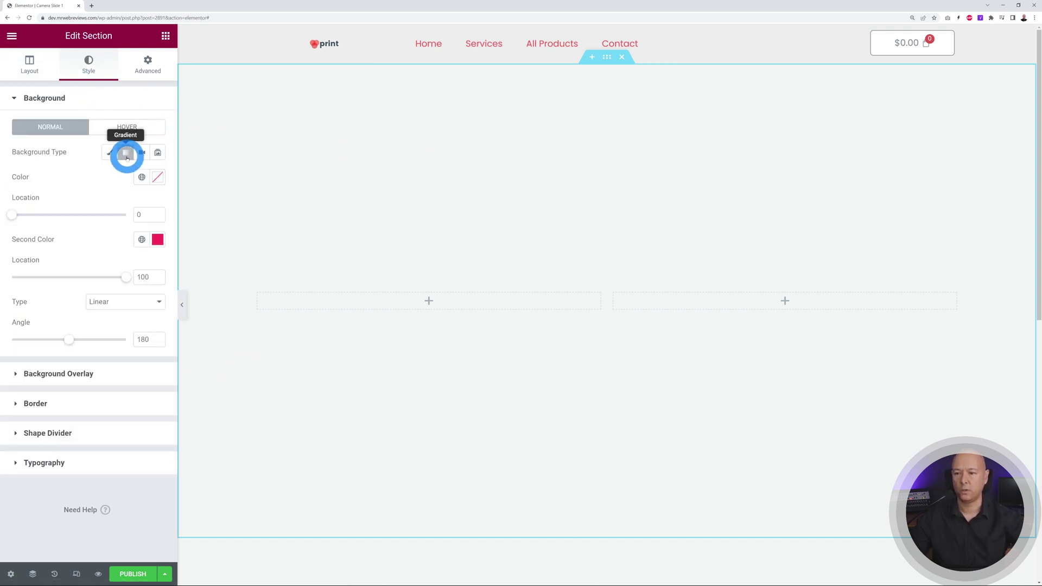
click(156, 181)
click(114, 358)
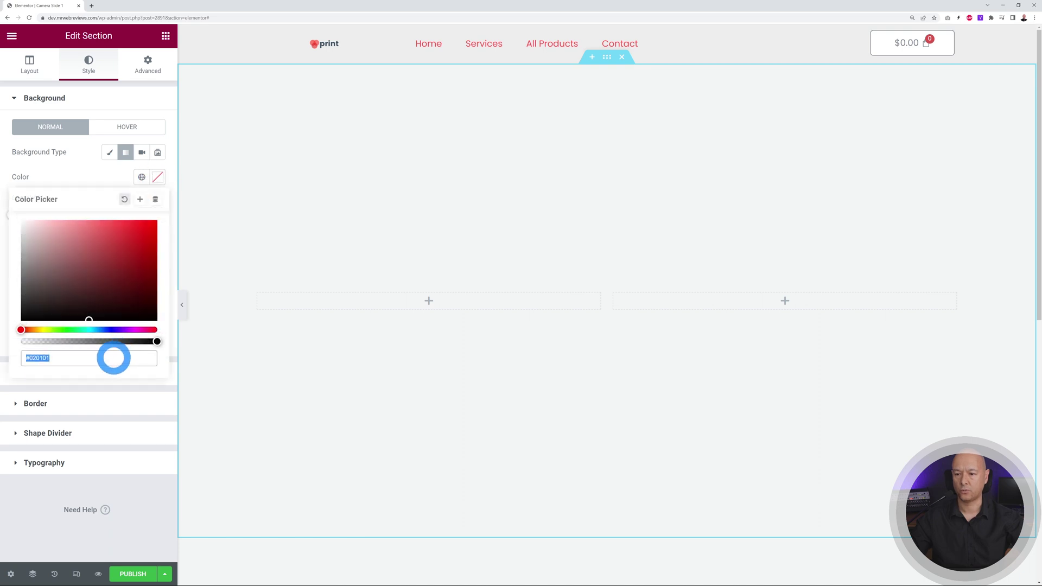
key(ctrl+v)
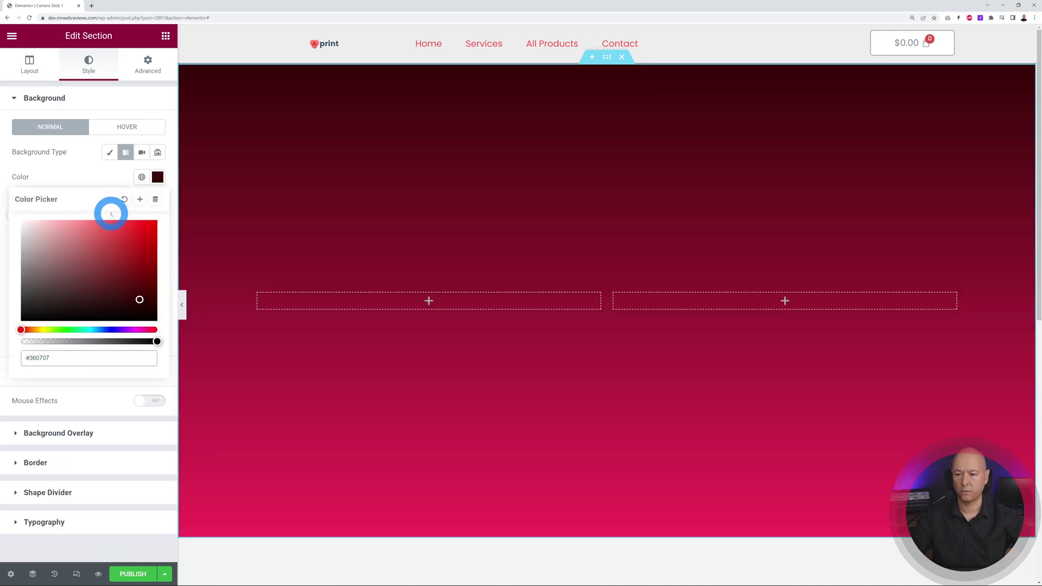
click(100, 173)
Set the second gradient colour to #620C0C for a linear 180° #360707-to-#620C0C gradient
click(158, 239)
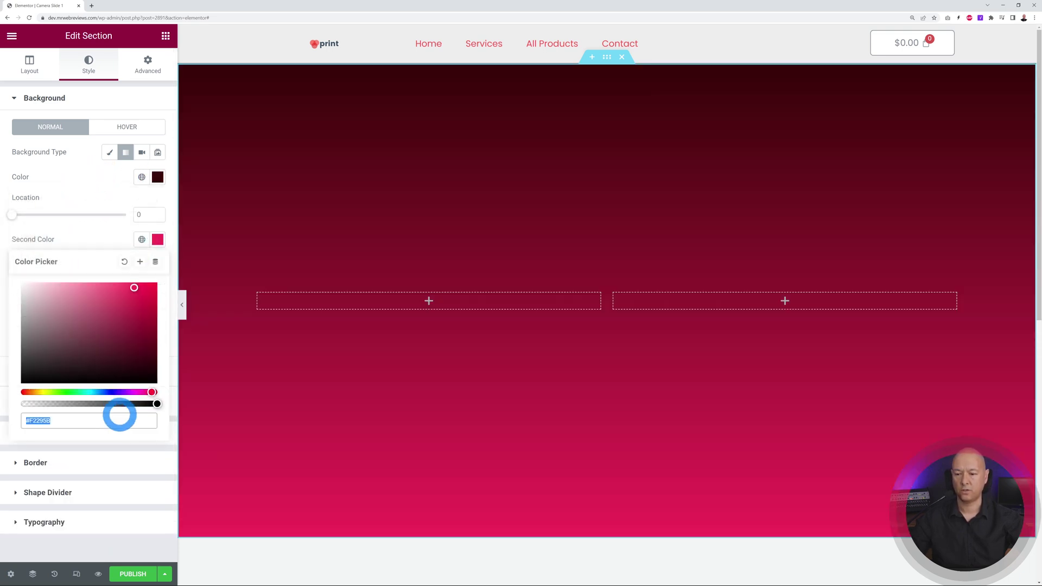
text(#360707)
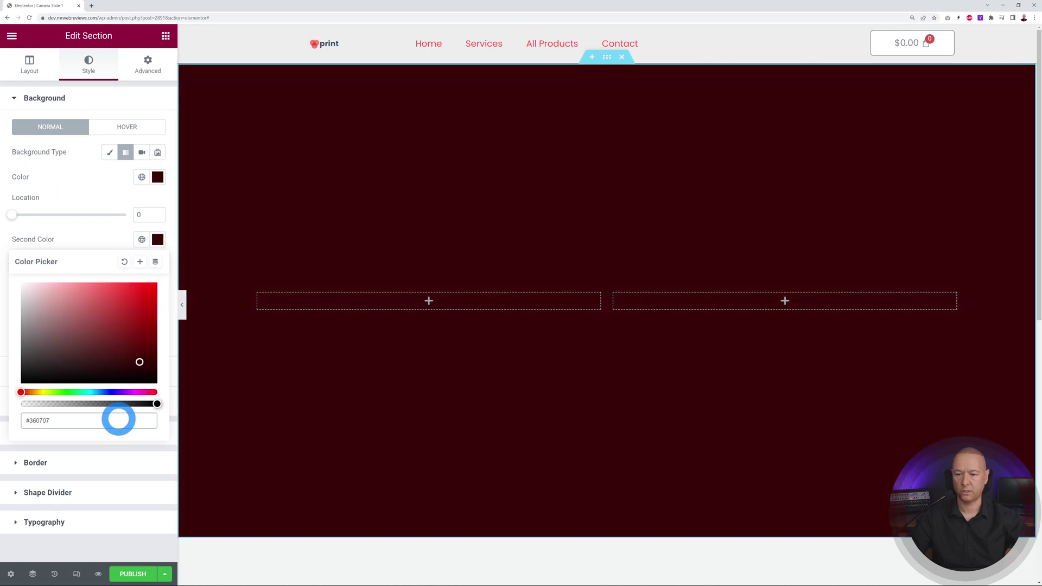
click(140, 363)
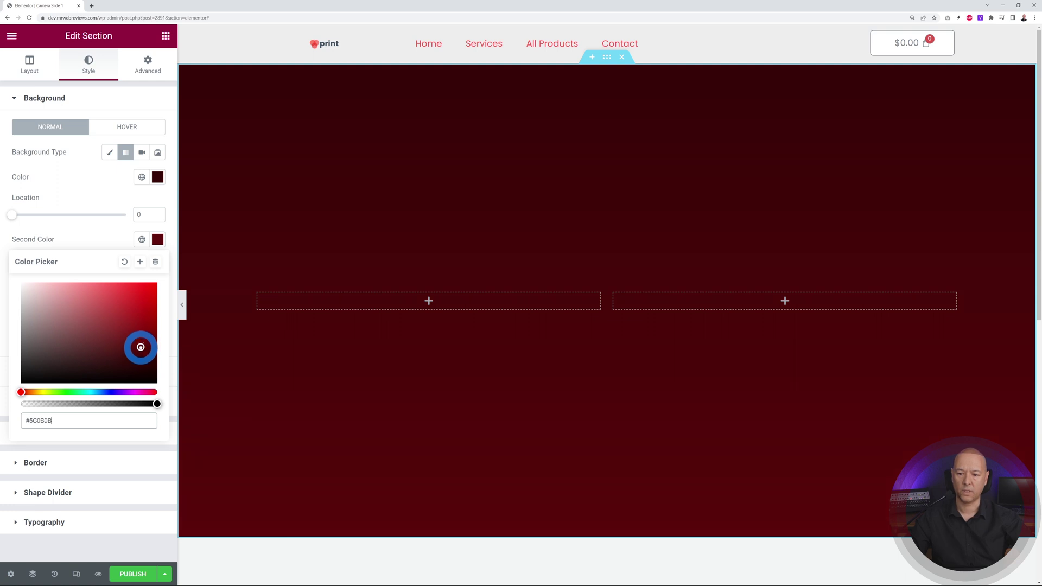
drag(141, 347, 141, 345)
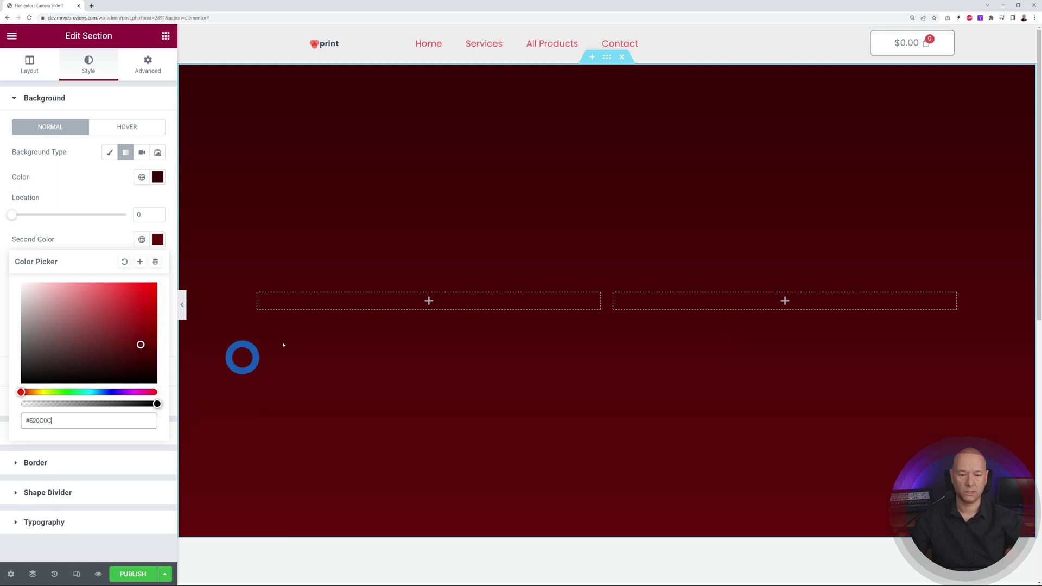
click(100, 191)
click(491, 389)
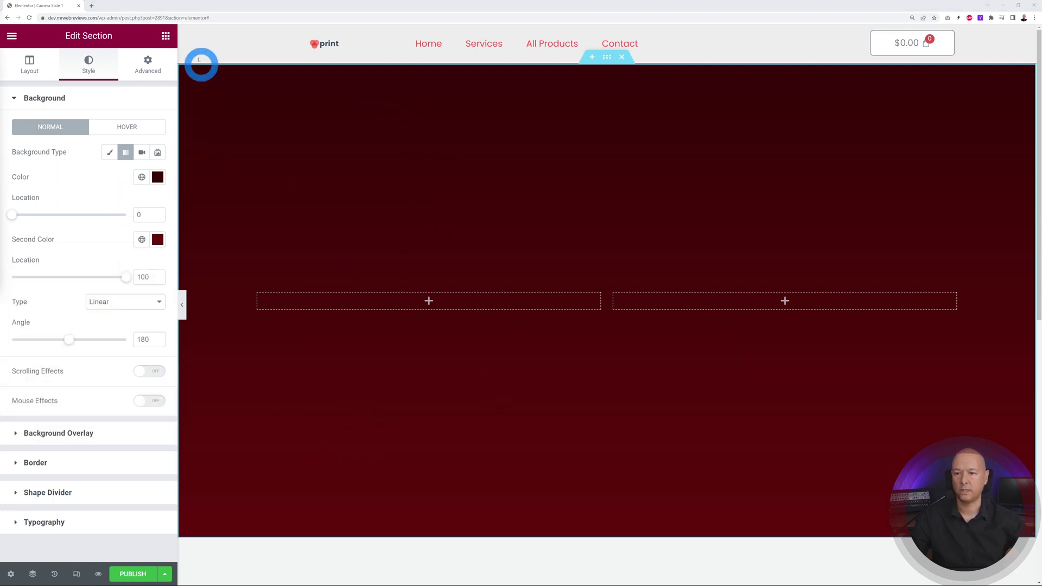
click(166, 36)
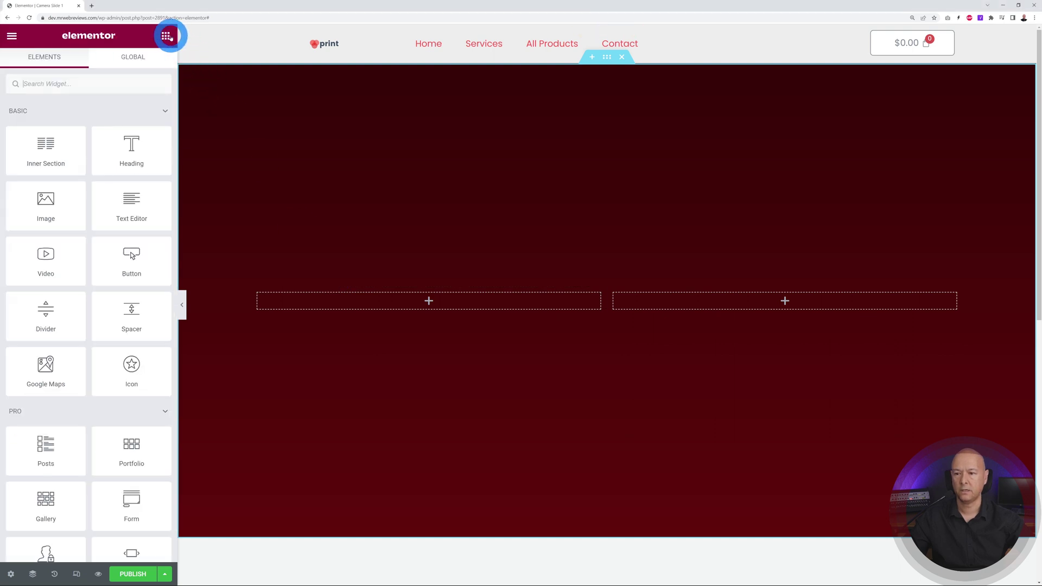
Add a Heading and a Text Editor to the left column, titling the heading 'Best Camera N66A'
drag(145, 149, 330, 295)
click(166, 35)
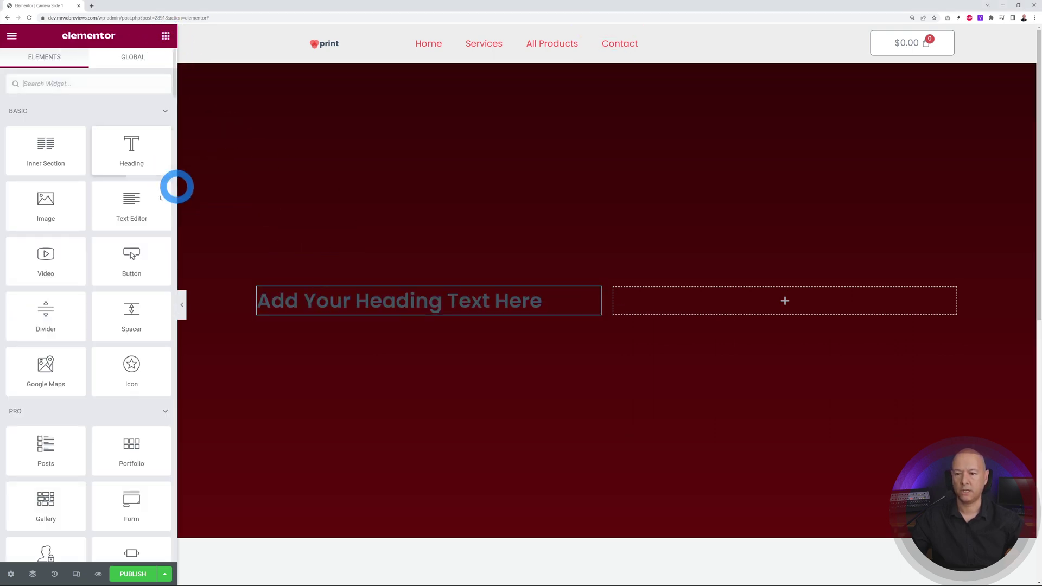
drag(130, 202, 287, 312)
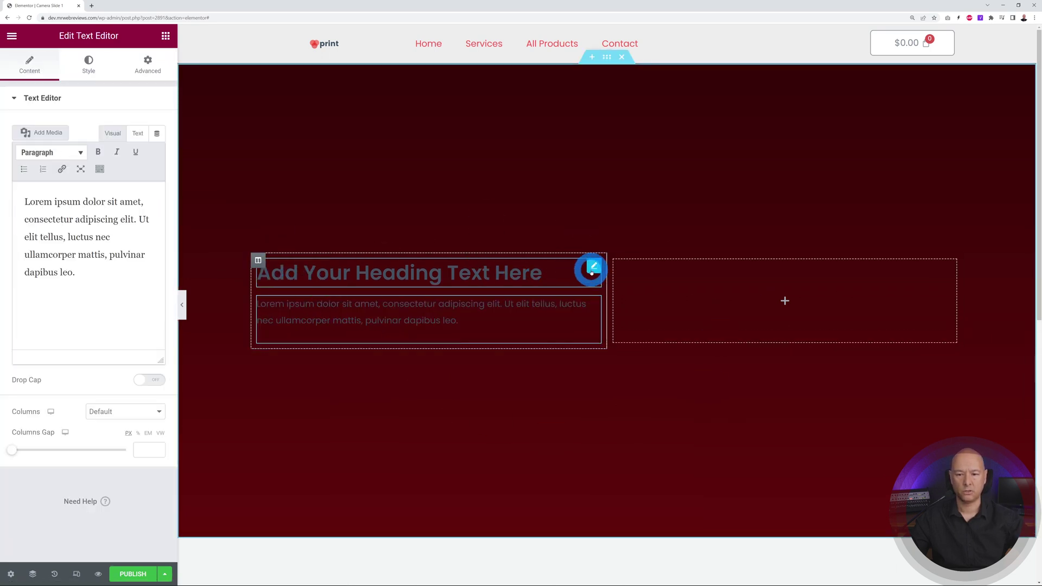
click(592, 270)
triple_click(127, 144)
text(Best Camera N66A)
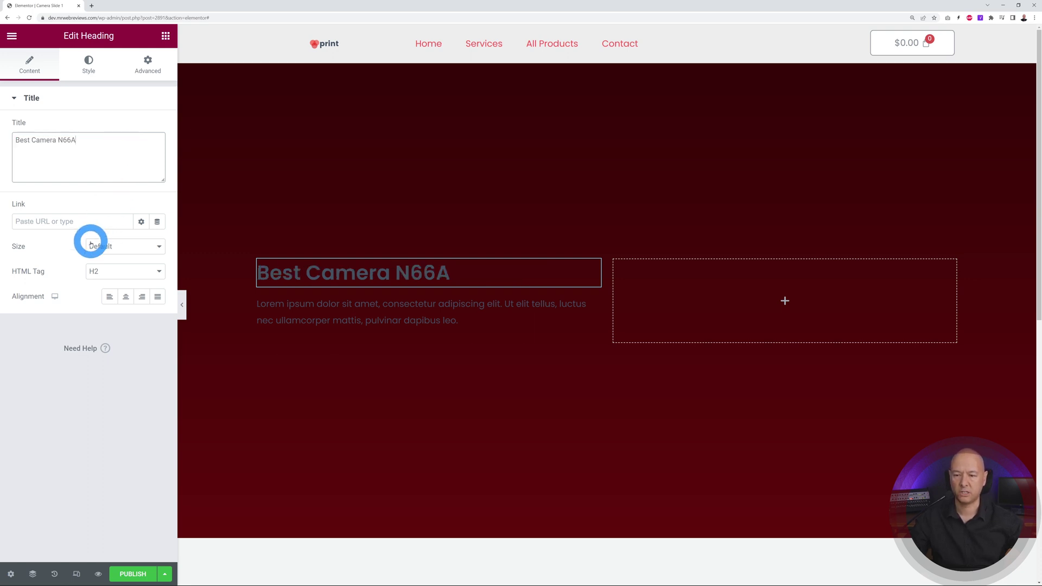
Style the heading with white text, font size 47 and weight 900
click(89, 68)
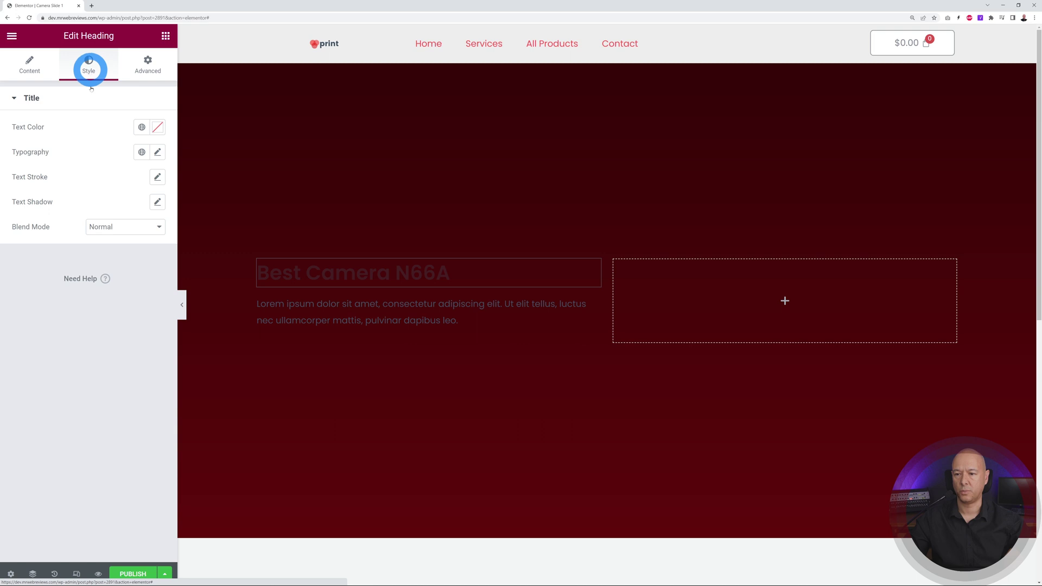
click(158, 127)
click(82, 101)
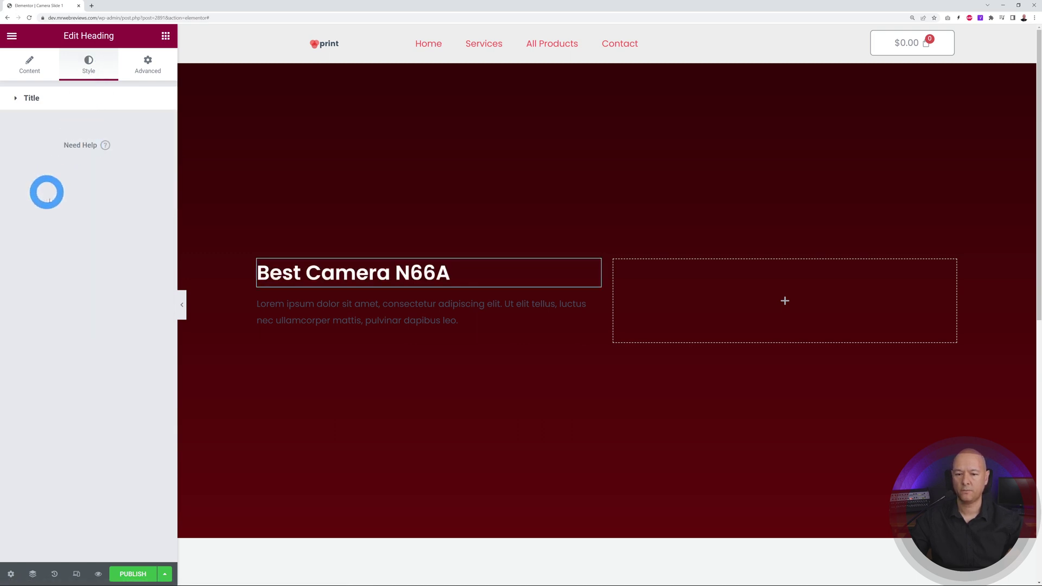
click(39, 99)
click(160, 153)
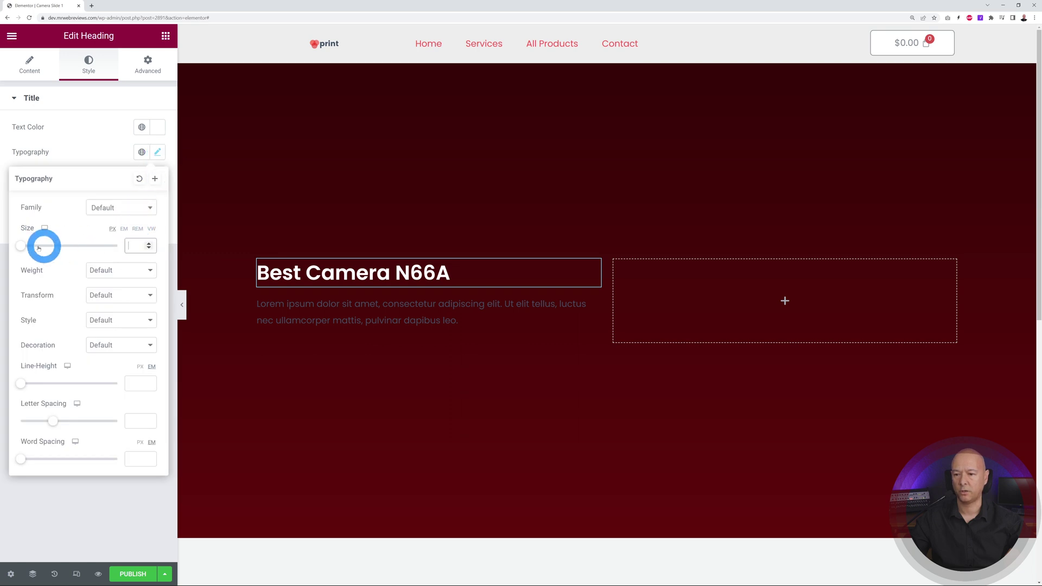
mouse_move(42, 245)
mouse_down()
mouse_move(26, 248)
mouse_move(56, 245)
mouse_move(42, 245)
mouse_up()
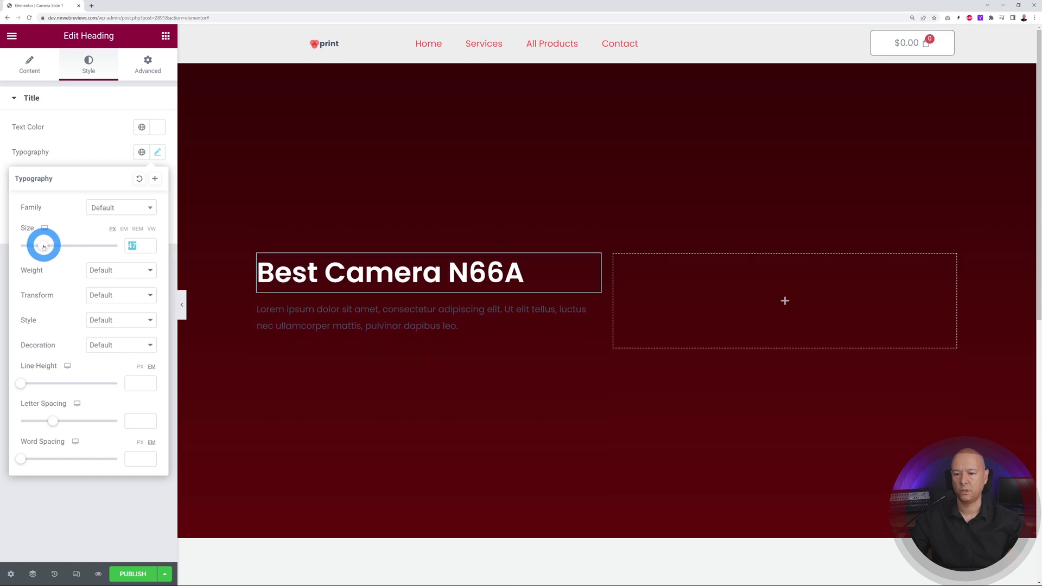
click(151, 271)
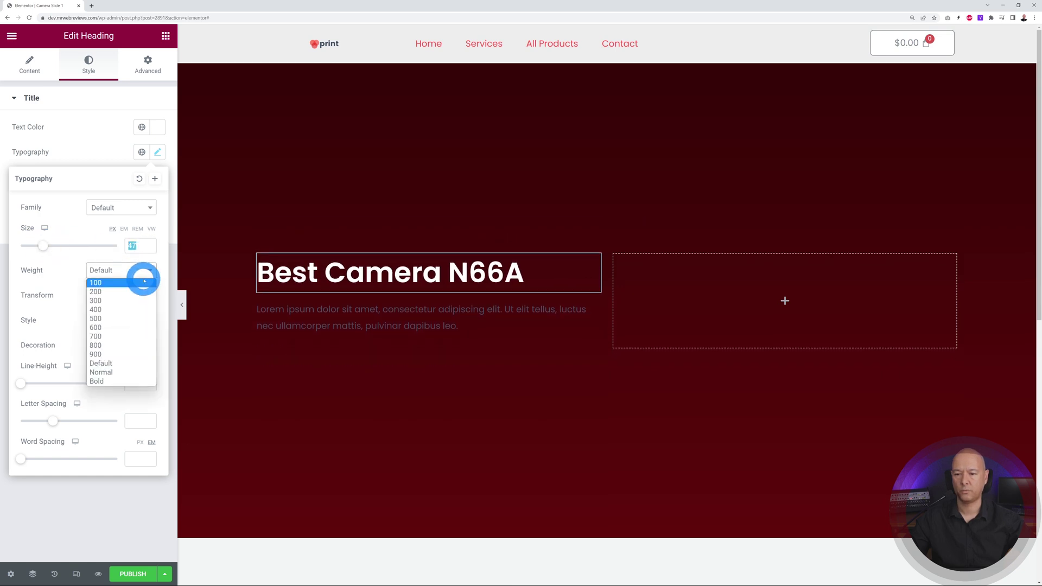
click(117, 356)
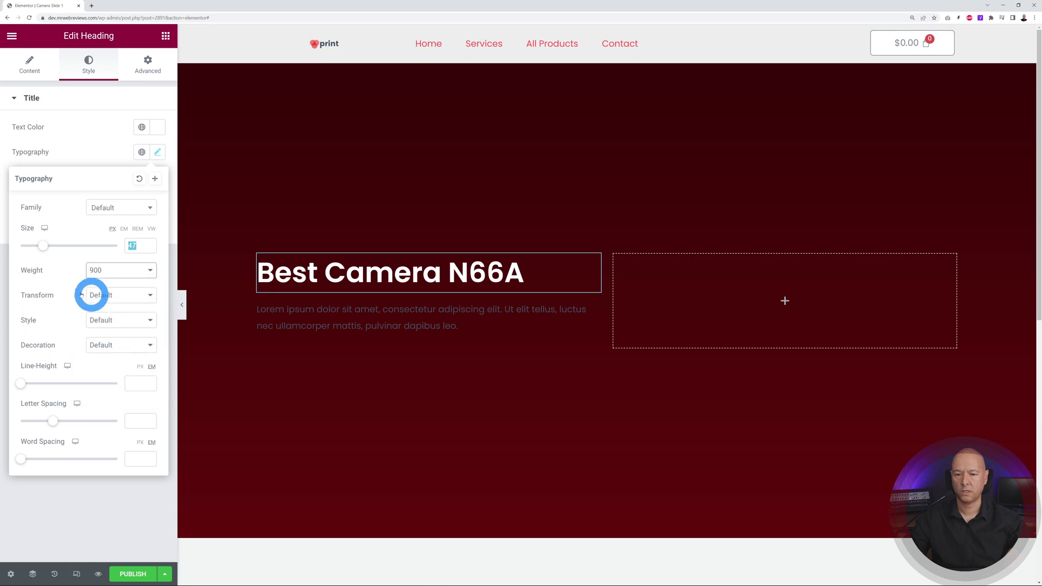
click(76, 148)
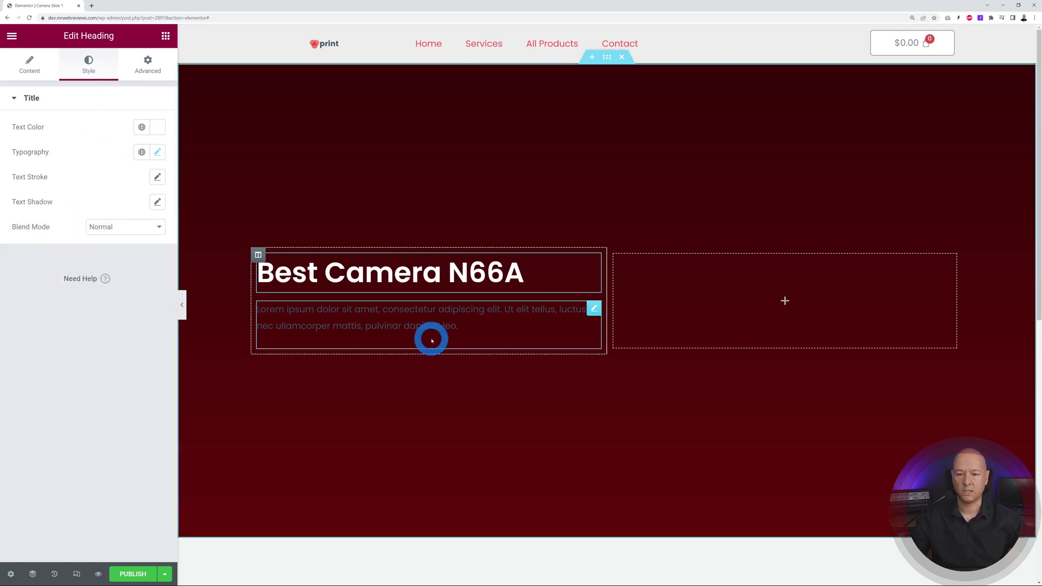
Copy the lorem ipsum paragraph and paste a second copy after it
click(594, 308)
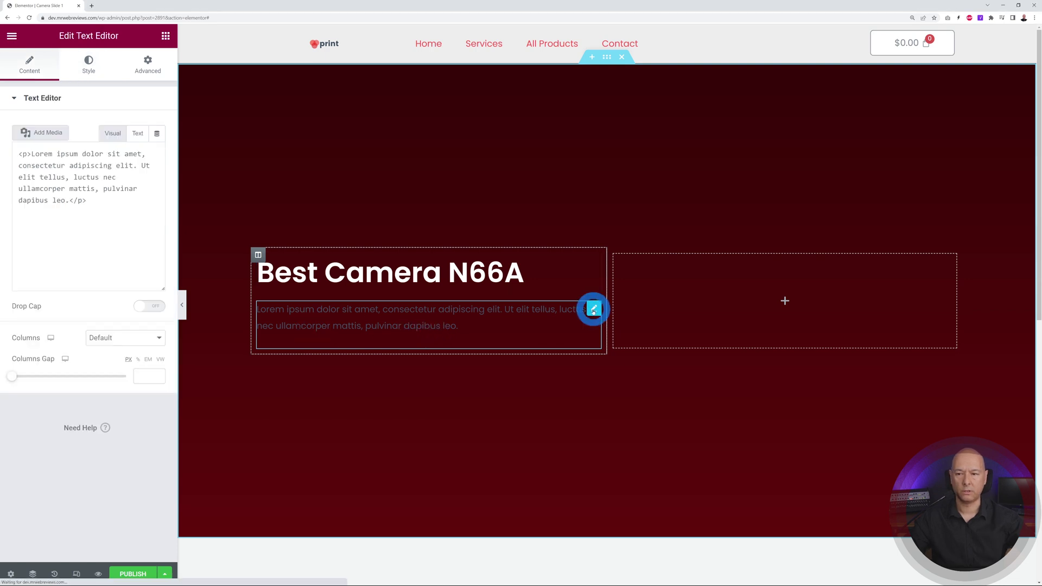
drag(106, 283, 17, 211)
triple_click(82, 229)
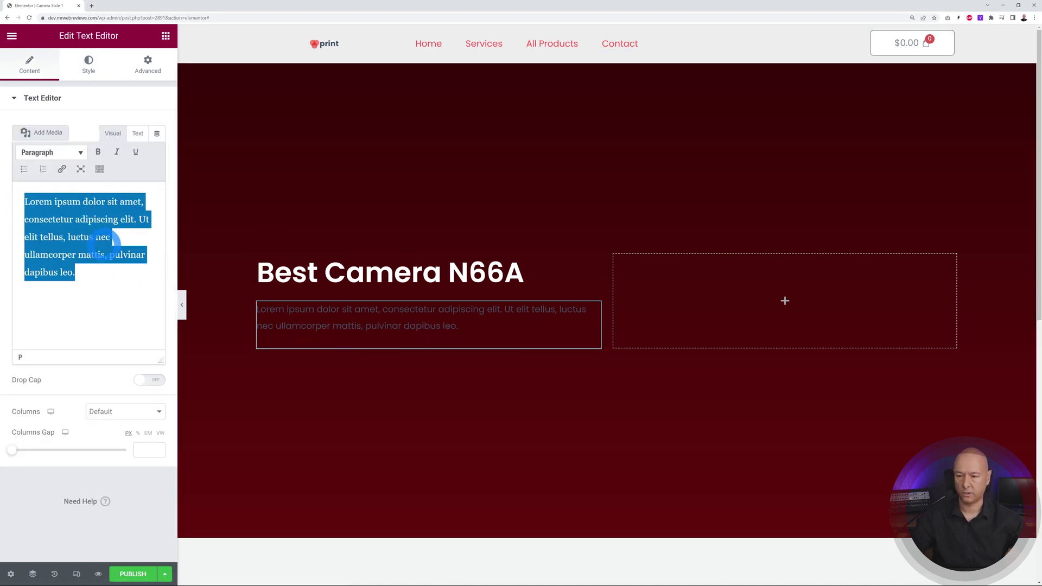
key(ctrl+c)
key(Right)
key(ctrl+v)
Set the paragraph text colour to #ECECEC and search the widgets for 'button'
click(89, 64)
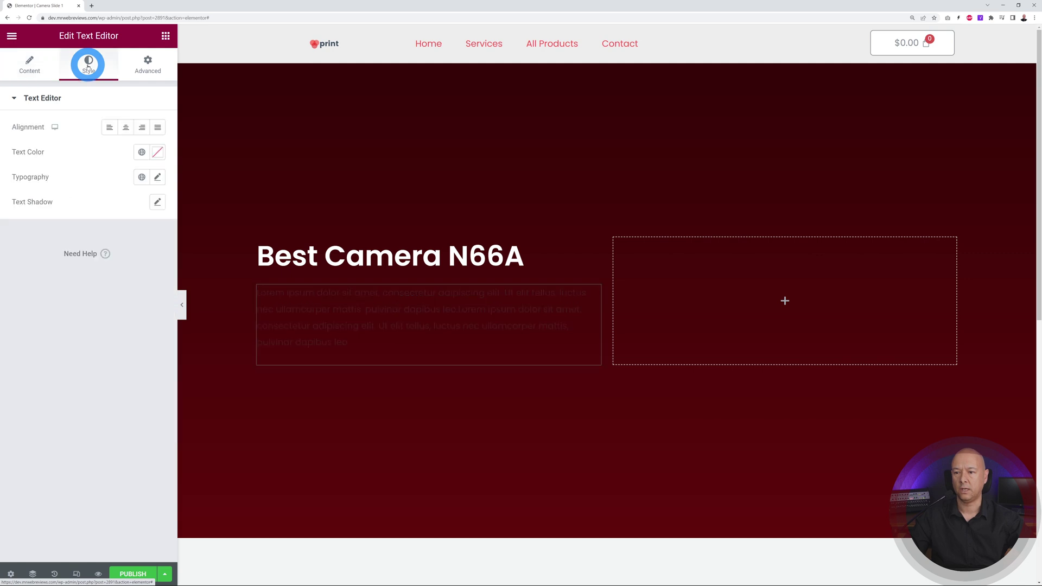
click(158, 152)
click(64, 246)
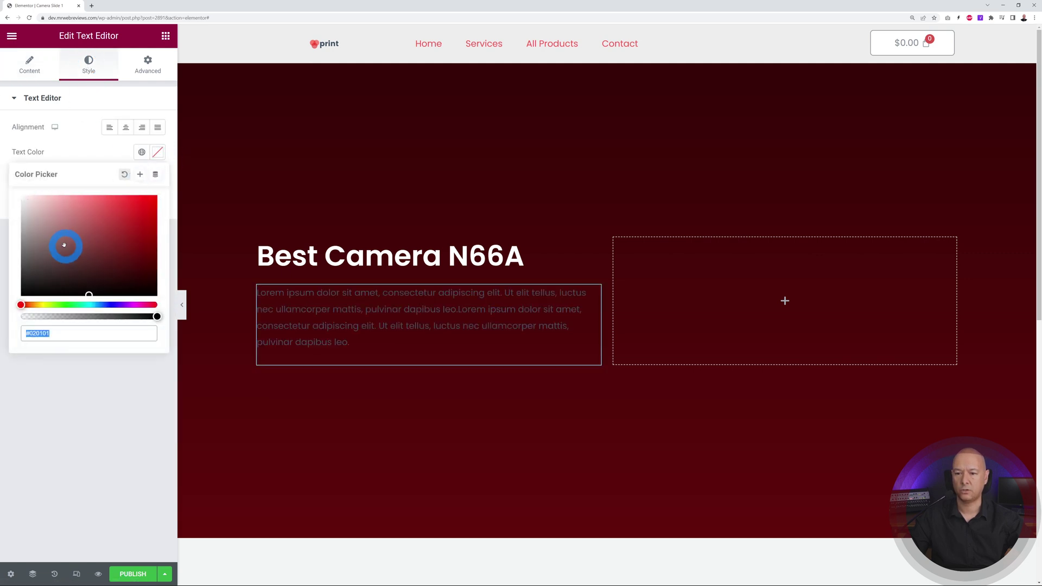
click(19, 205)
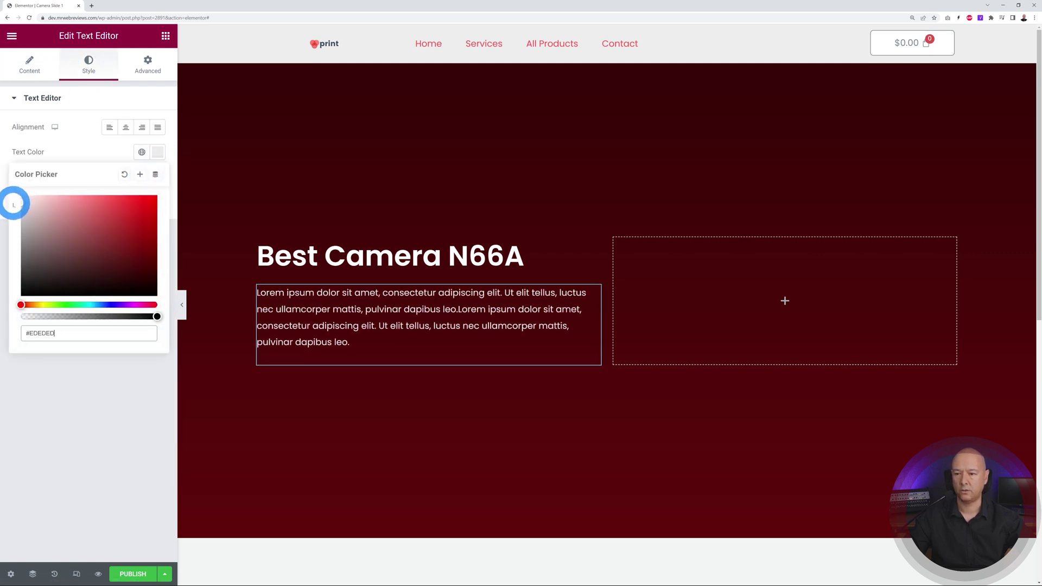
click(75, 423)
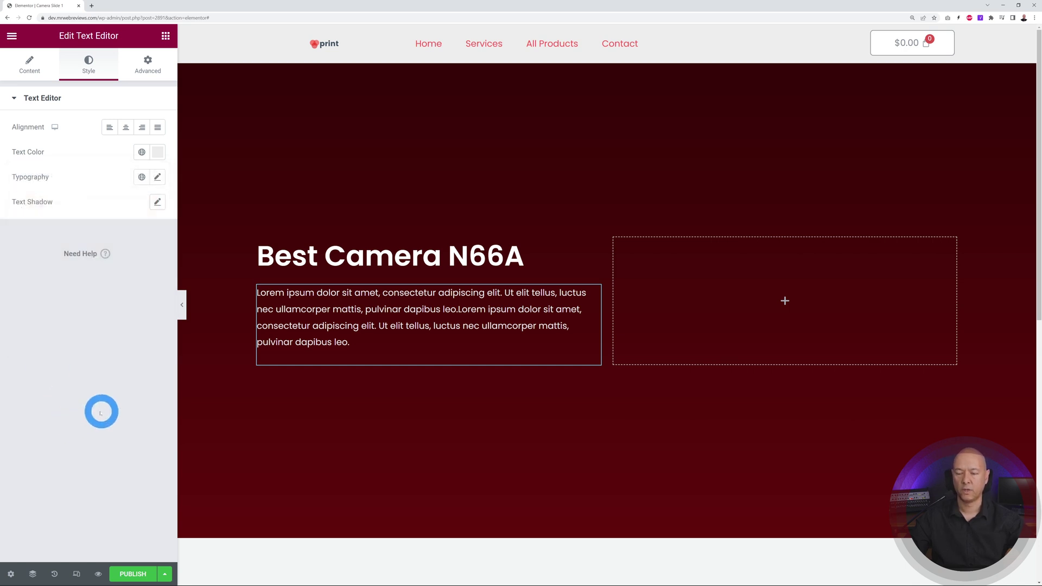
click(166, 36)
text(button)
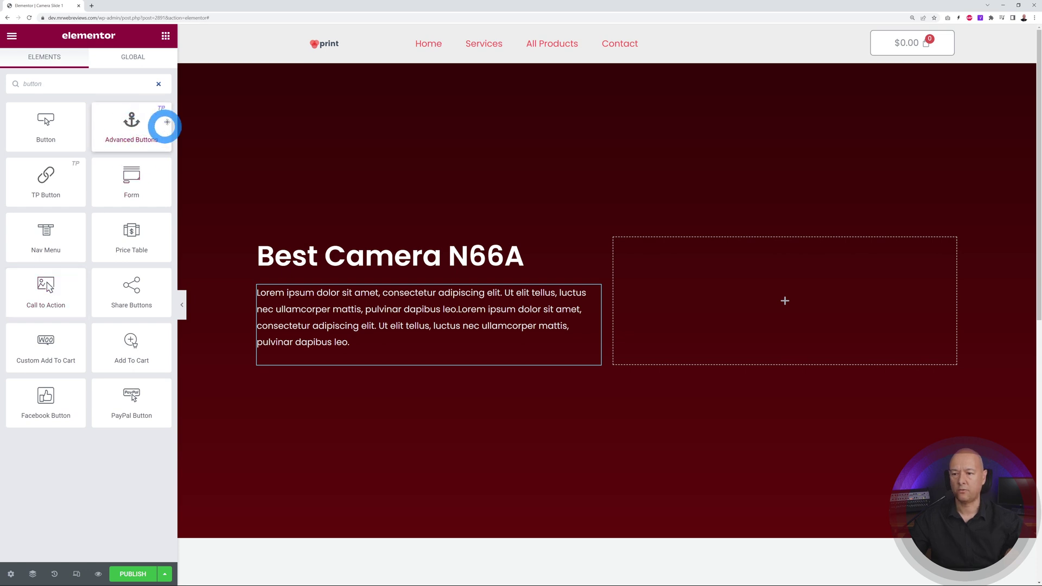
Place an Advanced Buttons CTA Button below the paragraph using Style 2
drag(126, 127, 318, 360)
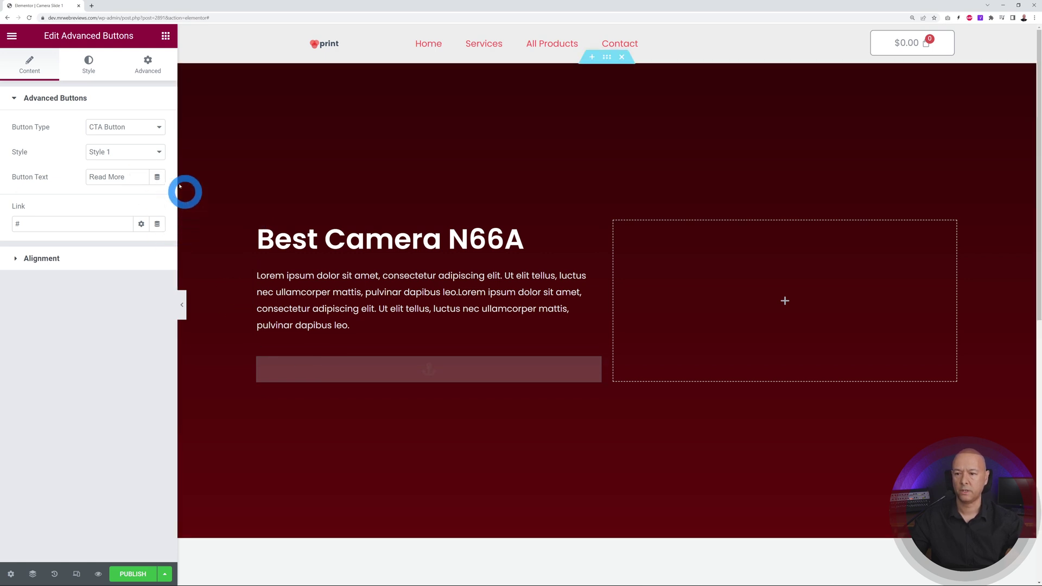
click(155, 128)
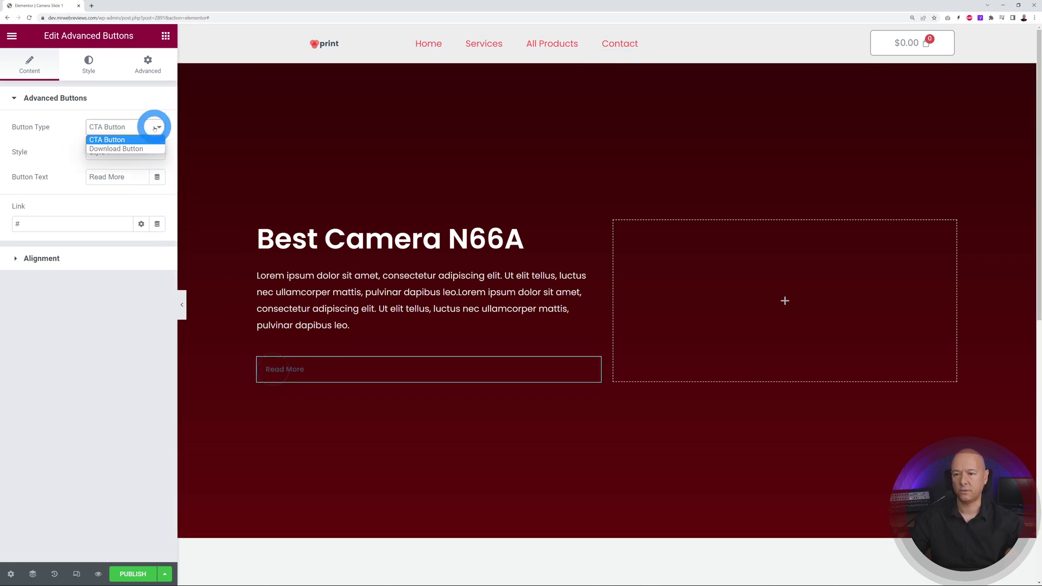
click(155, 129)
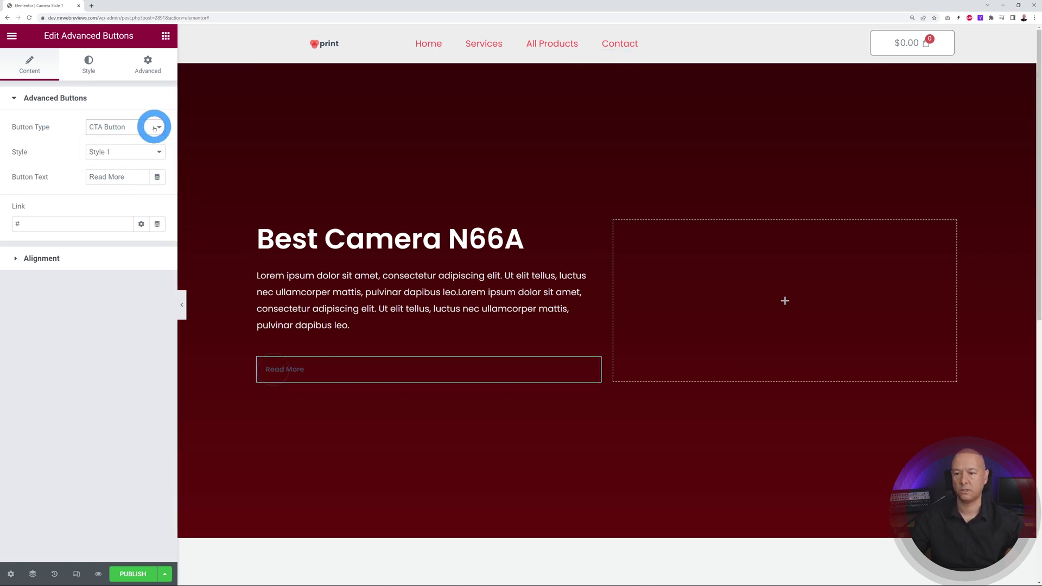
click(145, 153)
click(131, 172)
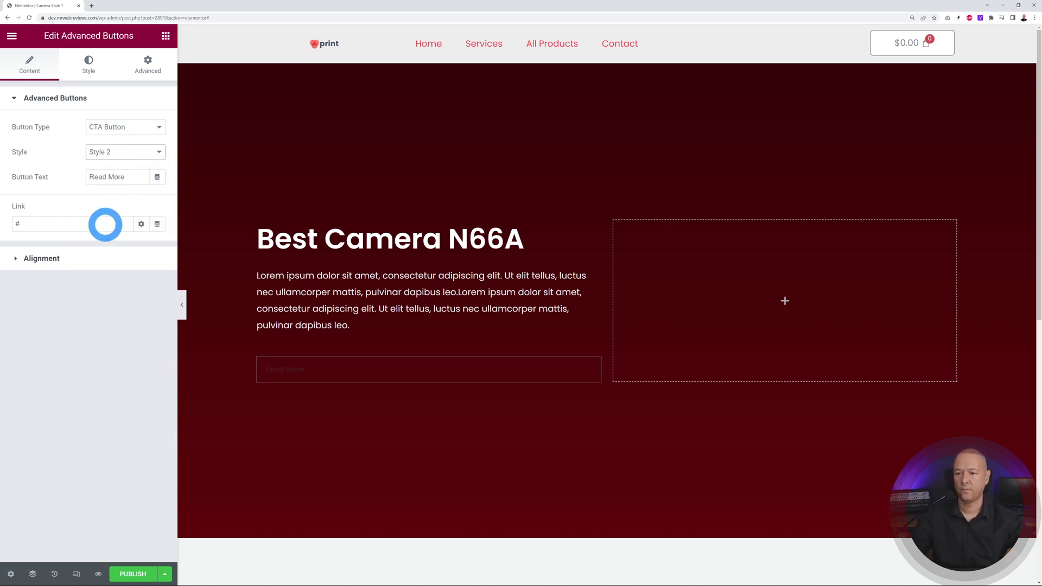
Change the button label from Read More to 'Buy Now'
click(132, 177)
drag(133, 177, 74, 180)
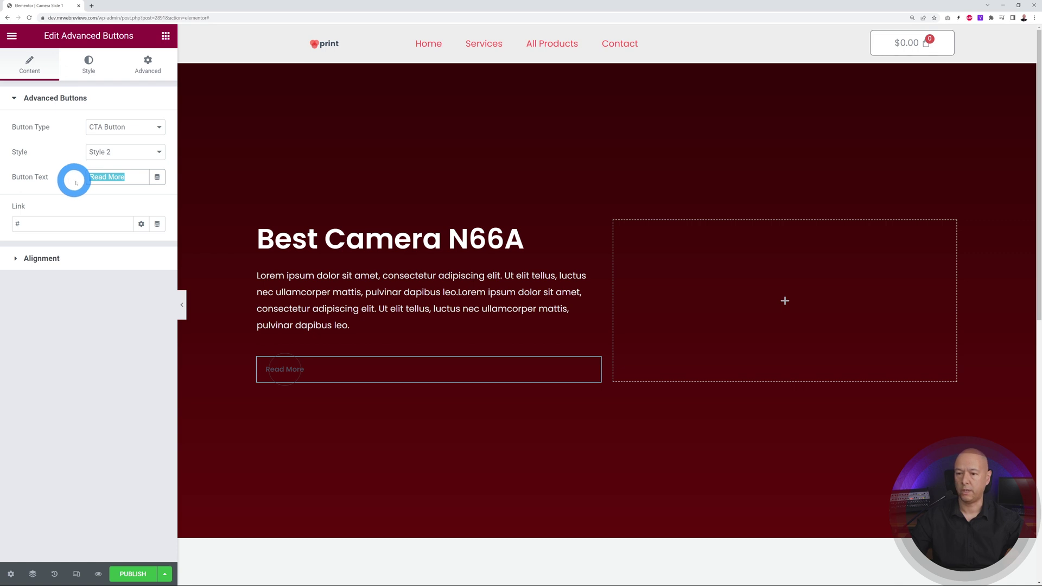
text(Buy Now)
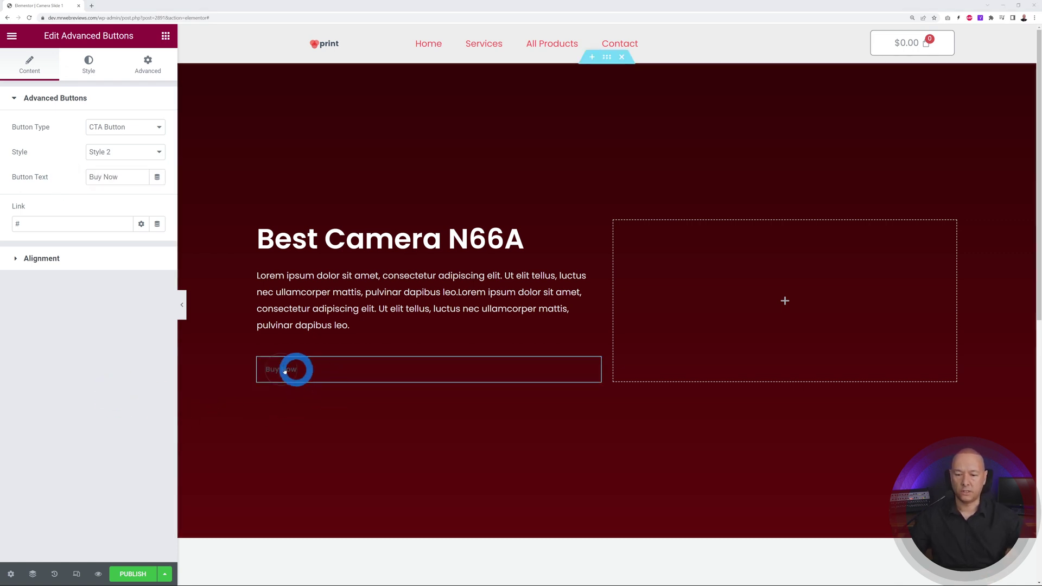
click(84, 69)
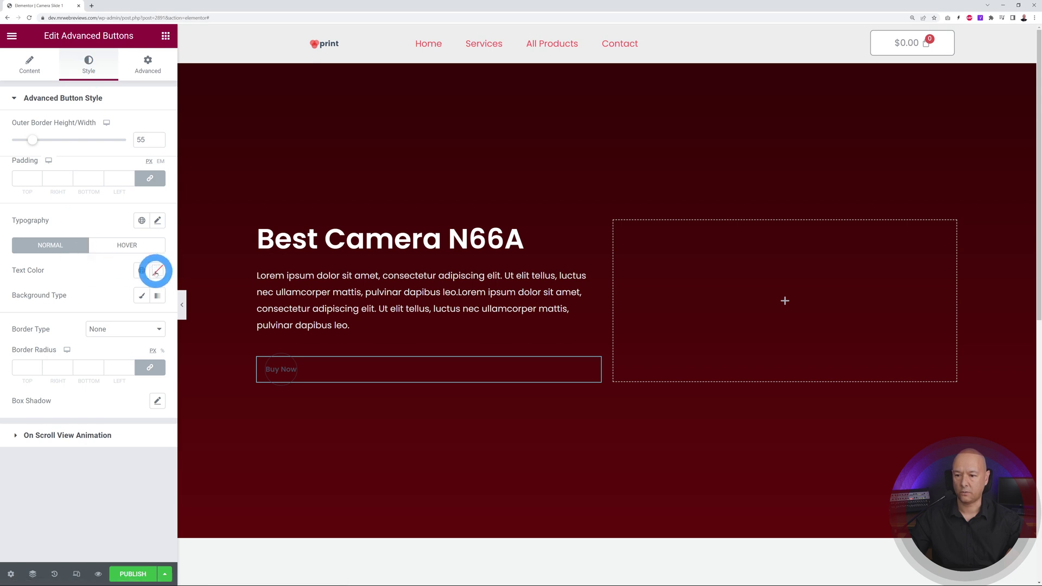
Make the Buy Now text white in Poppins at size 30
click(155, 271)
drag(107, 349, 5, 298)
click(78, 519)
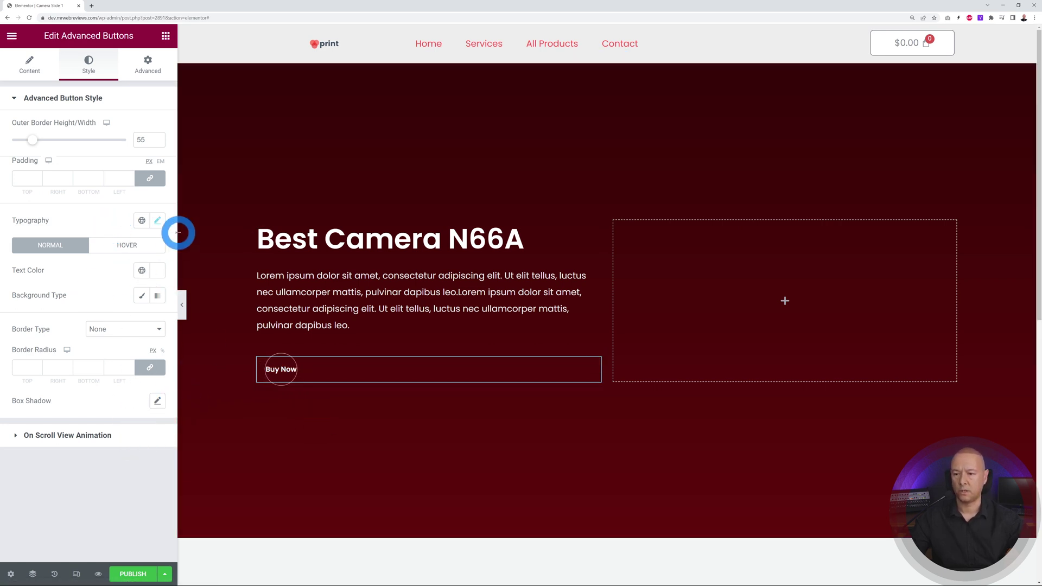
click(158, 221)
click(148, 275)
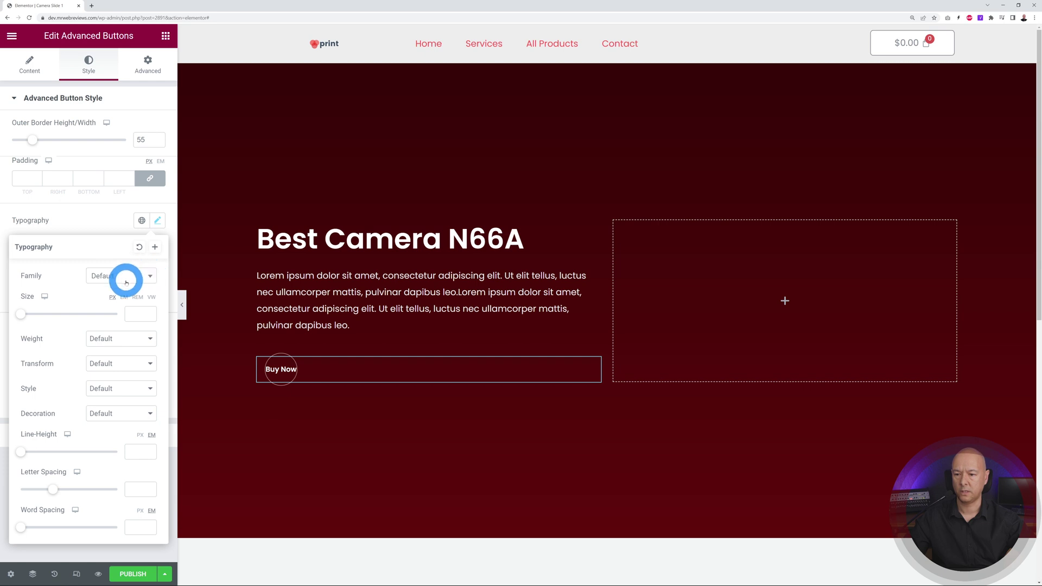
text(popp)
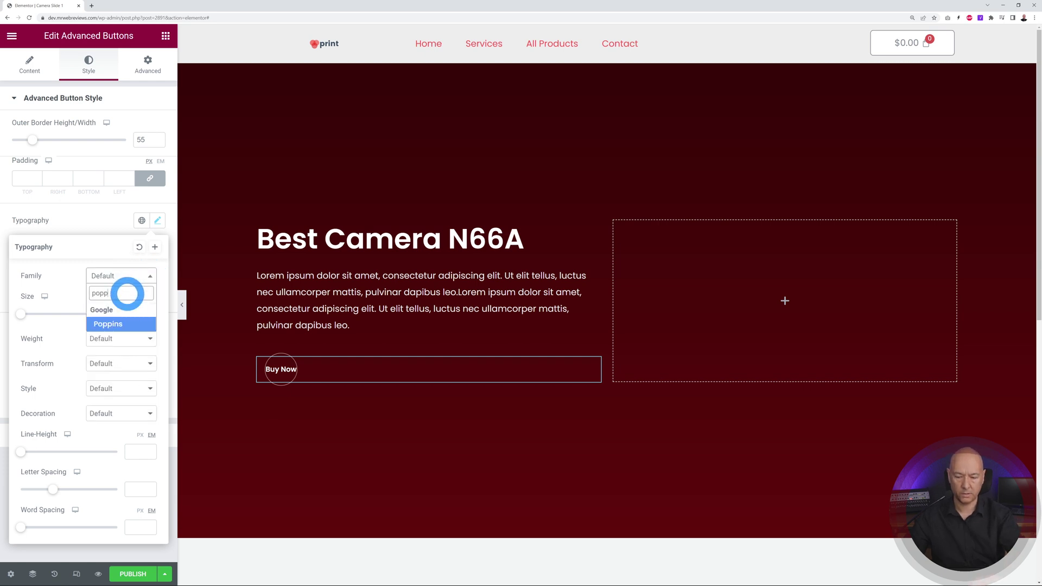
click(115, 324)
click(136, 314)
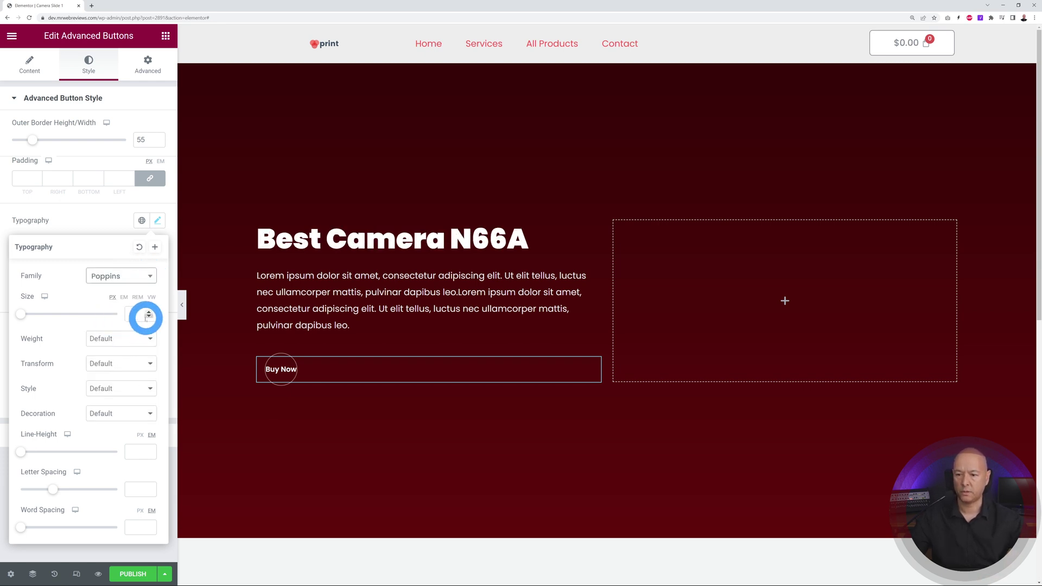
text(30)
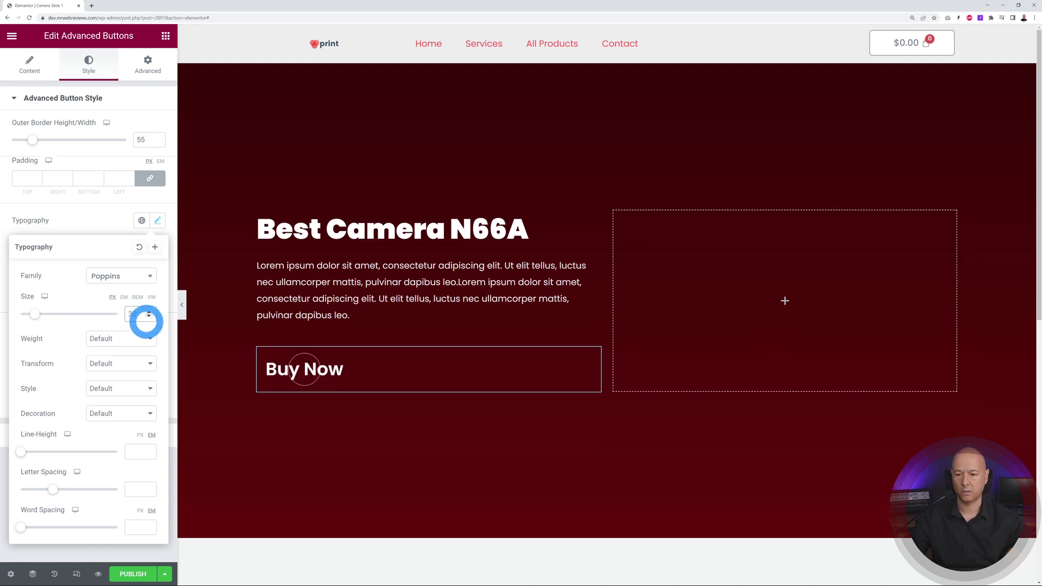
Set the Buy Now font weight to 600 after first trying 900
click(151, 340)
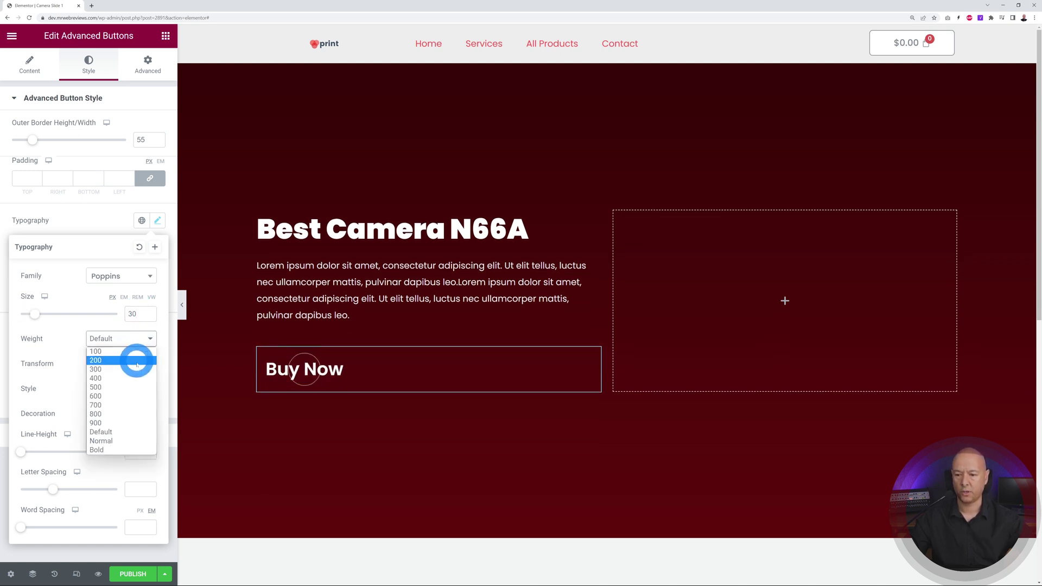
click(120, 417)
click(75, 225)
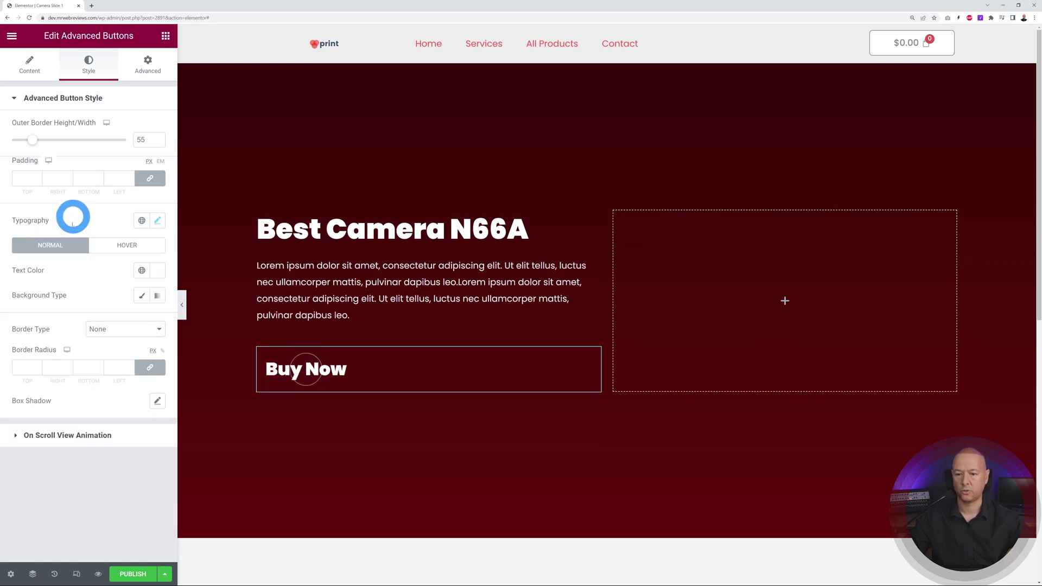
click(158, 220)
click(138, 340)
click(125, 397)
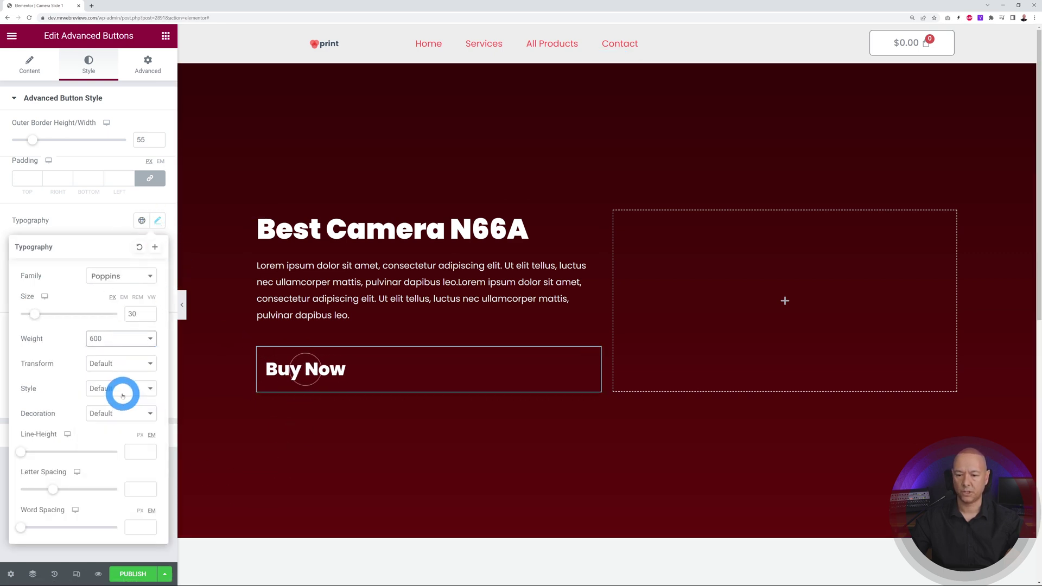
click(90, 215)
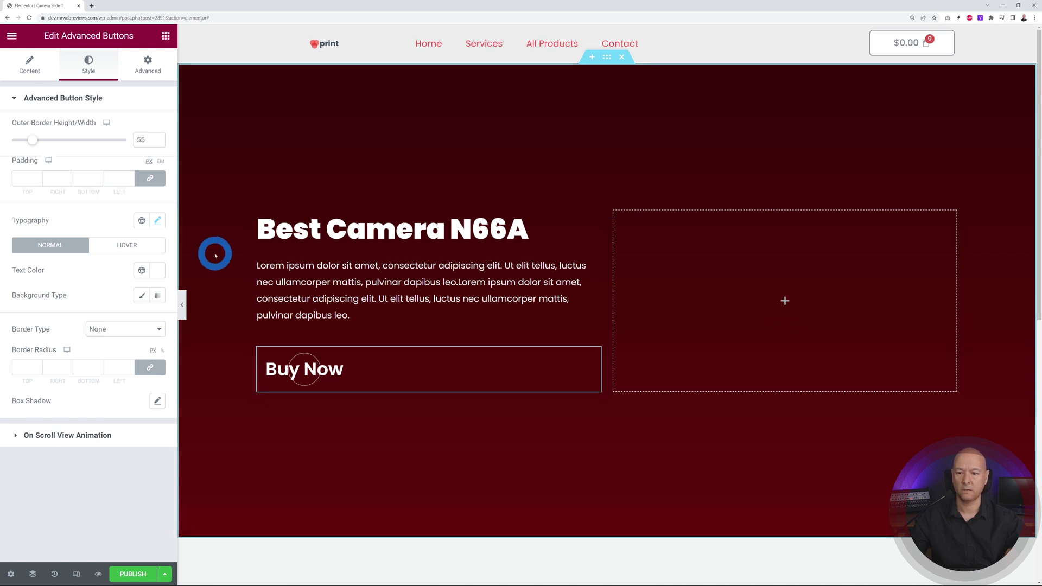
click(165, 37)
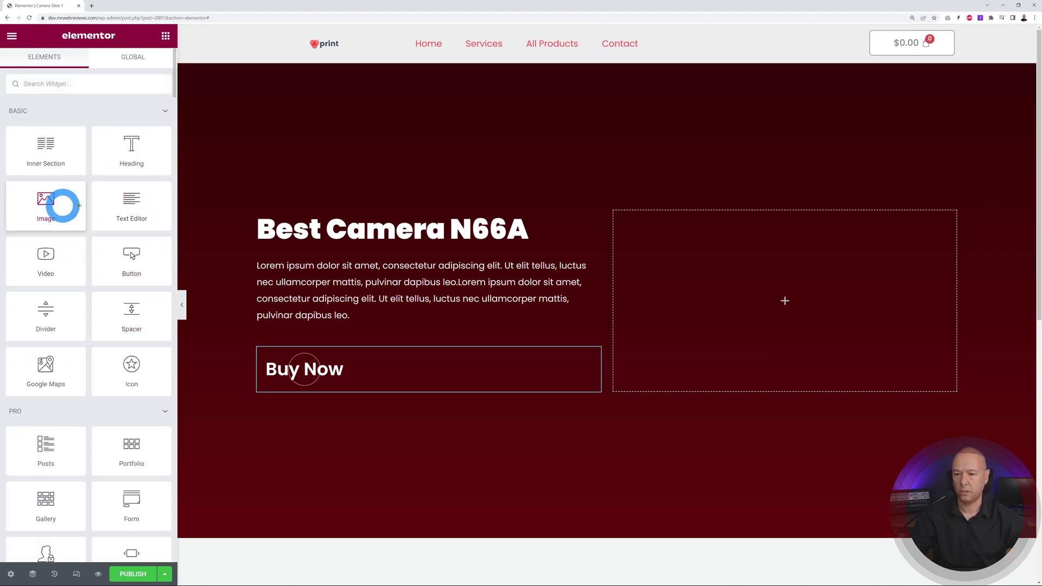
Add an Image widget to the empty right column showing the Camera photo from the Media Library
drag(63, 204, 751, 282)
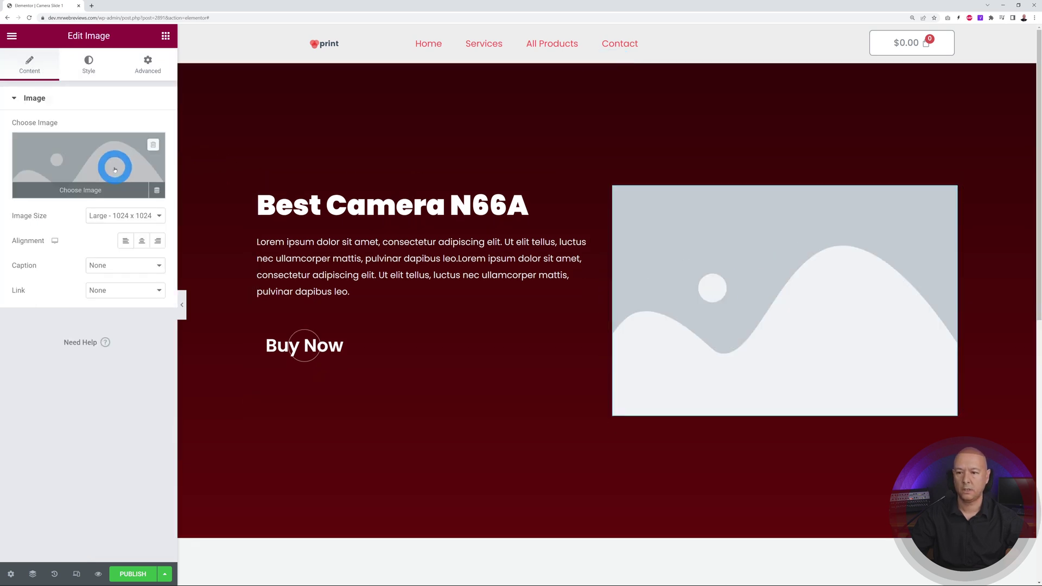
click(111, 166)
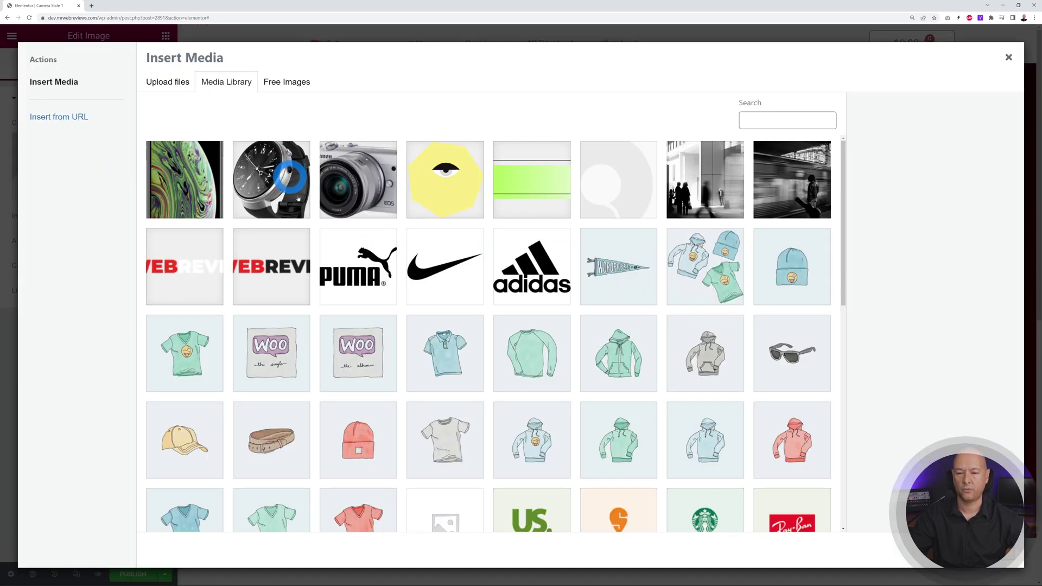
click(365, 145)
click(1011, 447)
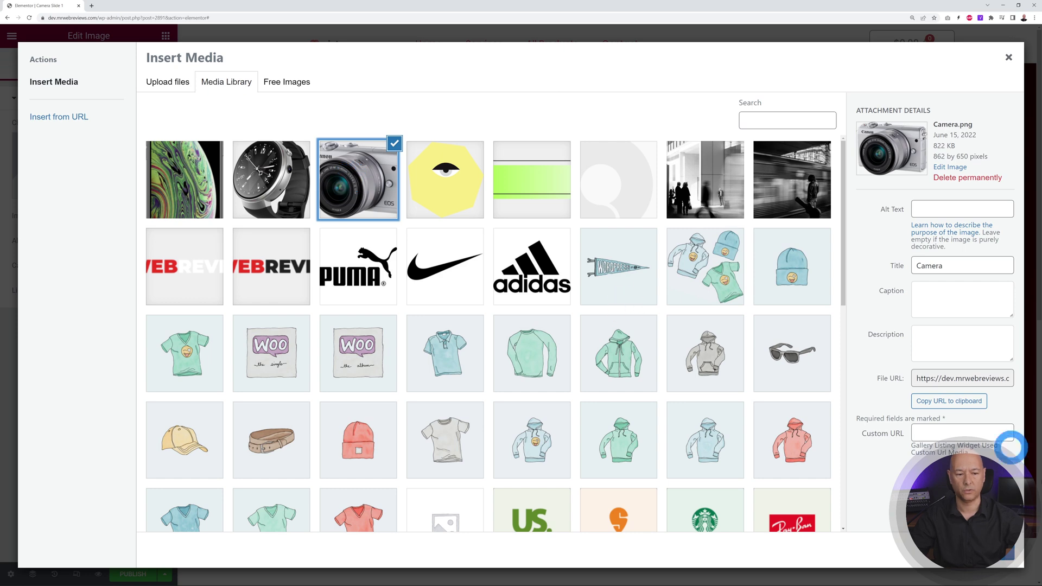
click(1009, 551)
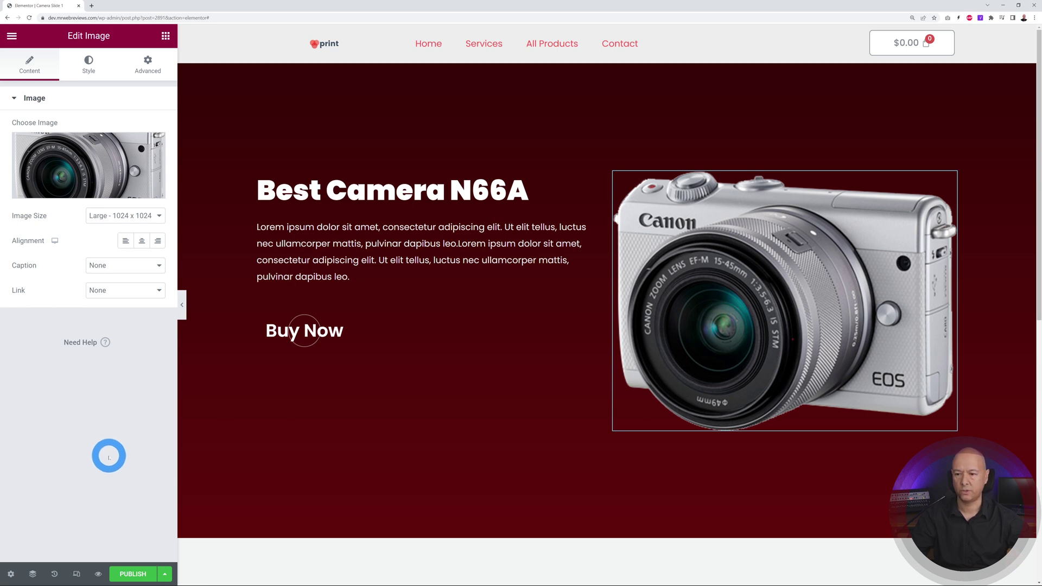
Set the image width to 75 and publish the camera slide template
click(89, 63)
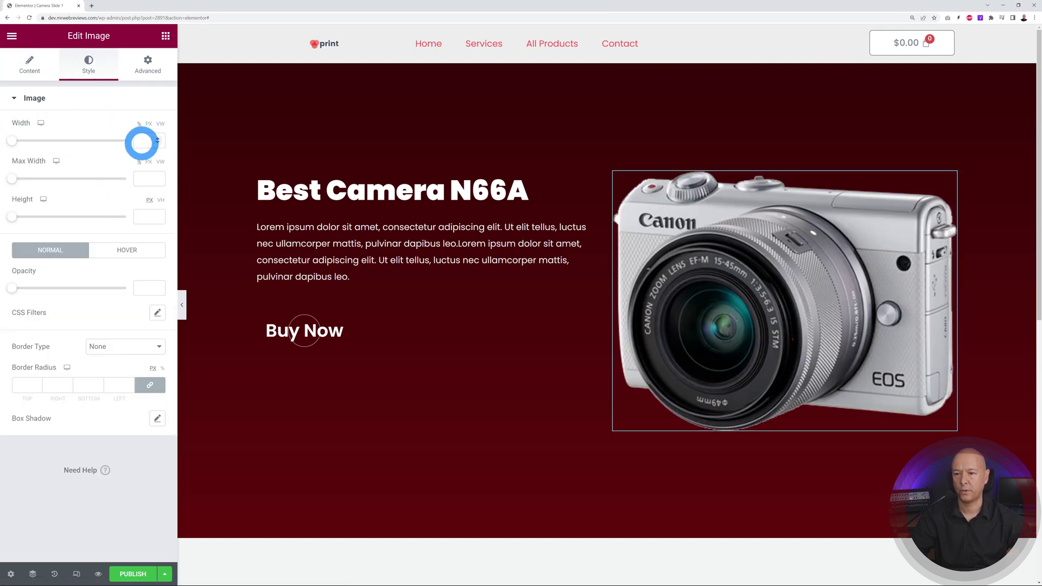
text(75)
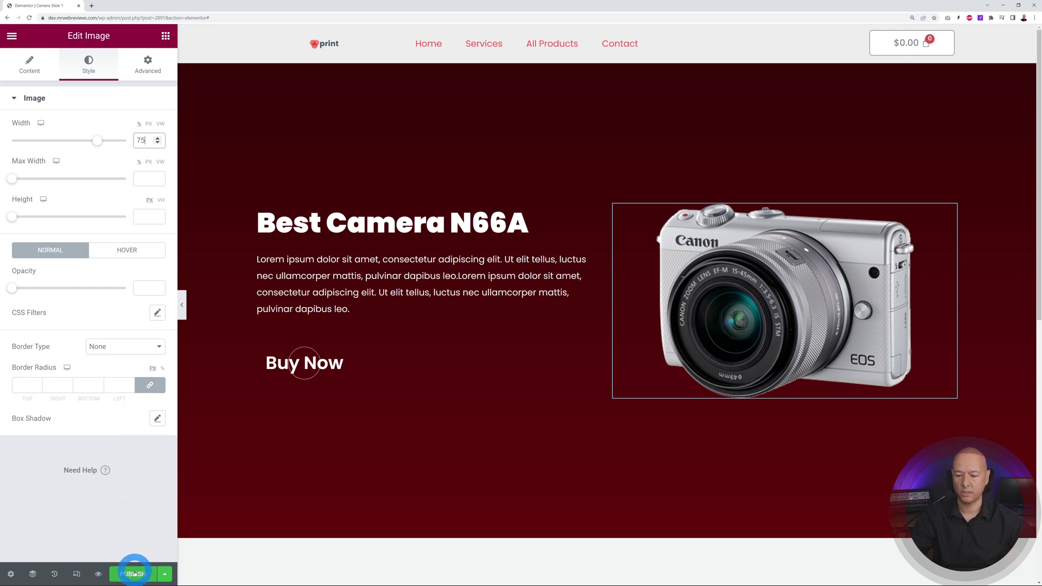
click(134, 573)
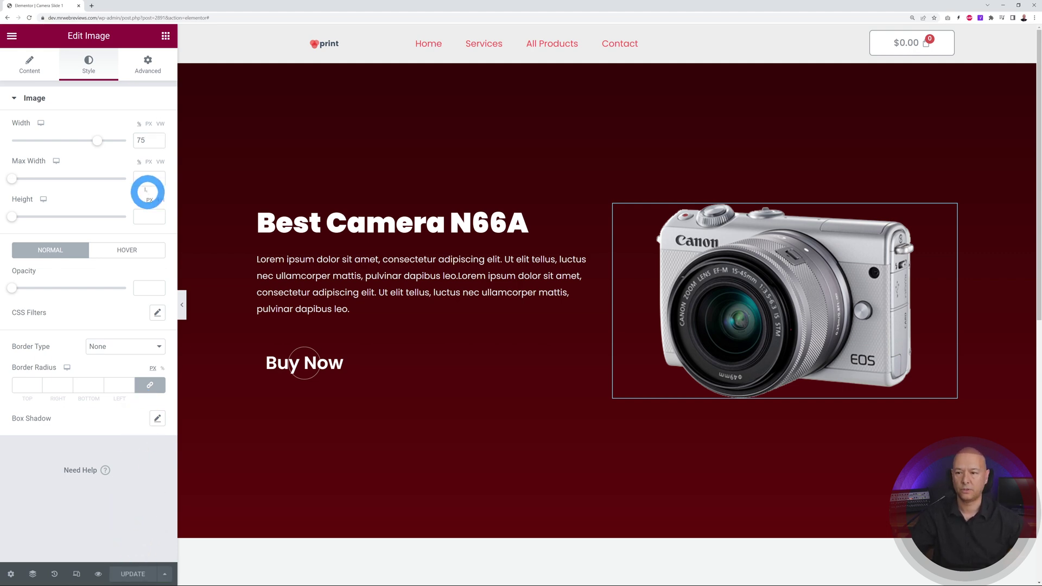
click(11, 36)
Exit to the dashboard and check the Mobile and Watch slide editor tabs
click(100, 269)
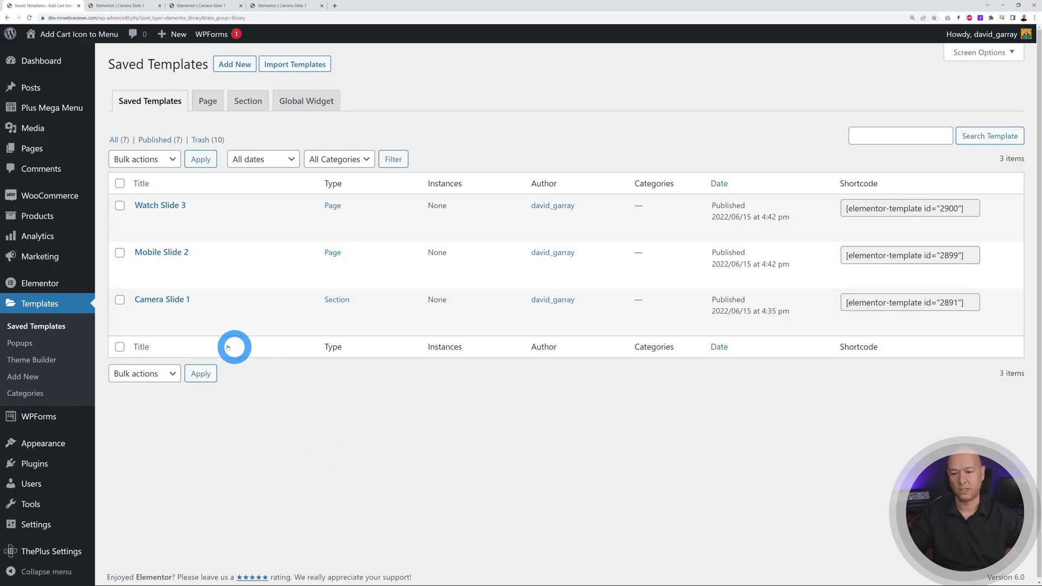
mouse_move(204, 222)
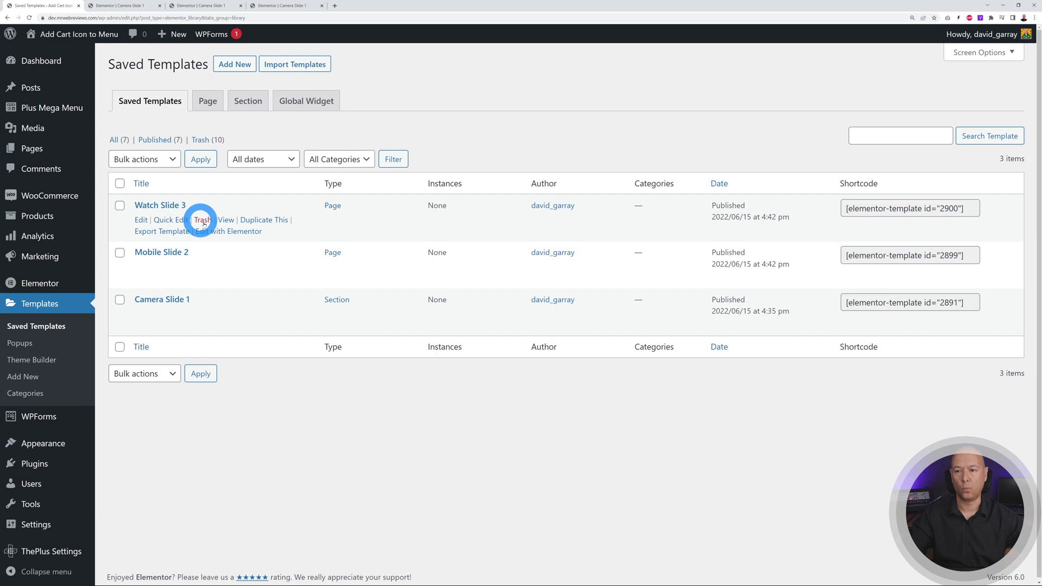
click(215, 8)
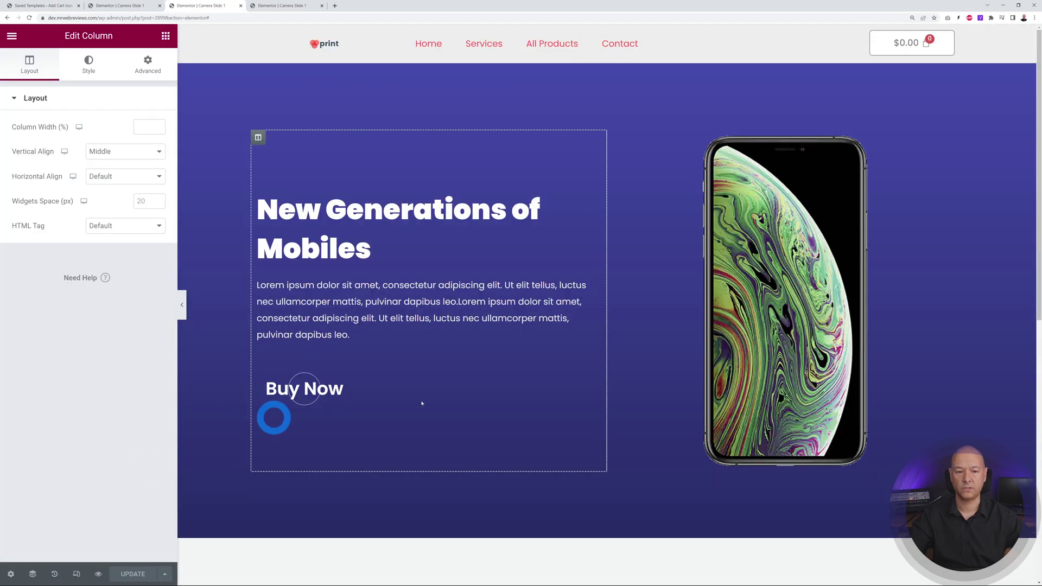
click(295, 6)
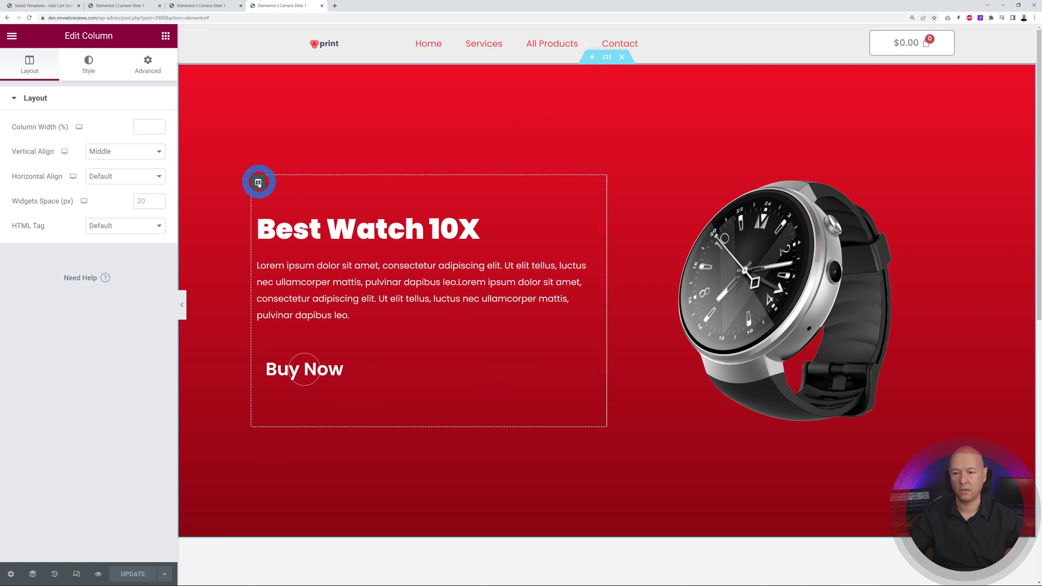
Keep the Watch slide column's vertical alignment at Middle, then return to Saved Templates
click(144, 155)
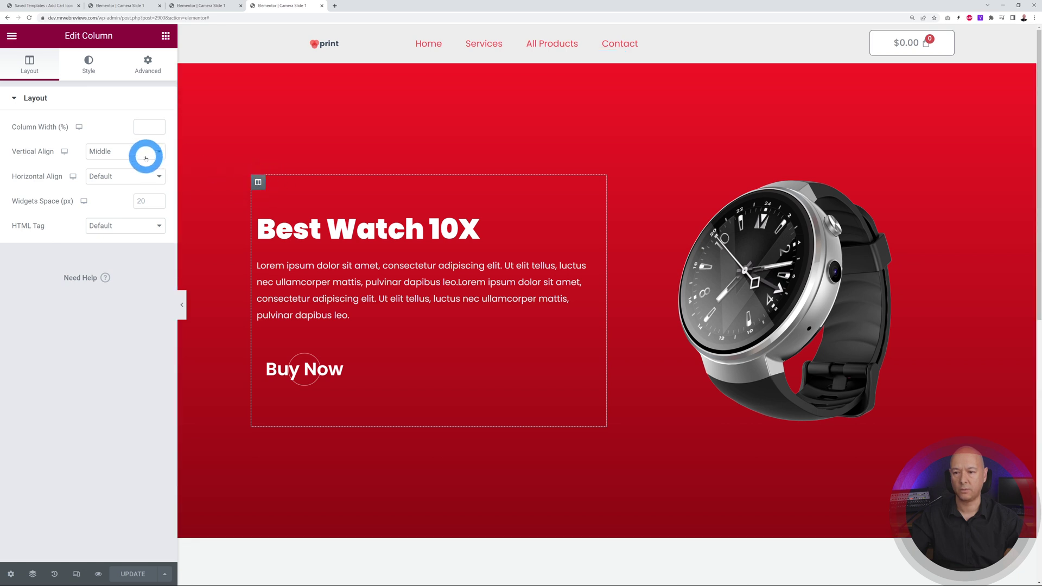
click(124, 181)
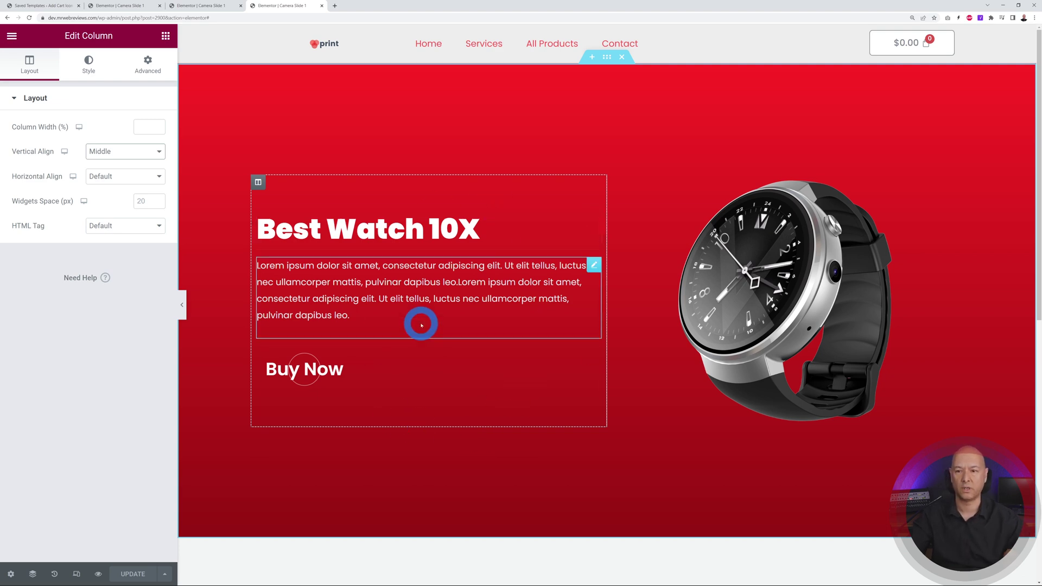
click(54, 7)
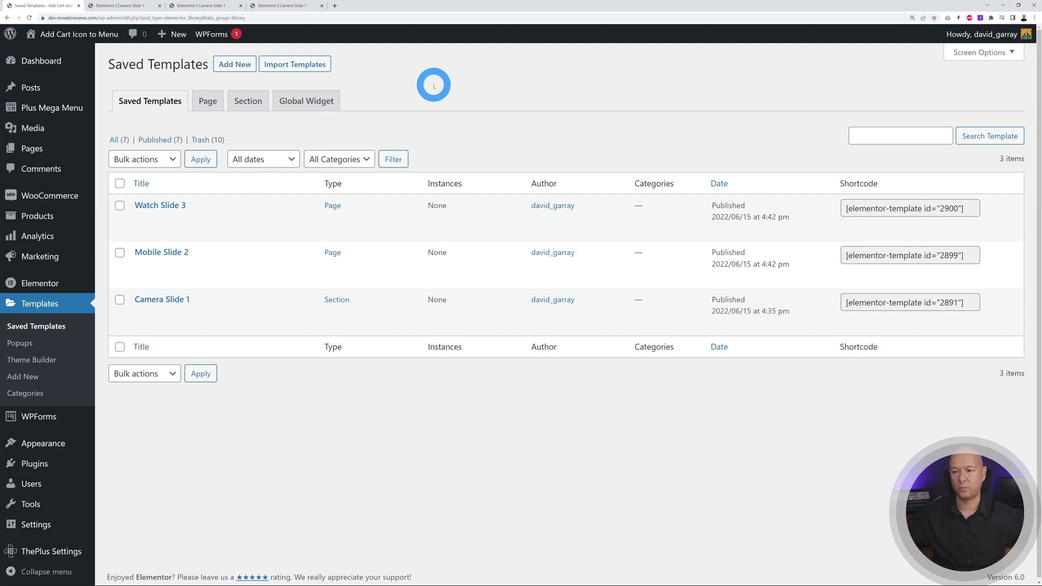
Add and publish a new page titled 'Test Page', then open it with Elementor
click(42, 152)
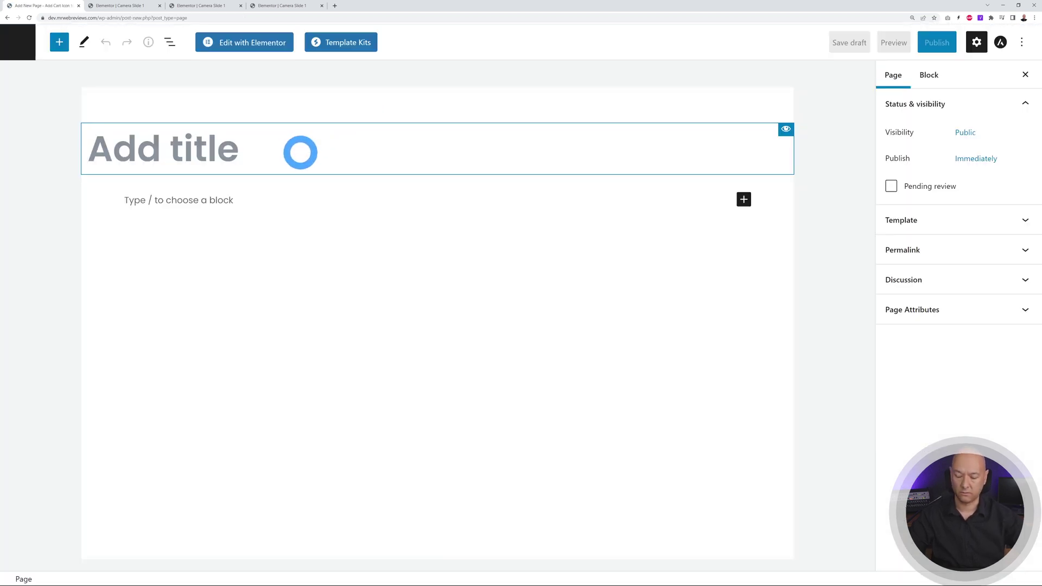
text(Tsst Page)
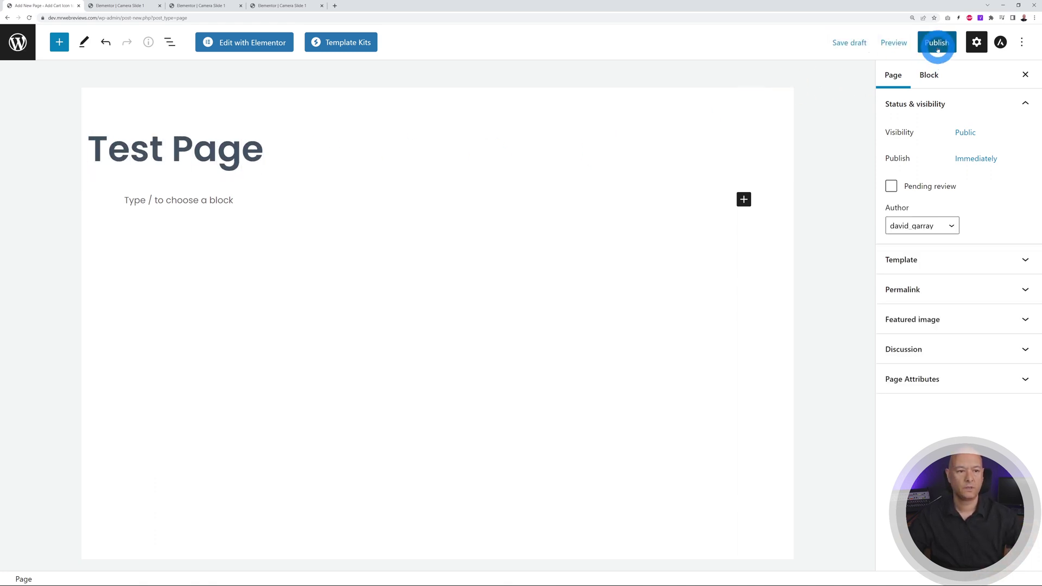
click(937, 42)
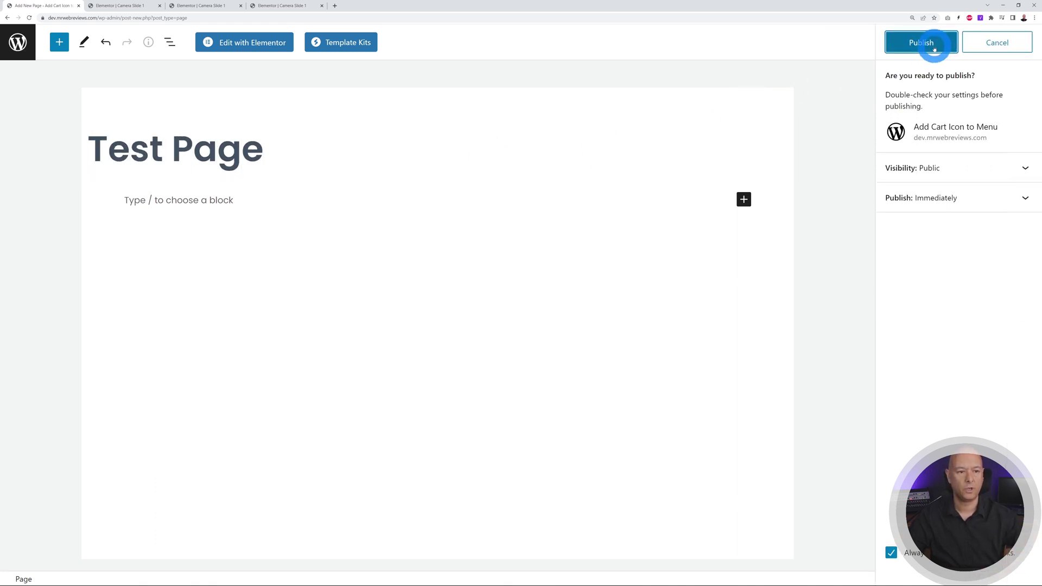
click(925, 42)
click(262, 42)
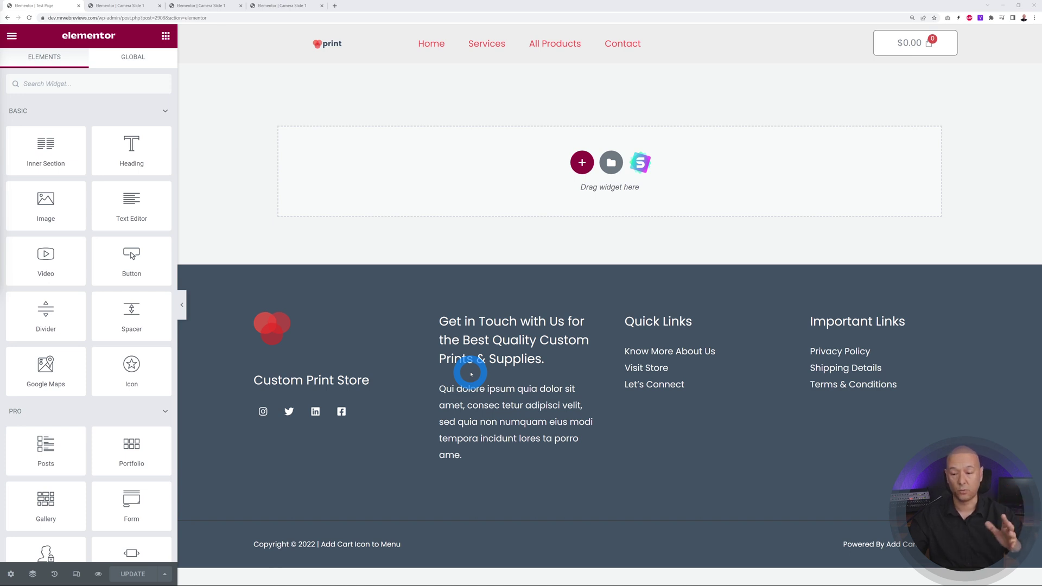
Set the page layout to Elementor Canvas
click(10, 573)
click(135, 323)
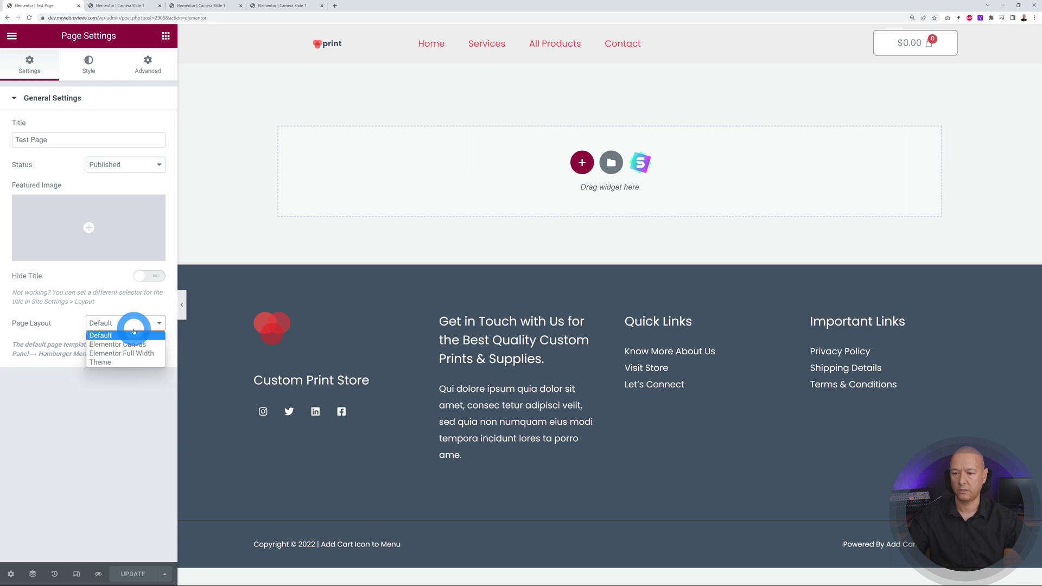
click(119, 345)
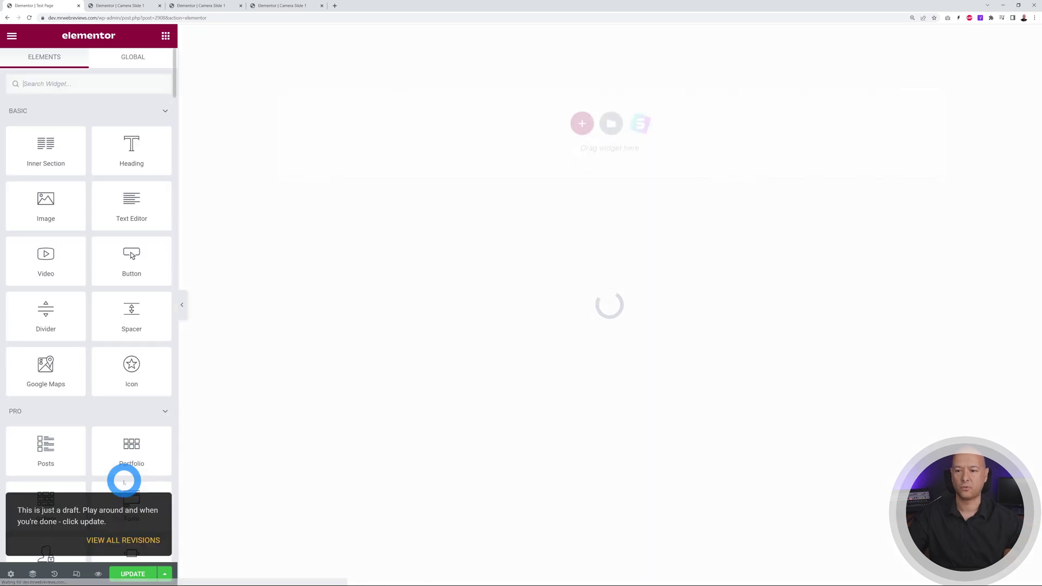
Add a one-column section with Full Width content width and No Gap between columns
click(582, 123)
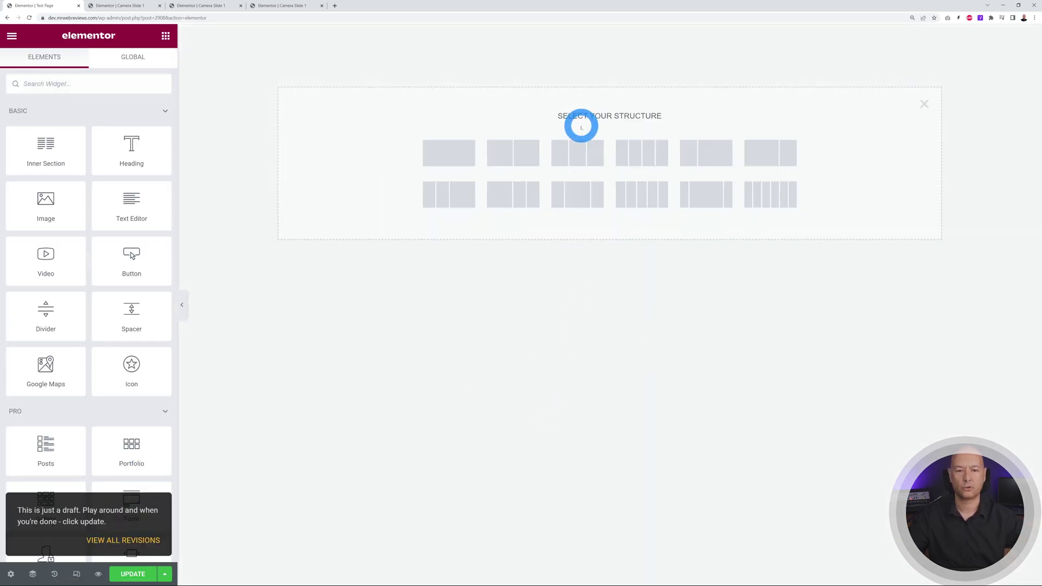
click(462, 156)
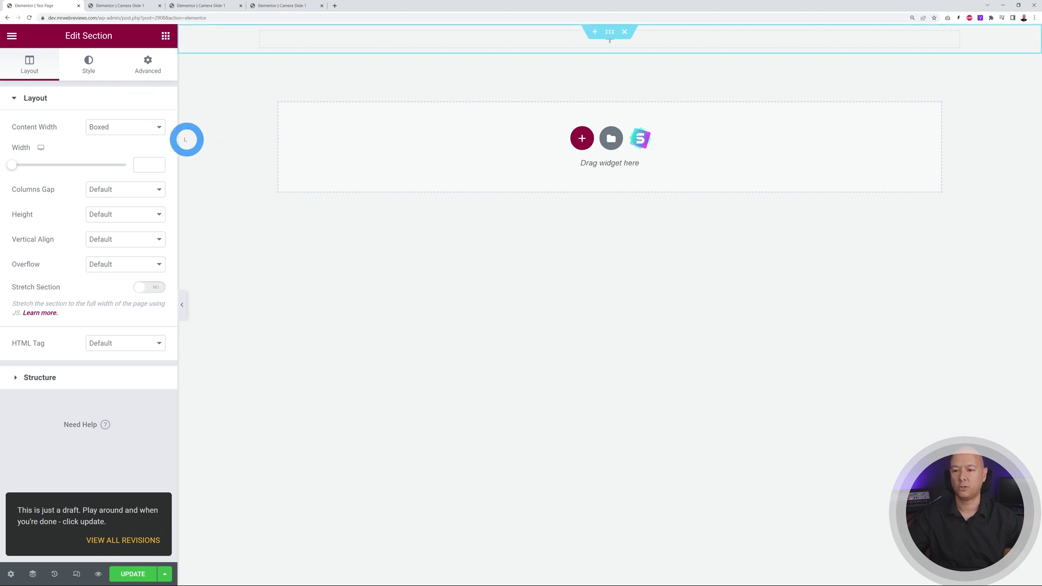
click(158, 129)
click(145, 146)
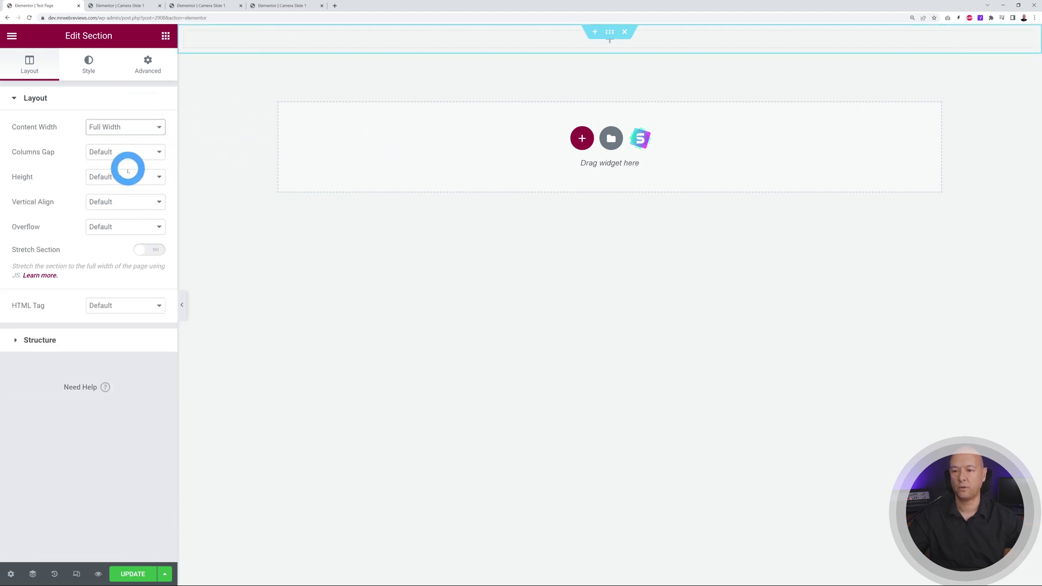
click(143, 154)
click(129, 171)
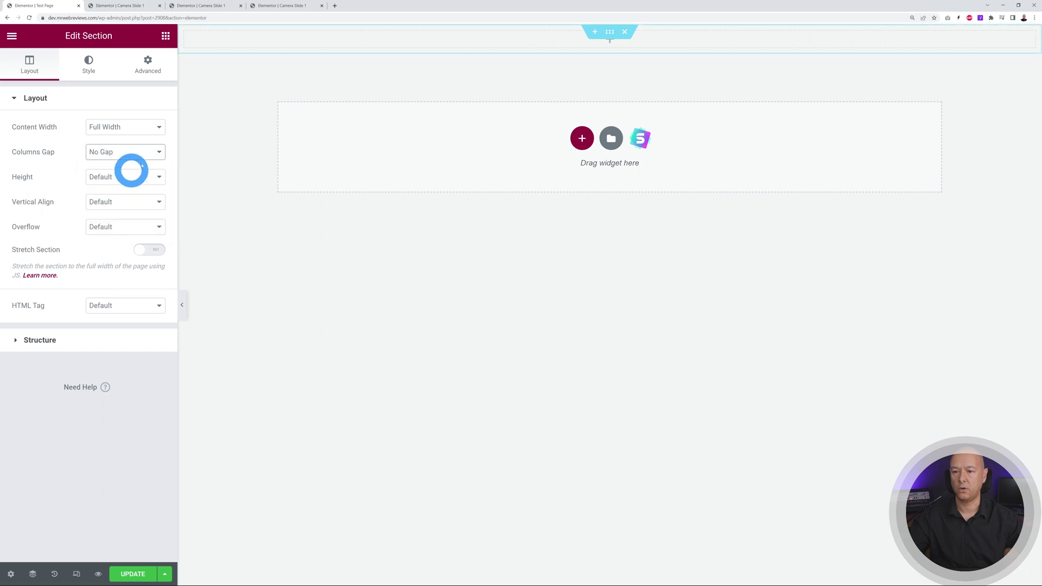
click(291, 206)
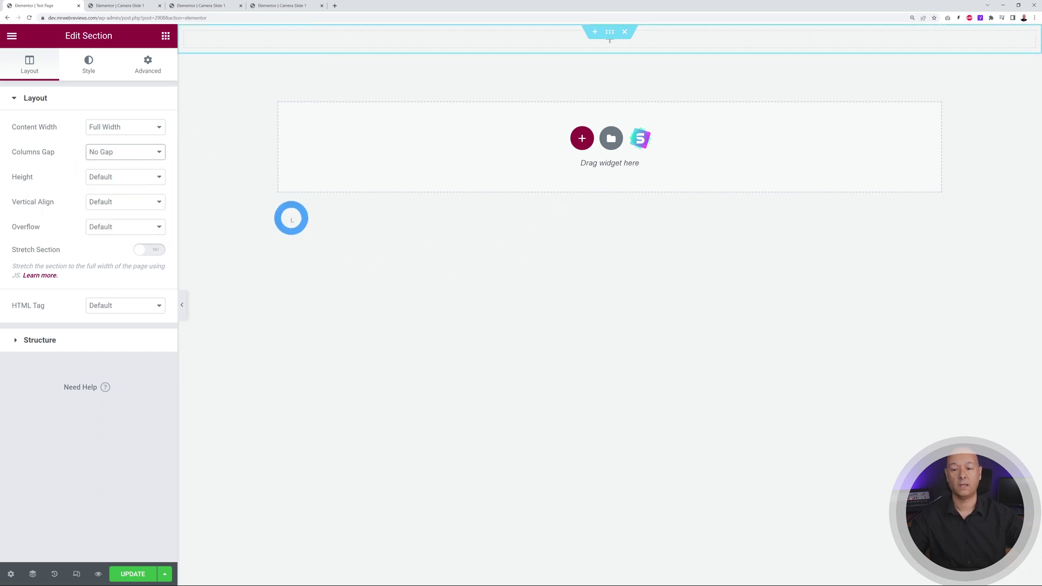
Search 'carousel' and place a Carousel Anything widget in the empty section
click(165, 36)
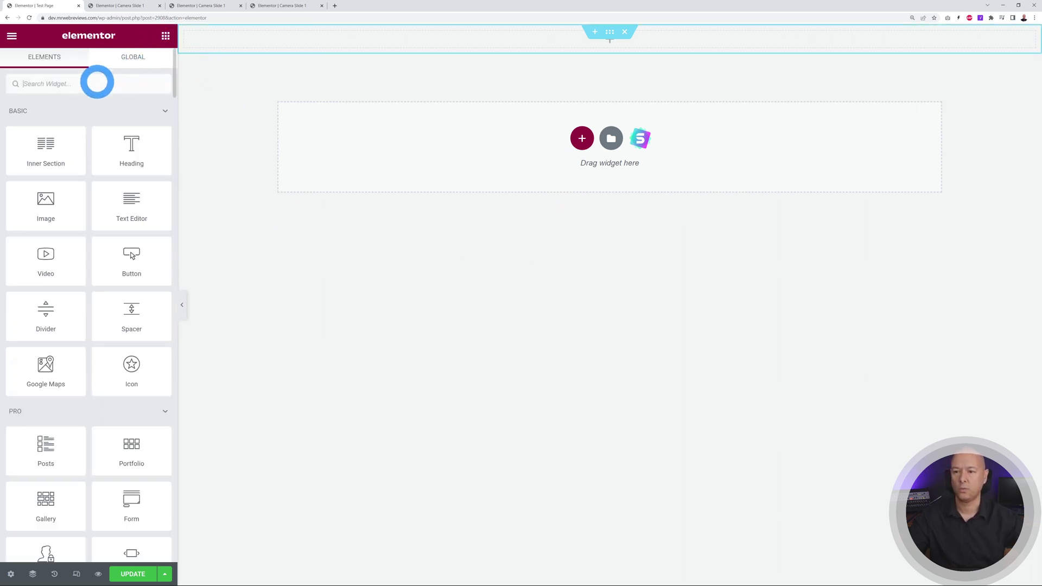
text(carousel)
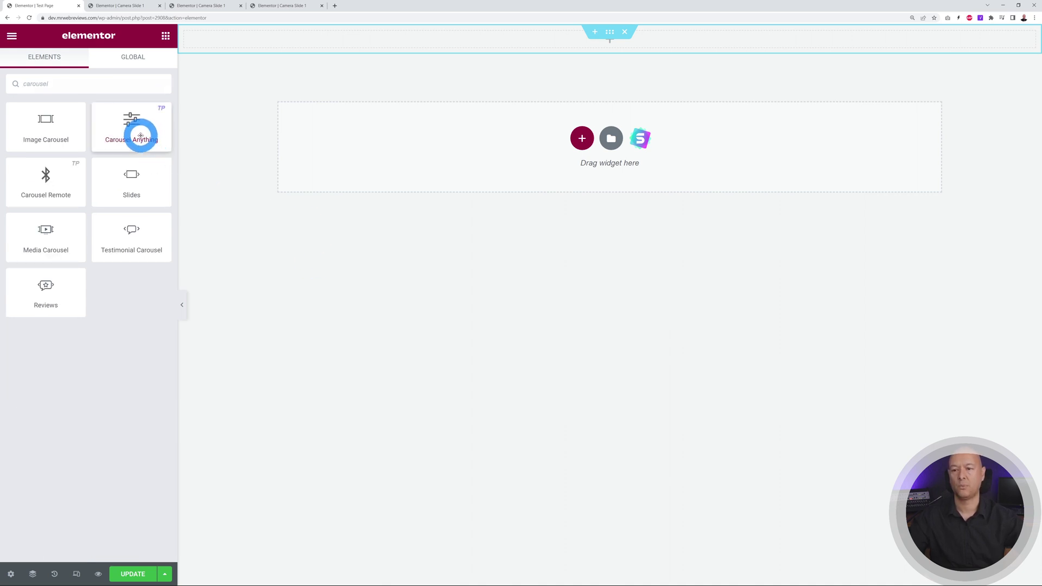
drag(141, 136, 350, 43)
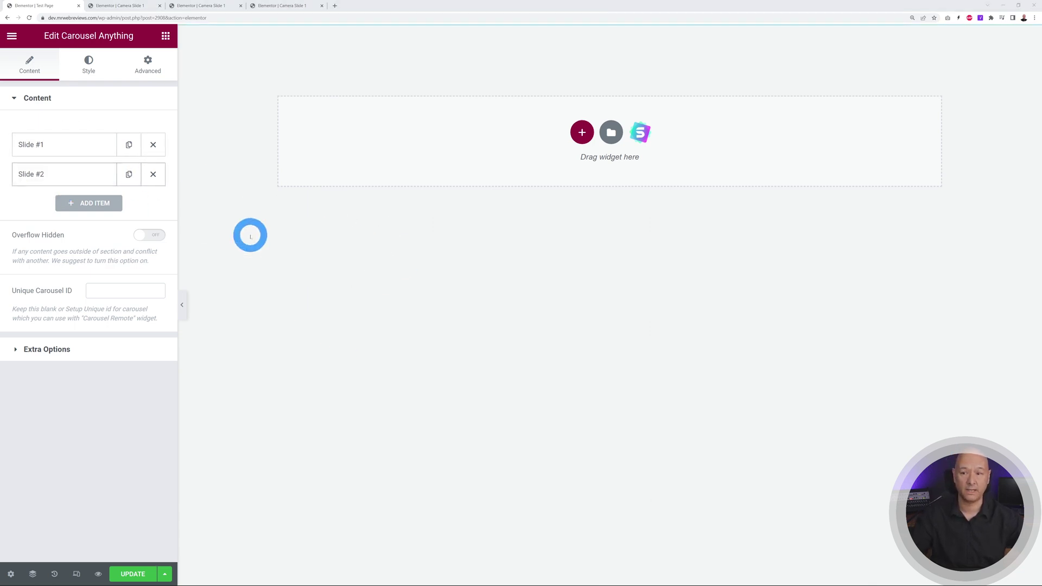
Rename the first slide to Camera and set its content to the Camera Slide 1 template
click(36, 147)
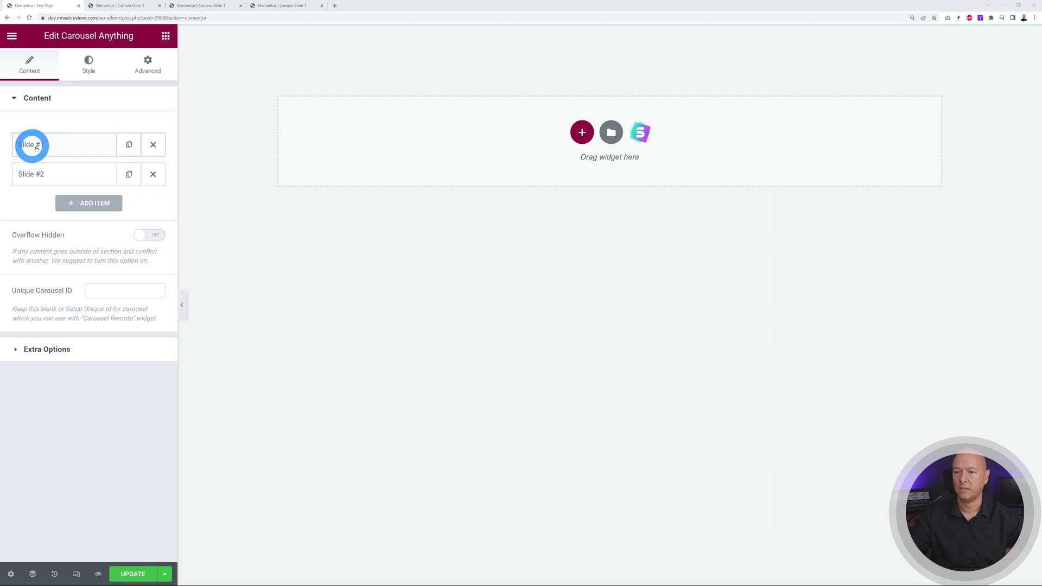
triple_click(65, 186)
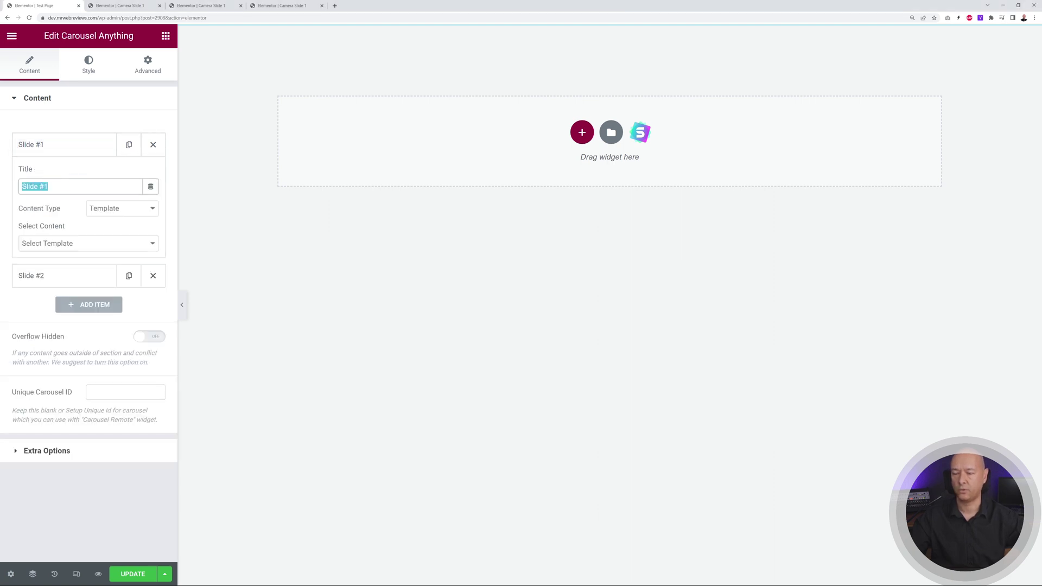
text(Camera)
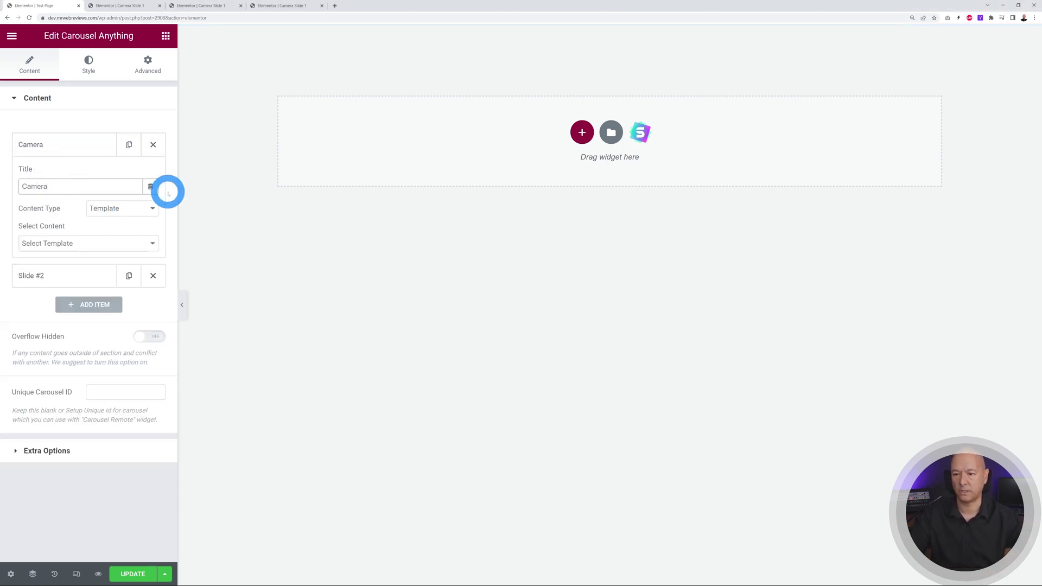
click(151, 208)
mouse_move(151, 209)
mouse_down()
mouse_move(135, 228)
mouse_move(144, 223)
mouse_up()
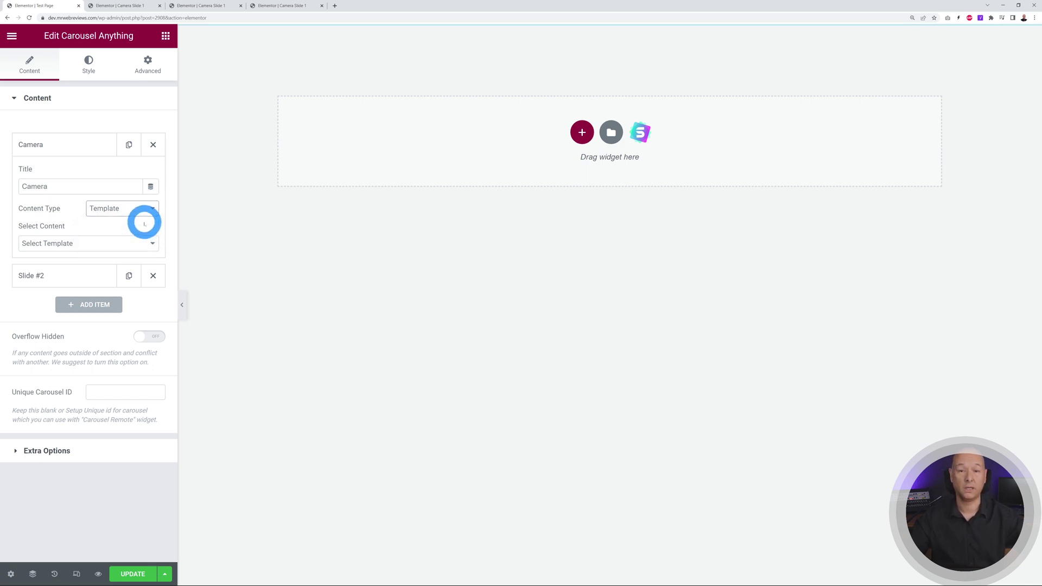
click(149, 243)
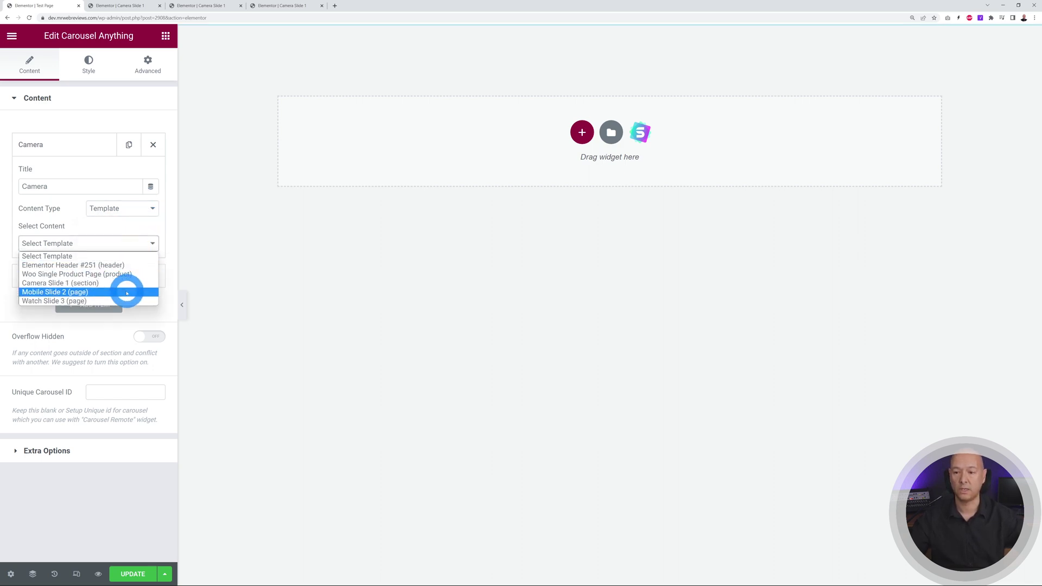
click(63, 285)
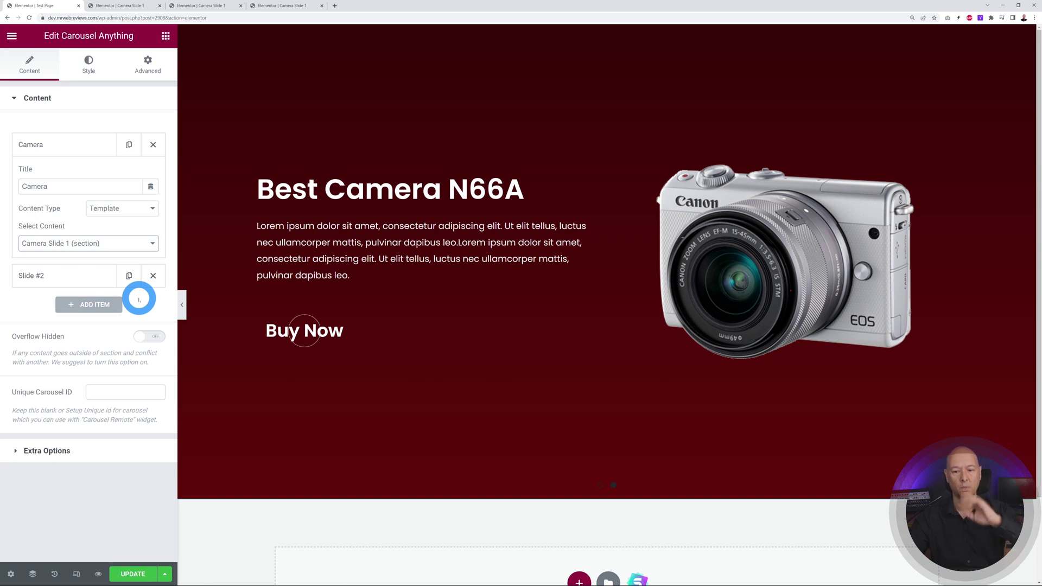
click(51, 276)
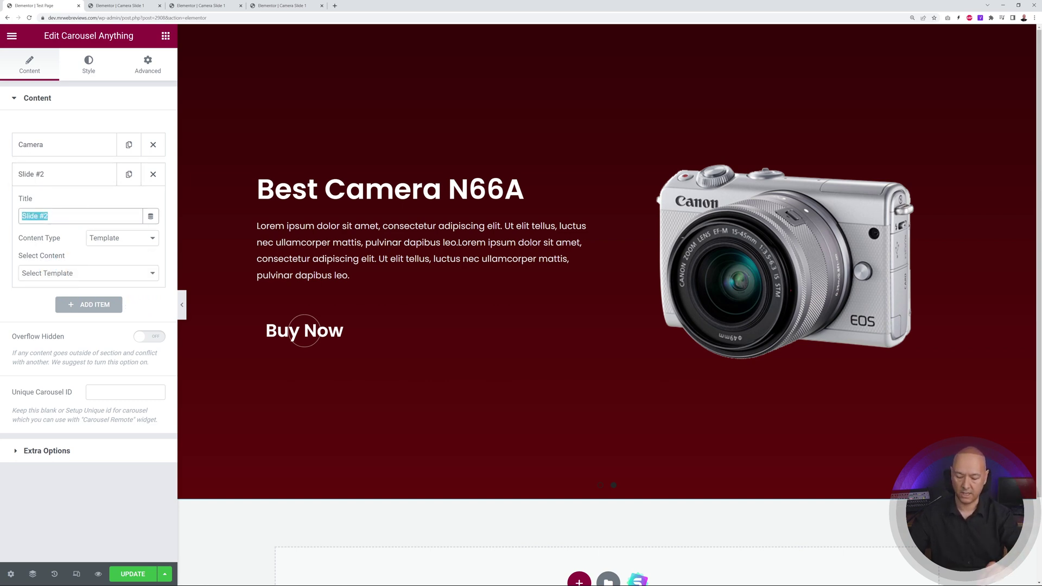
Title the second slide Mobile and fill it with the Mobile Slide 2 template
text(Mobile)
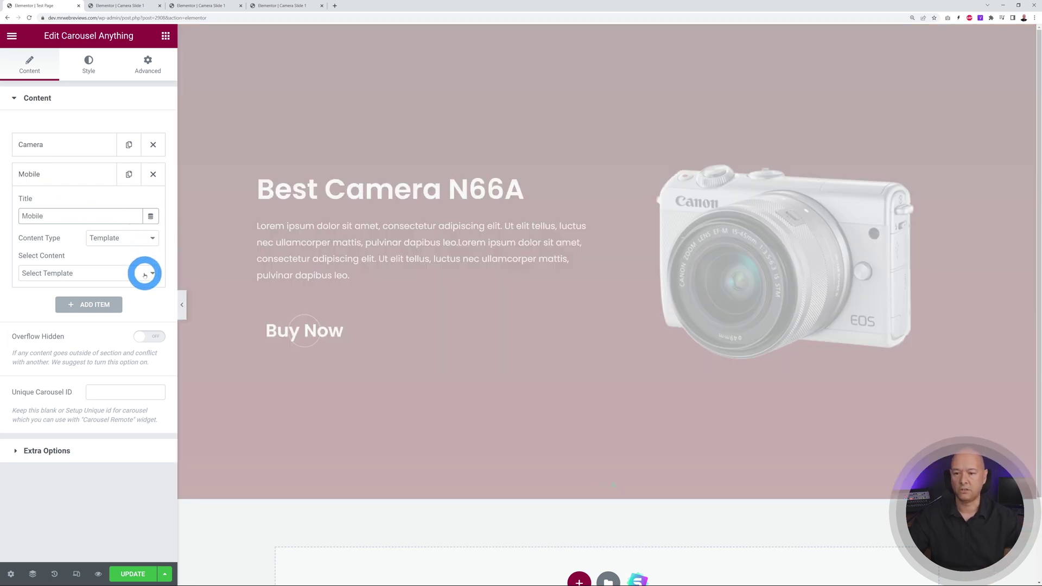
click(140, 273)
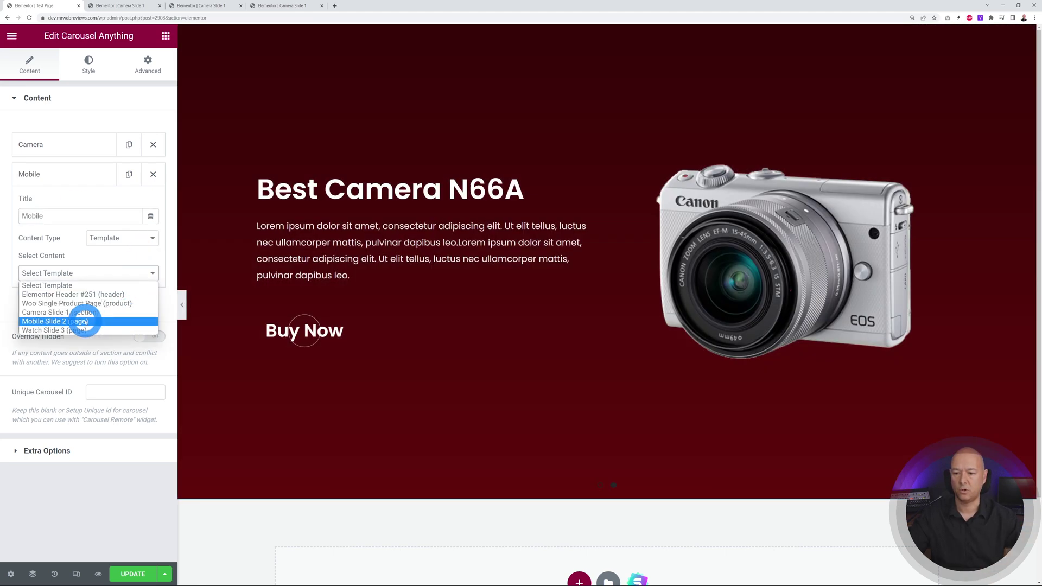
click(82, 321)
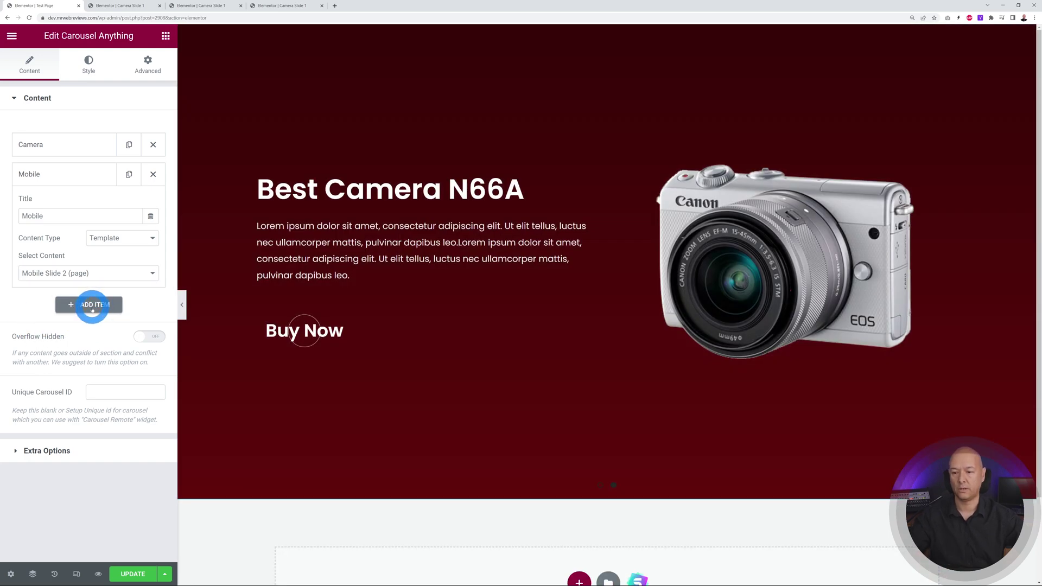
Add a third slide titled Watch using Watch Slide 3, then preview the Mobile and Watch slides
click(92, 306)
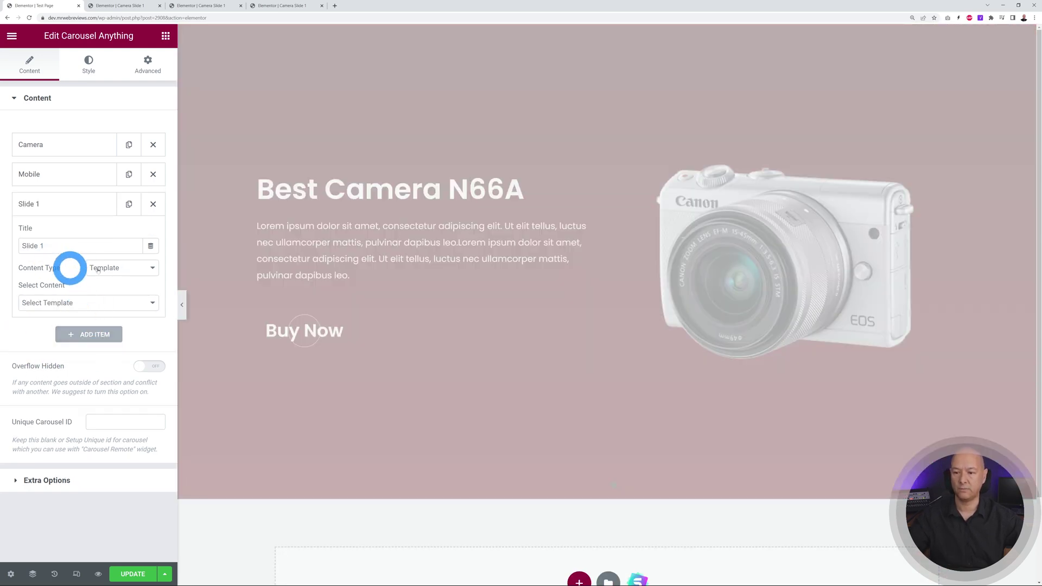
drag(63, 245, 3, 246)
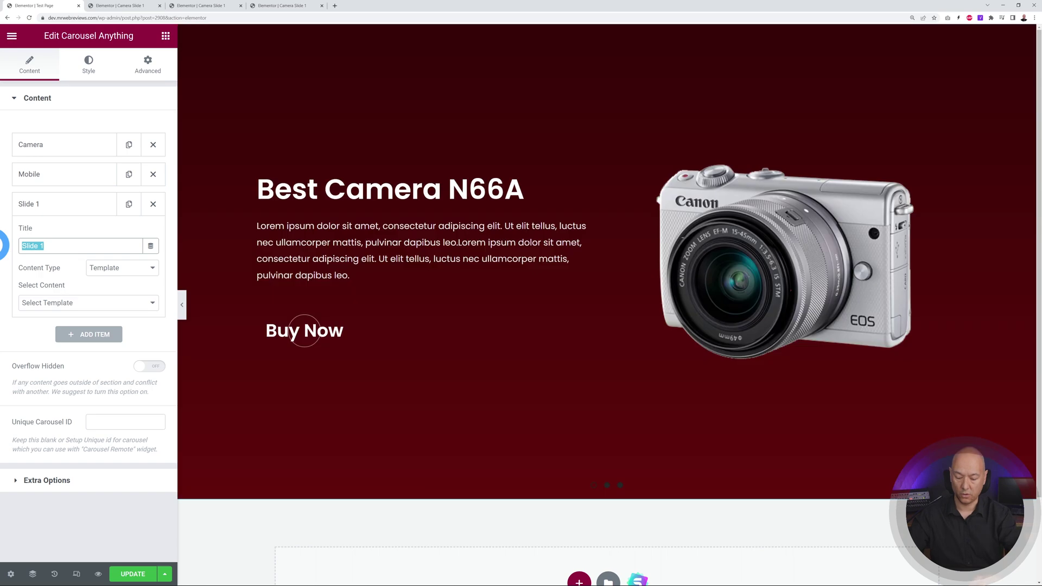
text(Watch)
click(139, 303)
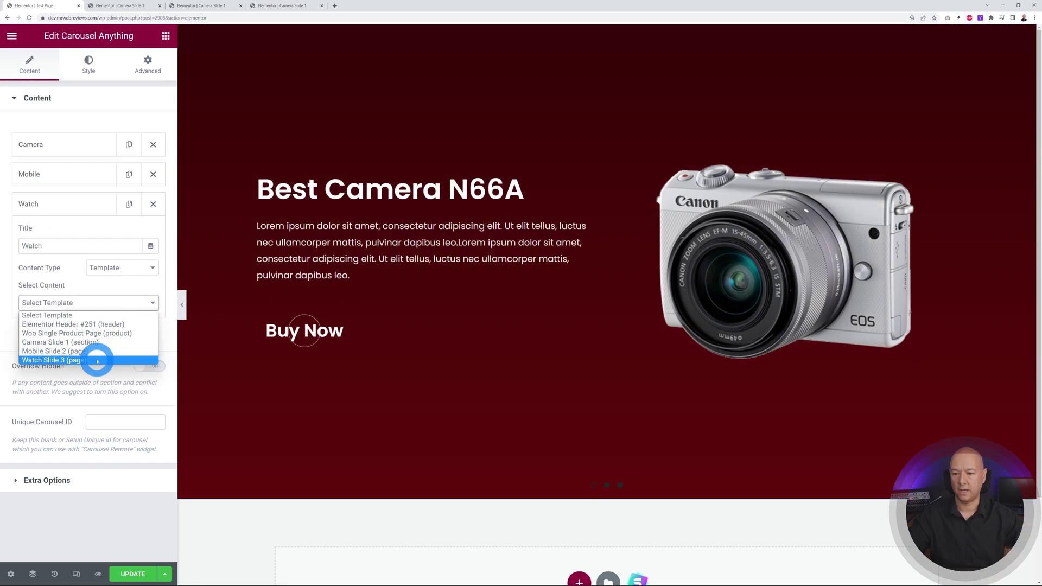
click(98, 361)
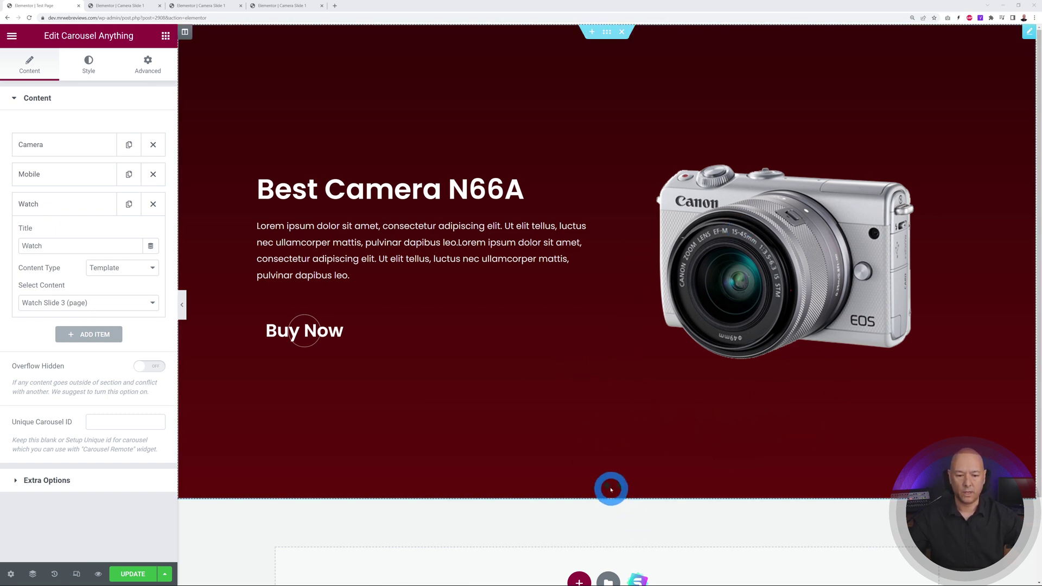
click(610, 489)
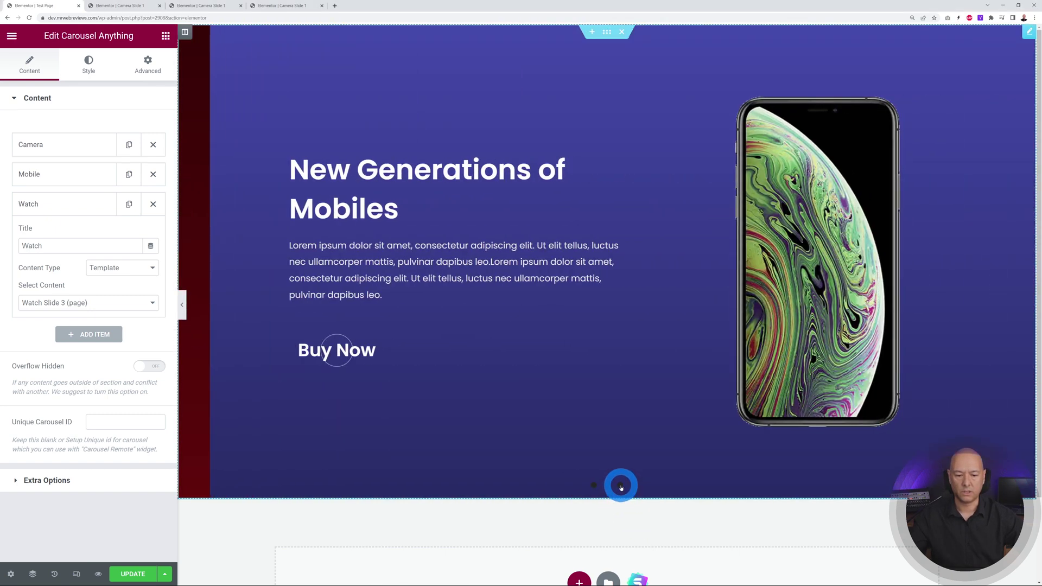
click(621, 487)
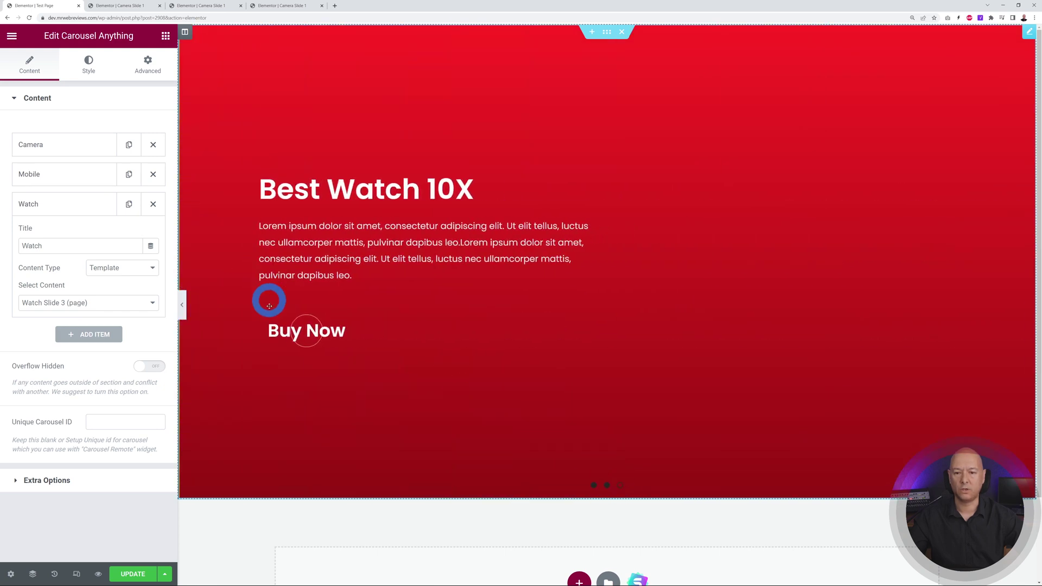
Turn off the carousel's Autoplay and Show Dots options
click(87, 65)
scroll(82, 353, down, 3)
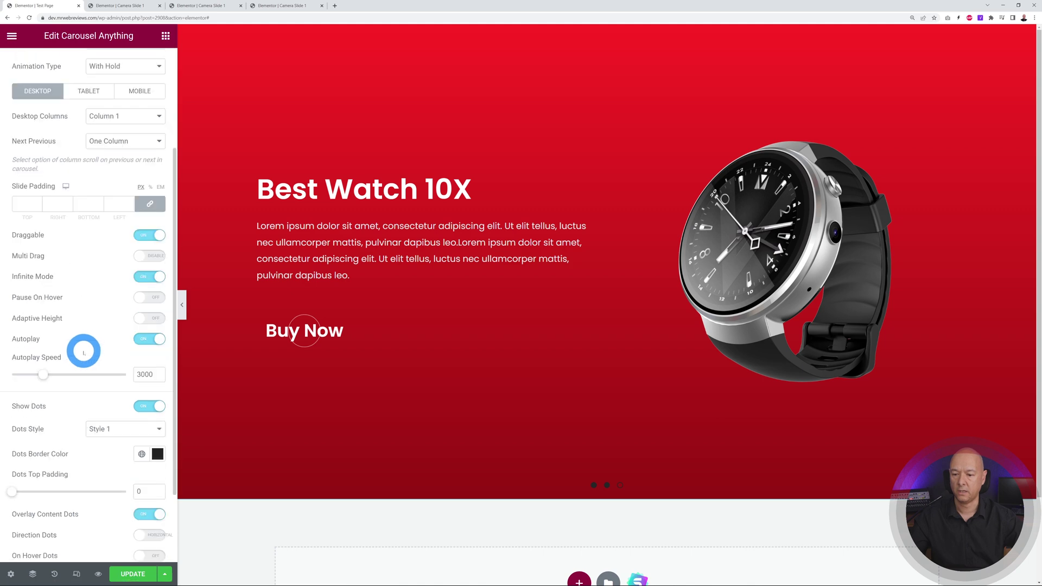
click(151, 340)
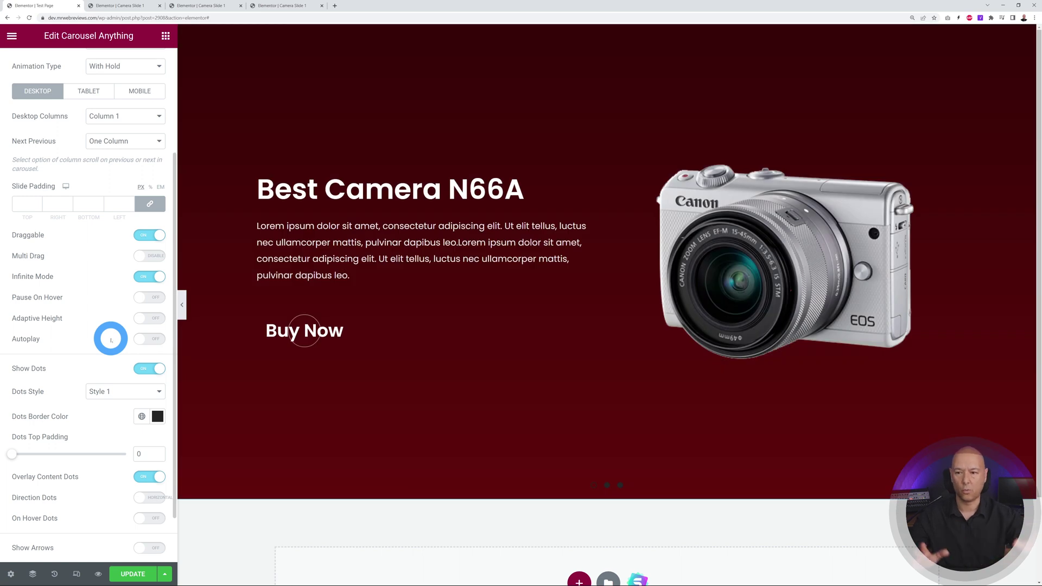
scroll(96, 318, up, 3)
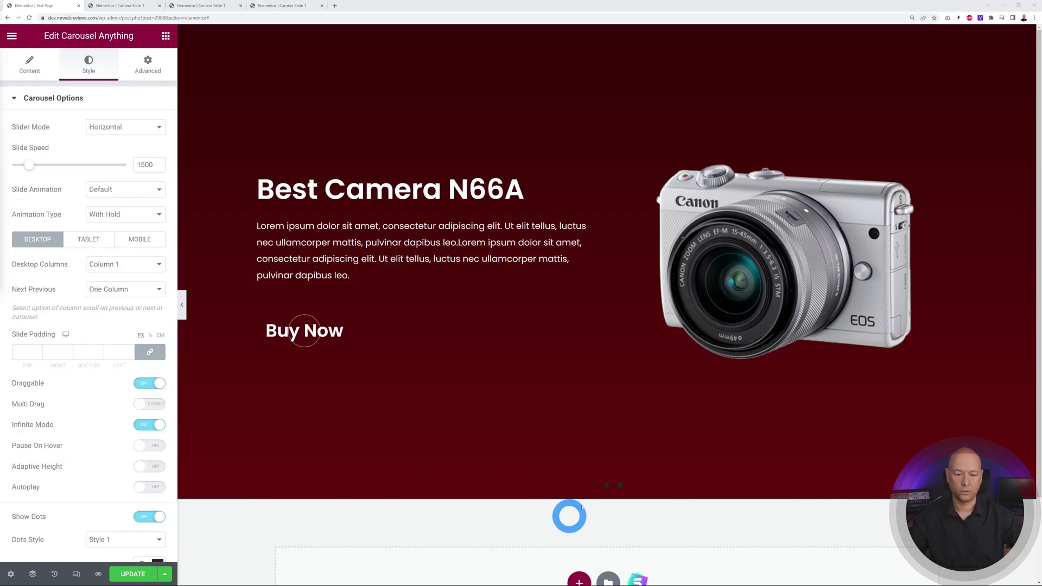
click(589, 486)
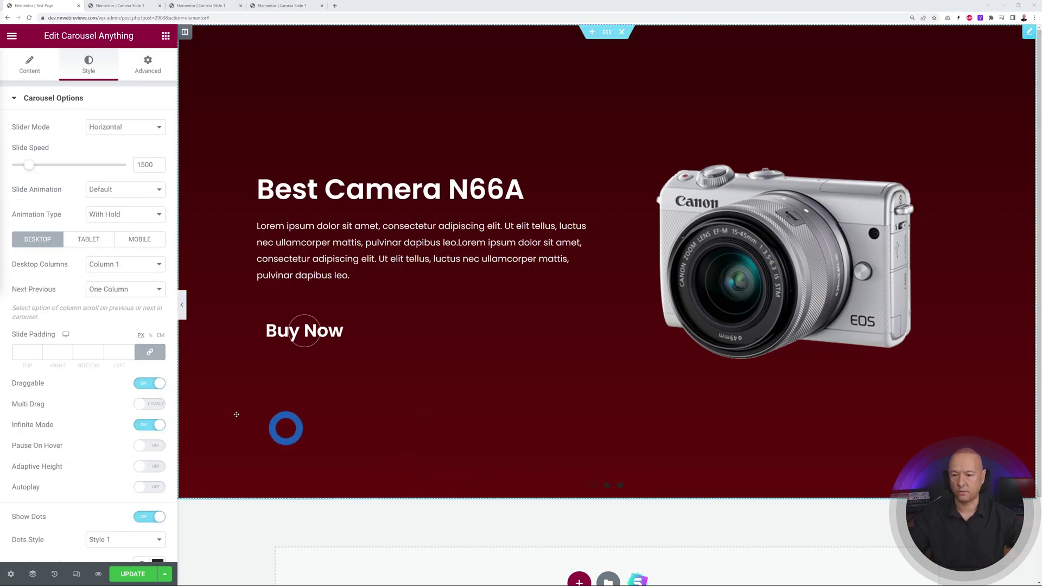
scroll(101, 455, down, 1)
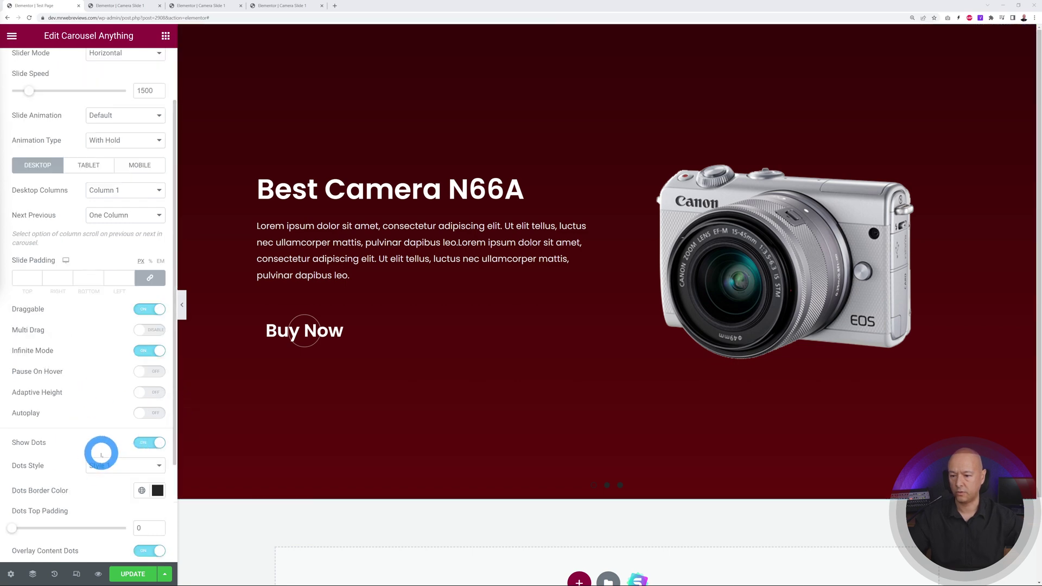
click(148, 443)
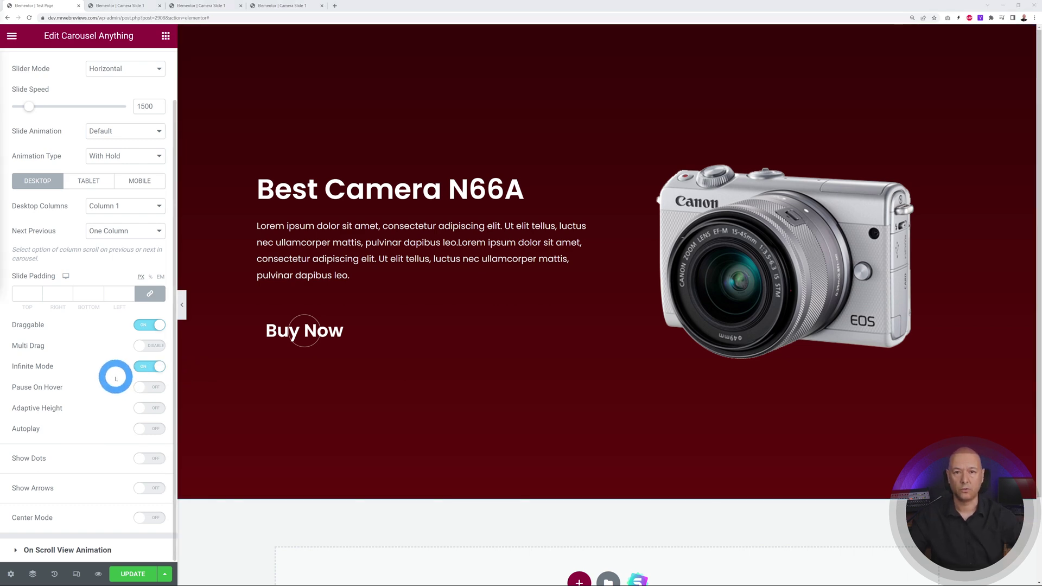
scroll(116, 378, up, 2)
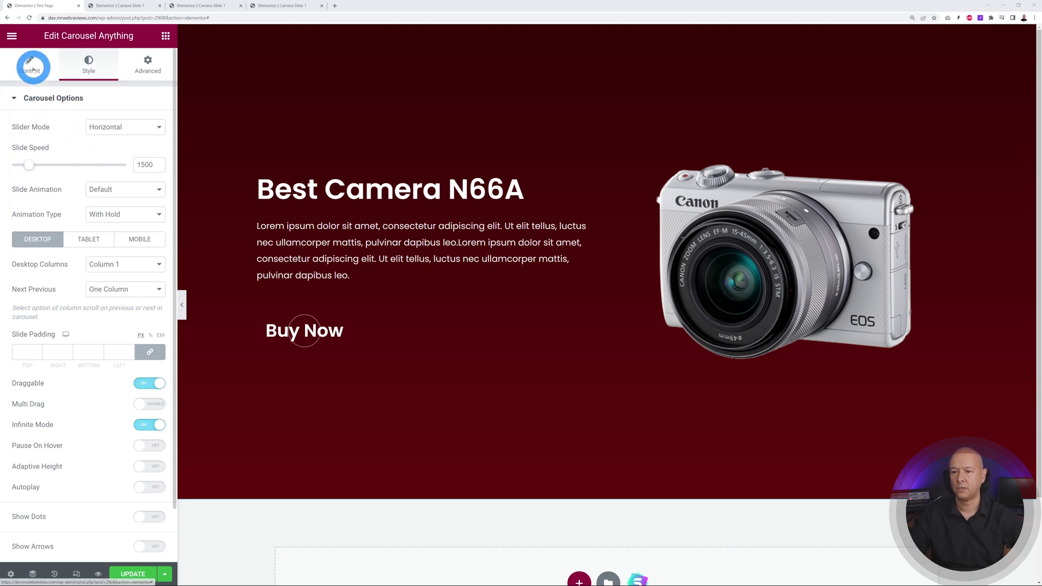
Set the Unique Carousel ID to productslider
click(34, 66)
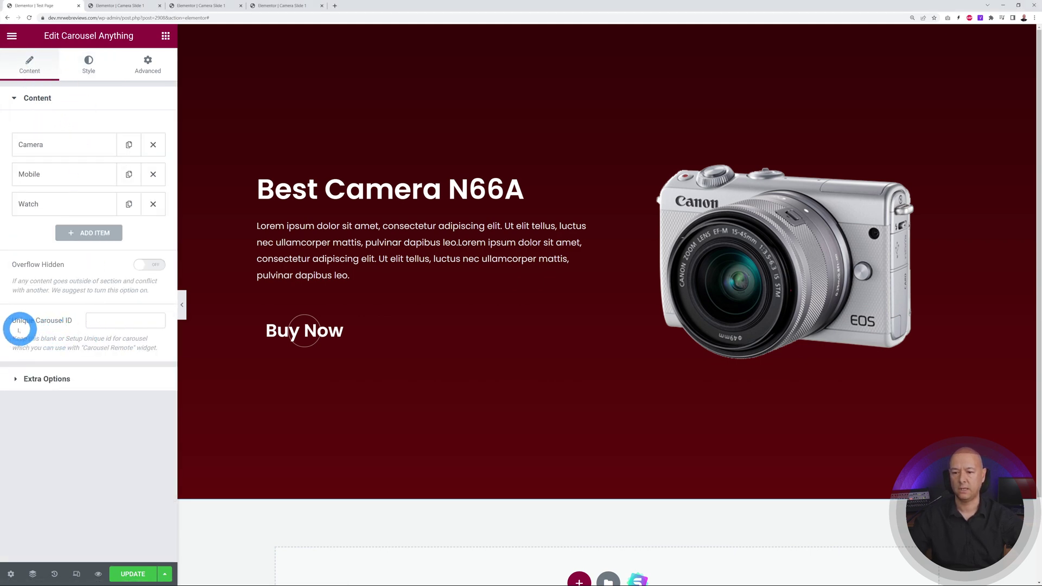
click(90, 321)
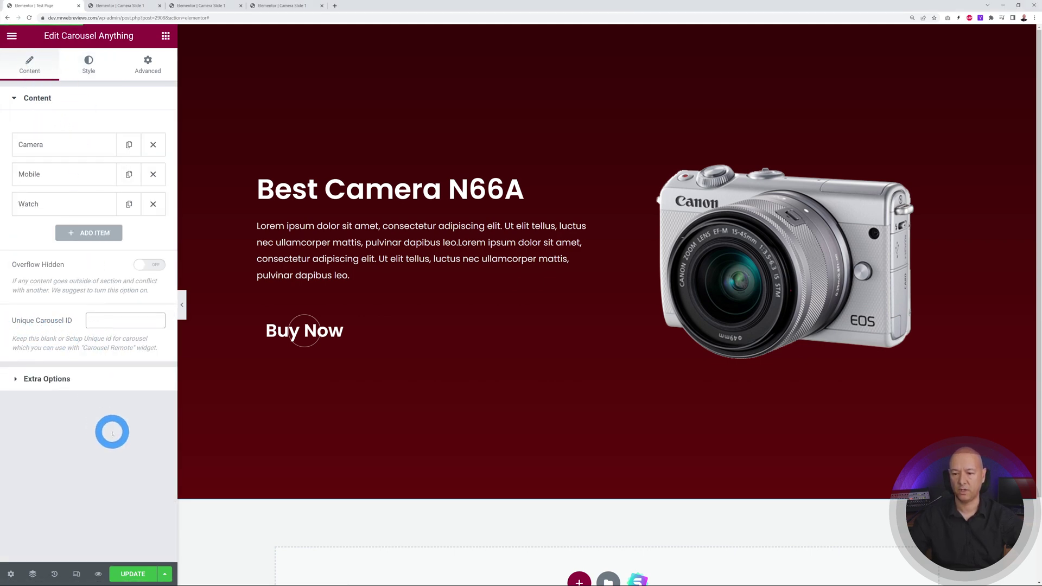
text(productslider)
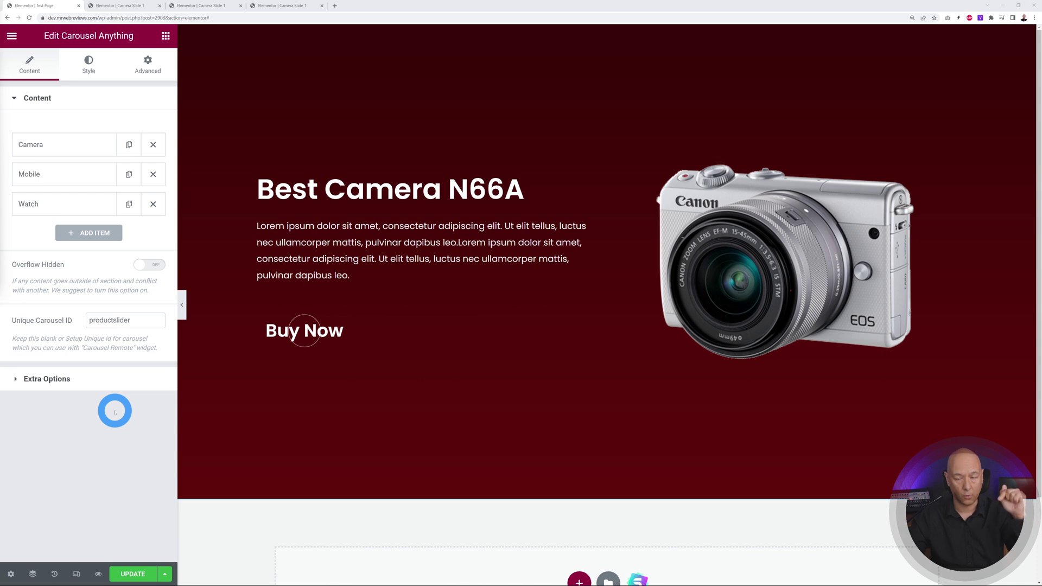
Search 'process' and add a Process/Steps widget below the carousel
click(165, 36)
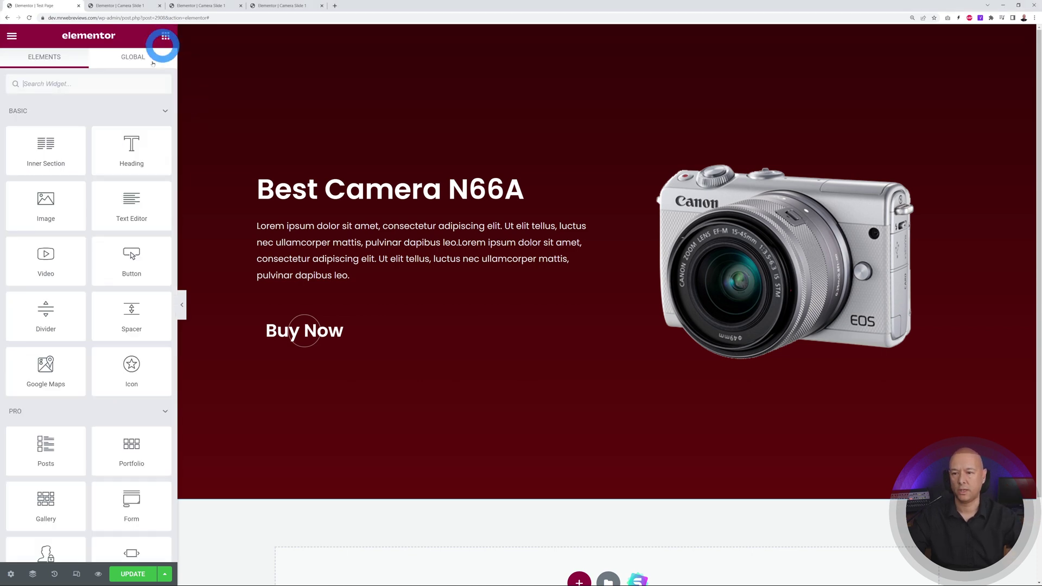
text(process)
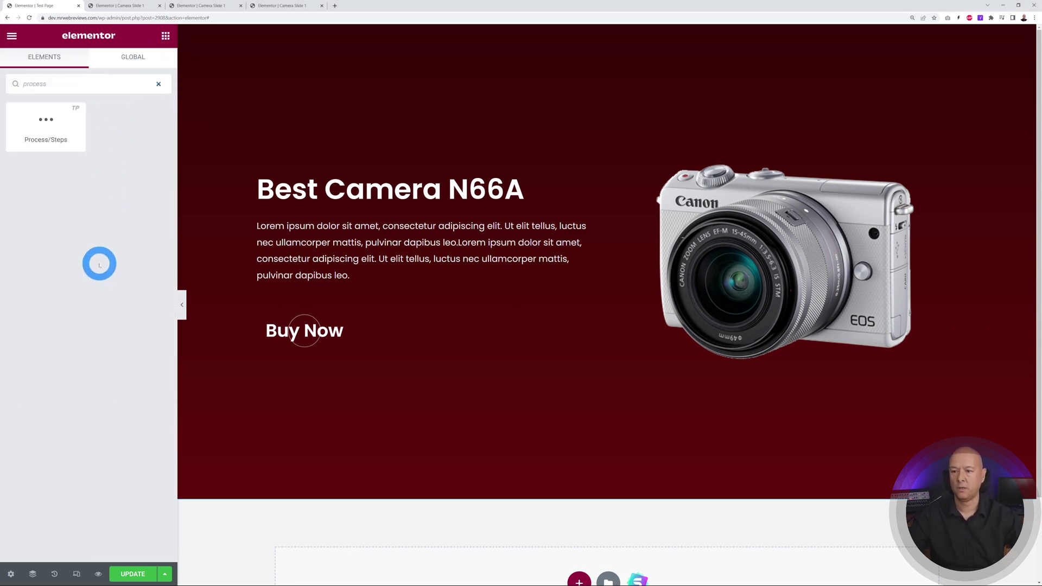
drag(56, 125, 580, 505)
Set the Process/Steps style to Horizontal
scroll(444, 372, down, 6)
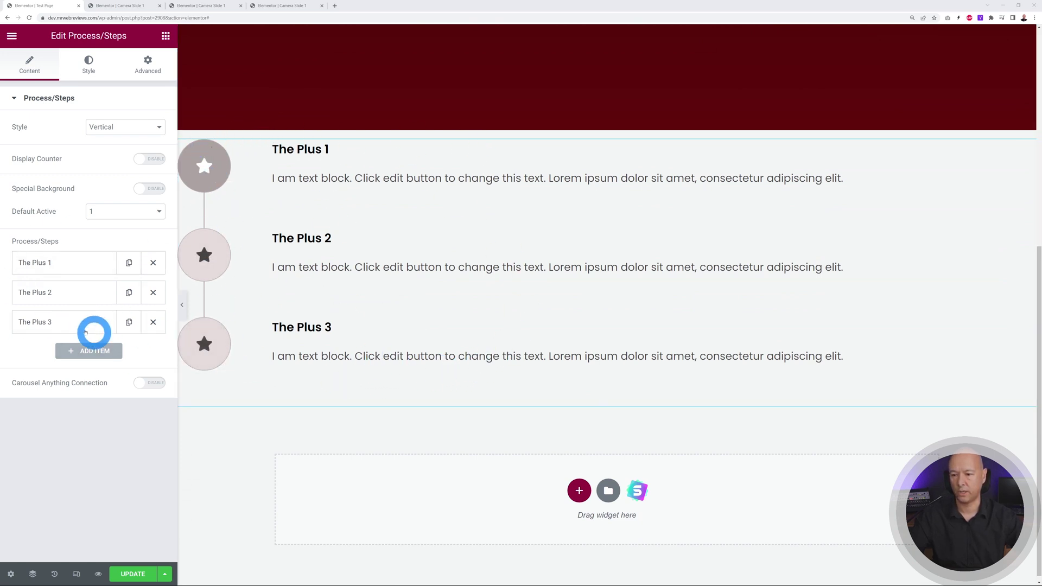
click(148, 130)
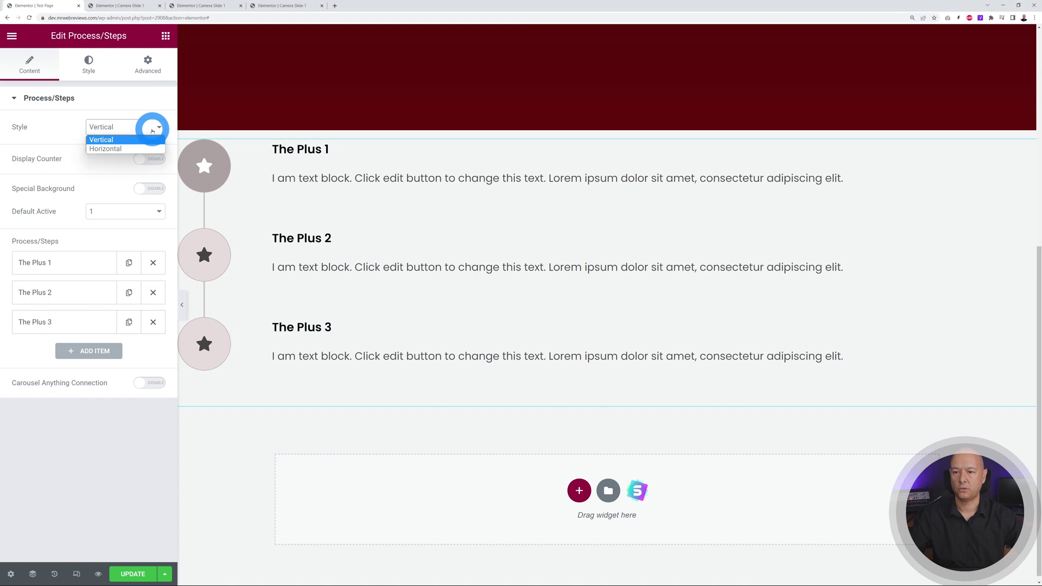
click(132, 149)
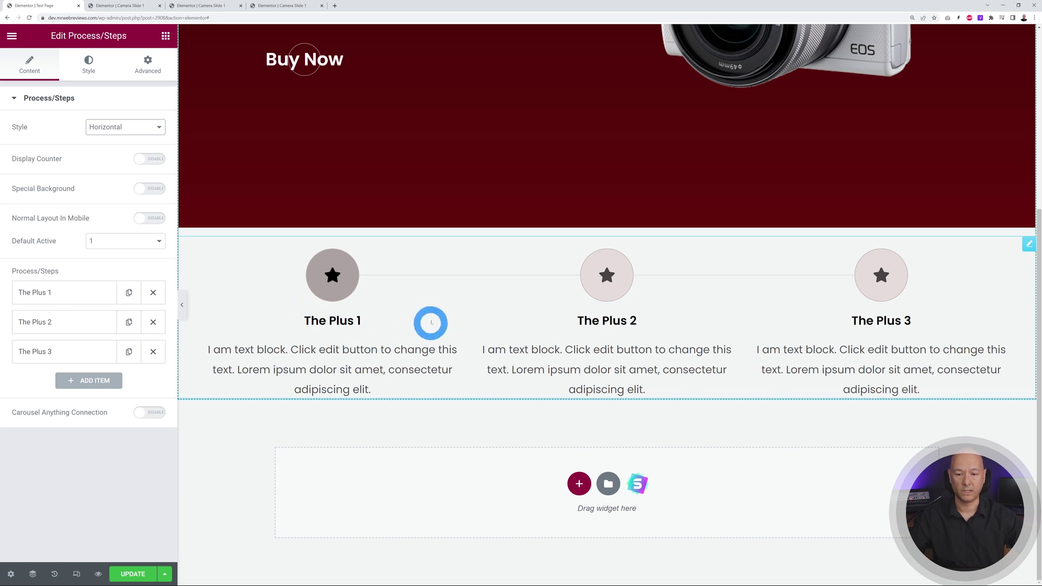
click(63, 299)
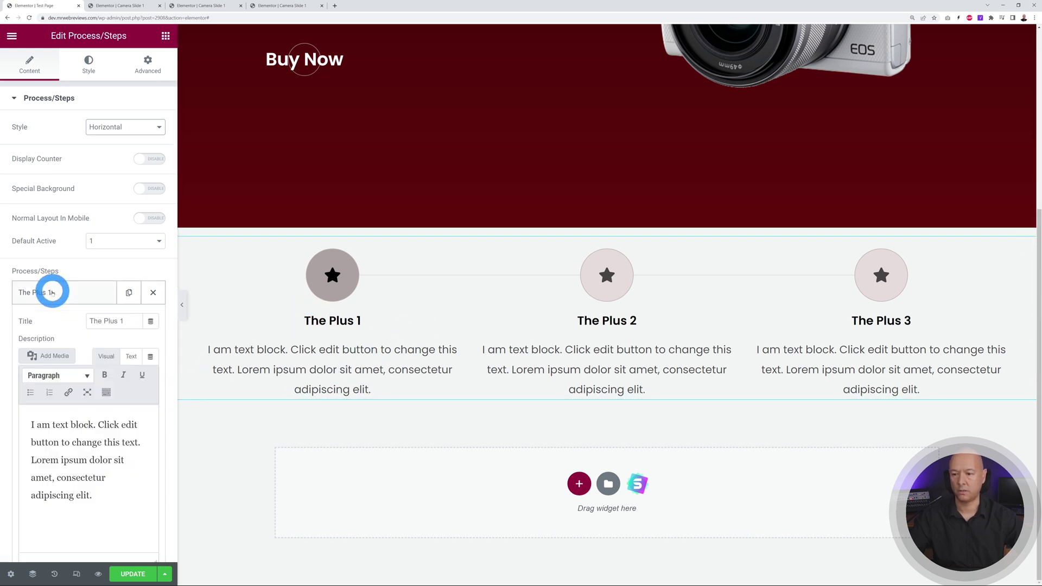
Delete the titles The Plus 1, 2 and 3 and the descriptions from all three steps
drag(131, 320, 62, 321)
key(BackSpace)
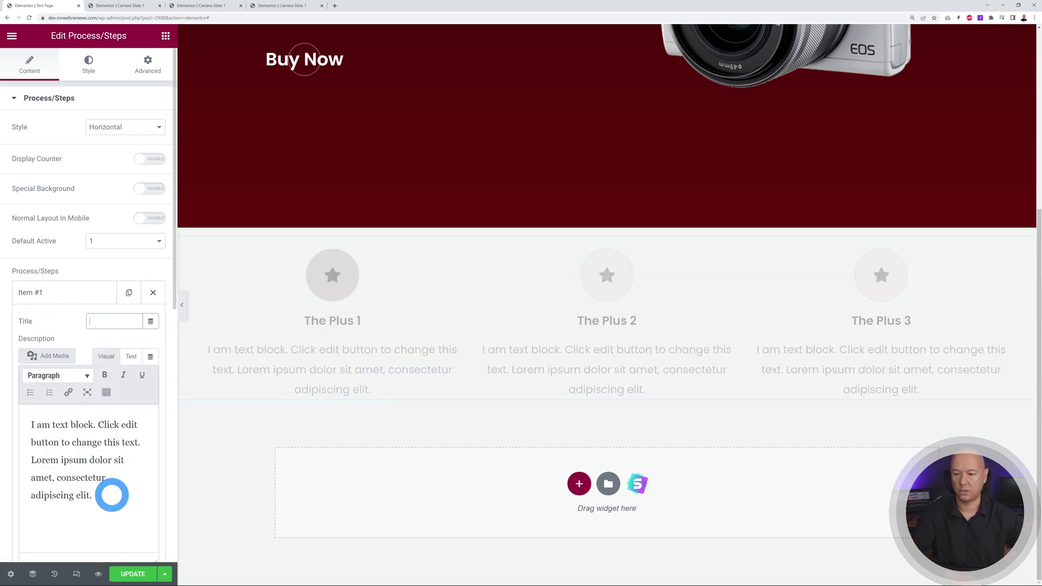
drag(24, 425, 95, 495)
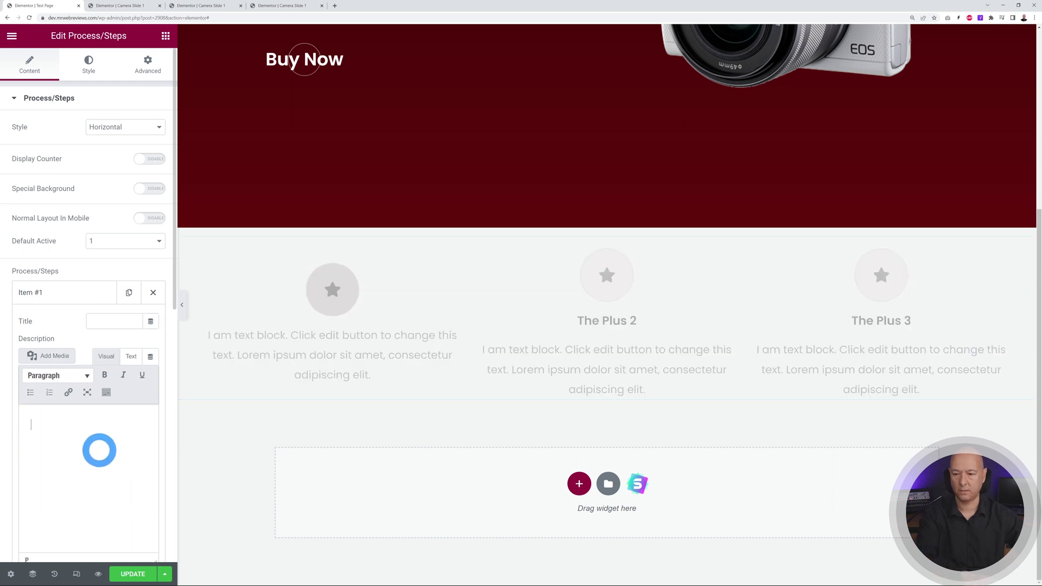
click(41, 293)
click(42, 322)
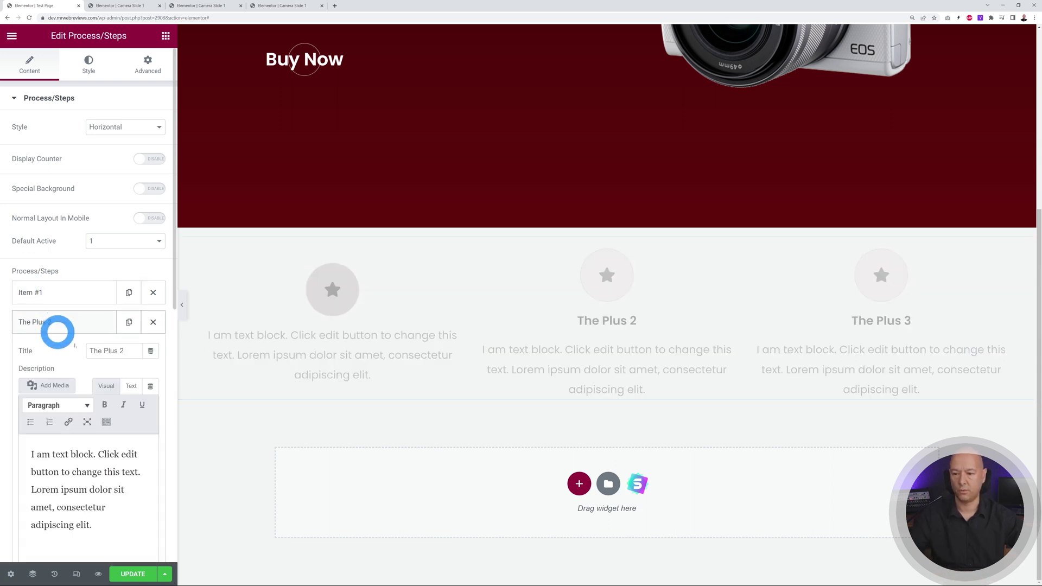
drag(128, 351, 55, 352)
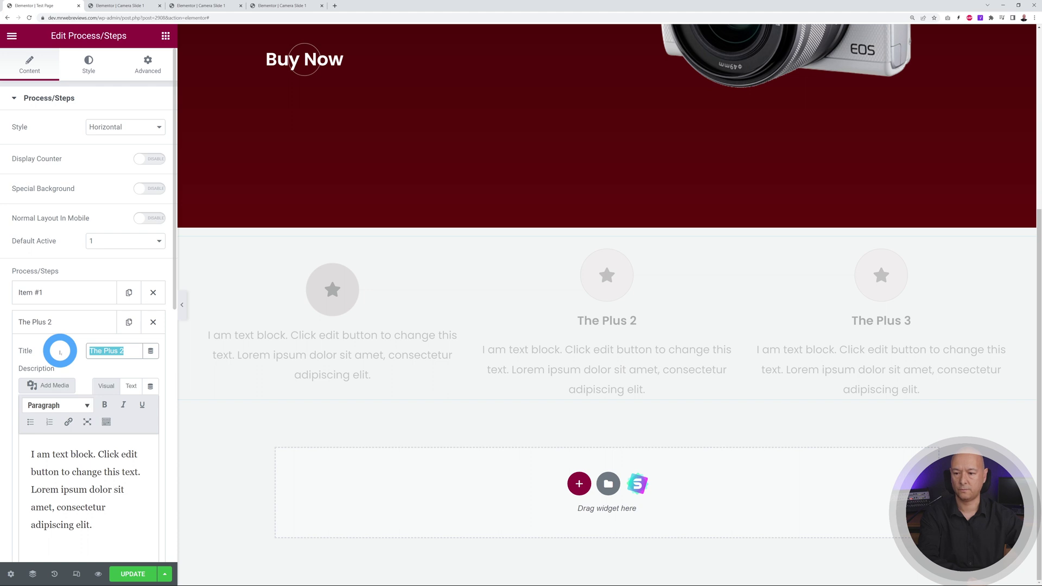
key(BackSpace)
click(41, 352)
key(BackSpace)
click(40, 352)
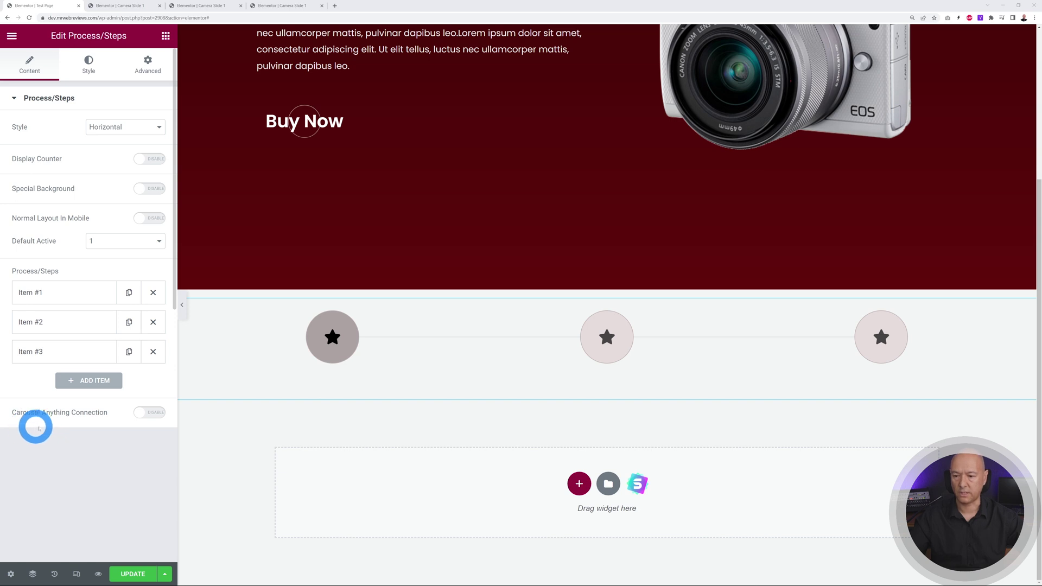
Enable Carousel Anything Connection with Connection Carousel ID productslider and Hover as the trigger
click(150, 414)
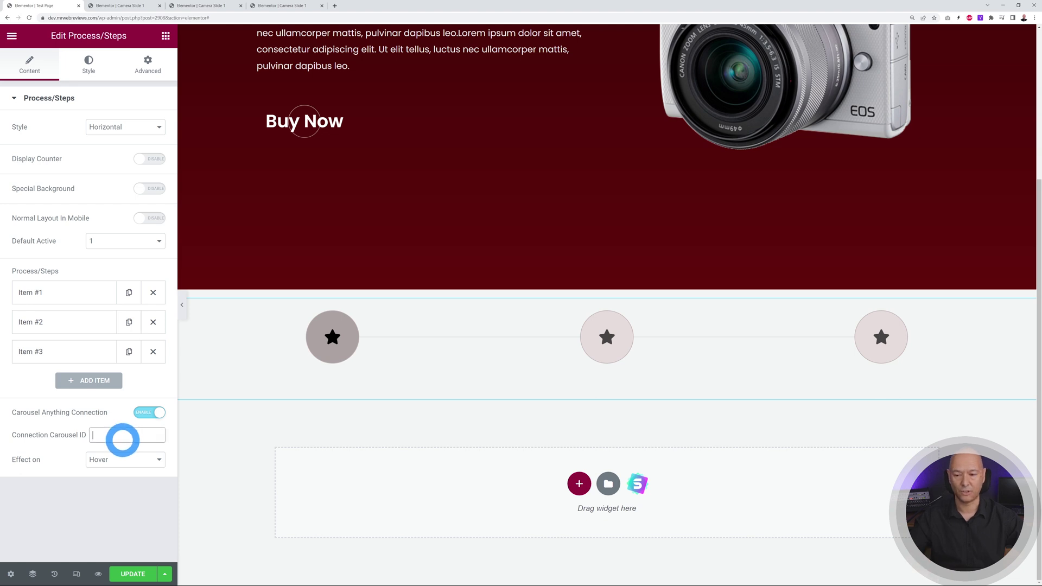
click(124, 475)
text(productslider)
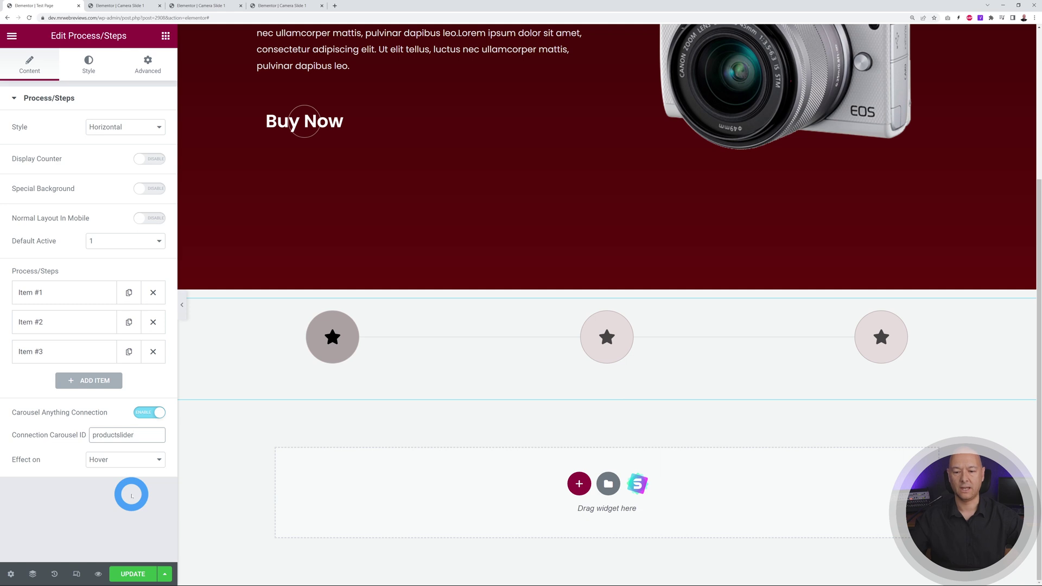
click(150, 461)
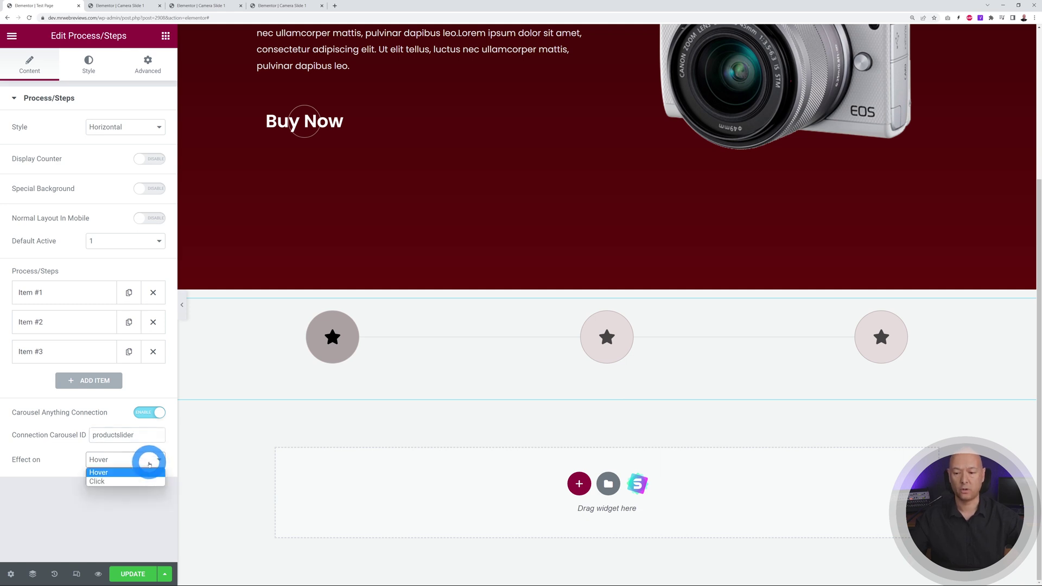
click(149, 461)
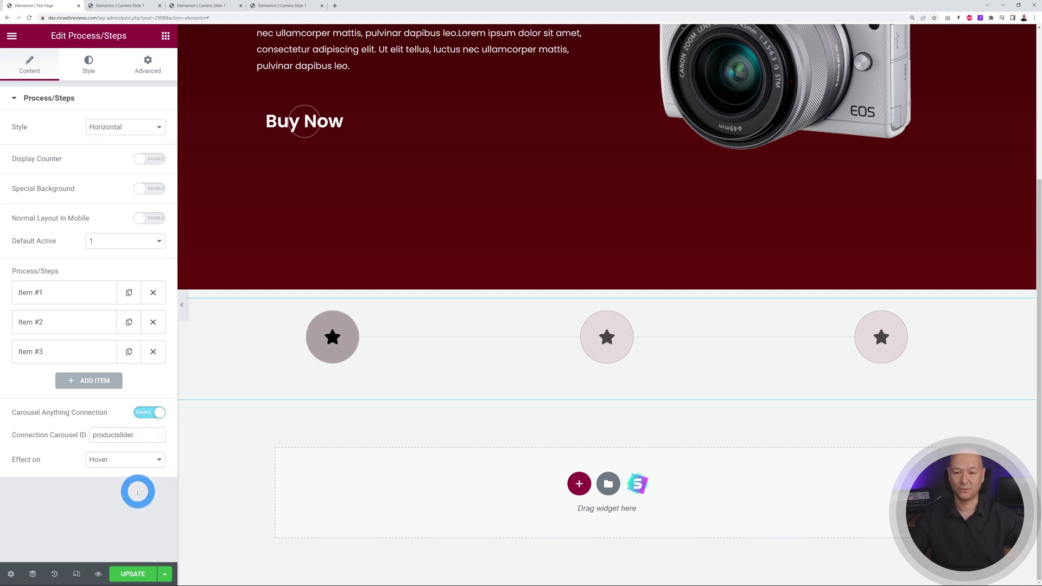
mouse_move(617, 353)
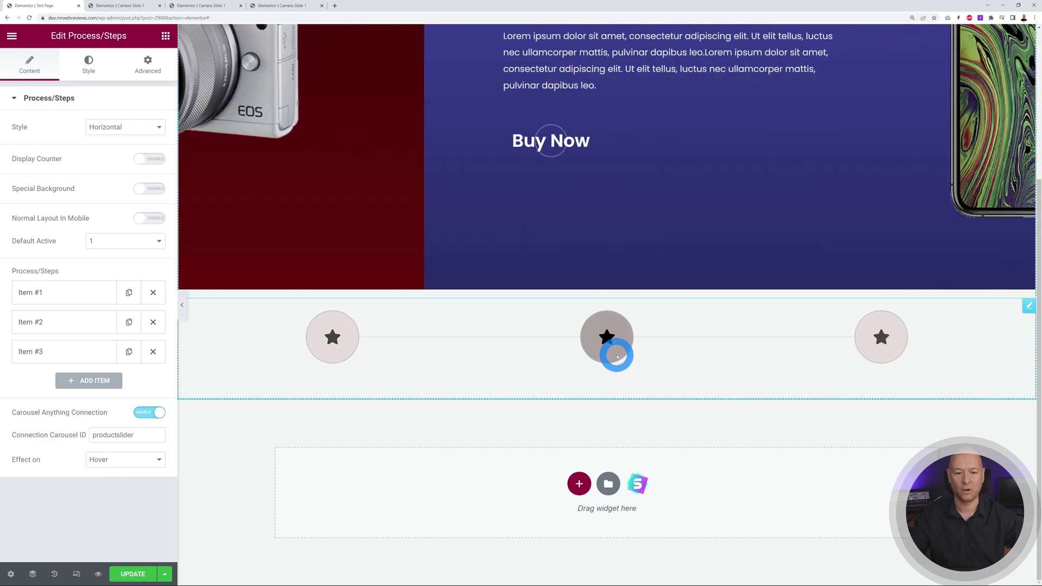
scroll(613, 353, up, 4)
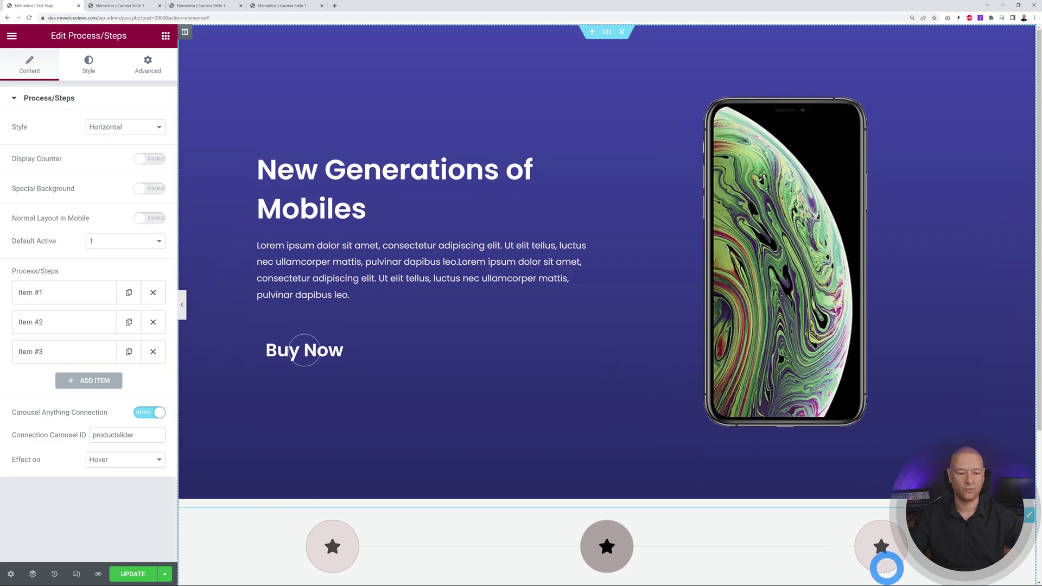
mouse_move(886, 569)
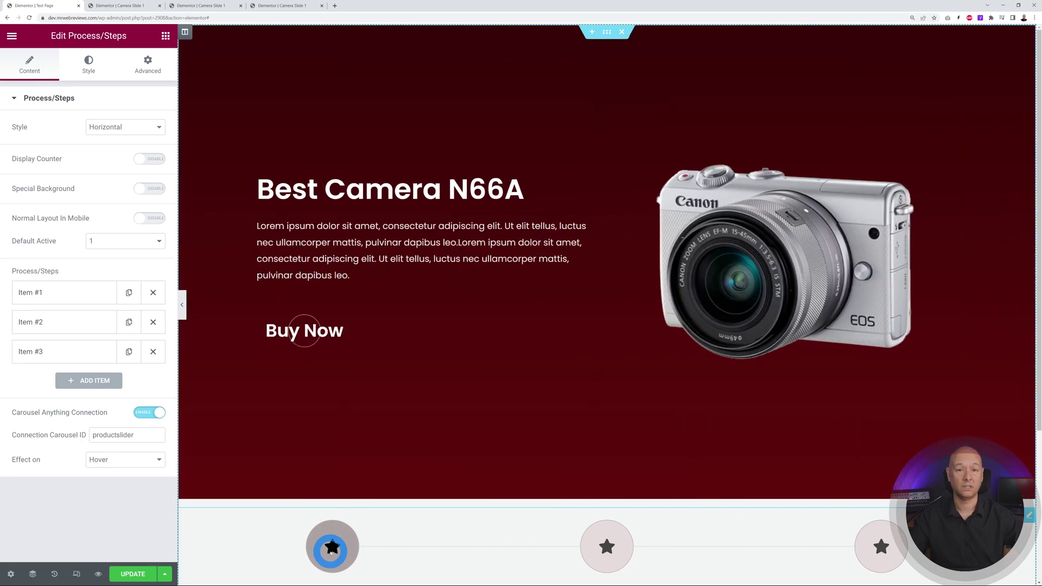
mouse_move(607, 542)
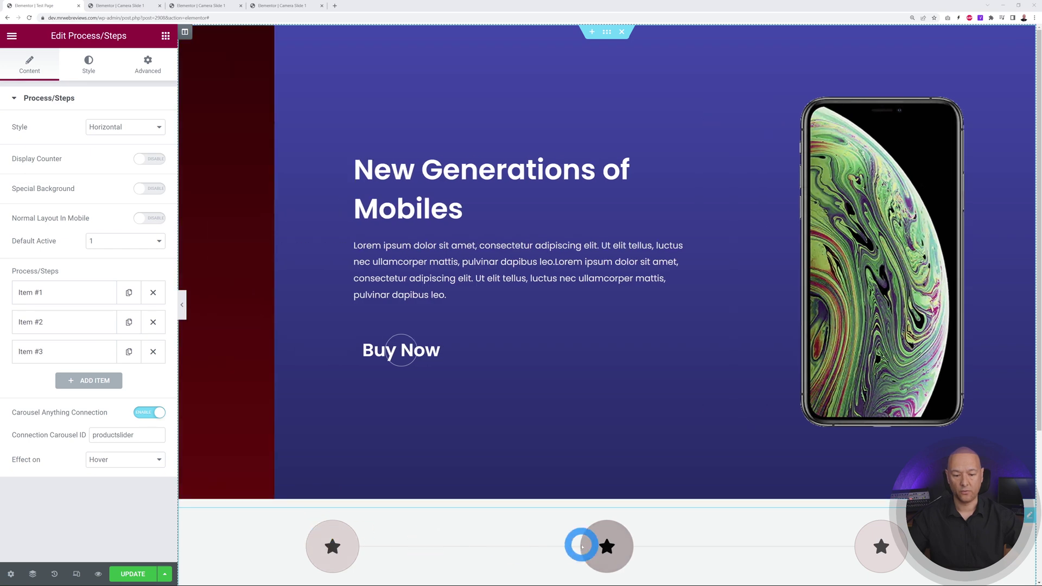
mouse_move(868, 543)
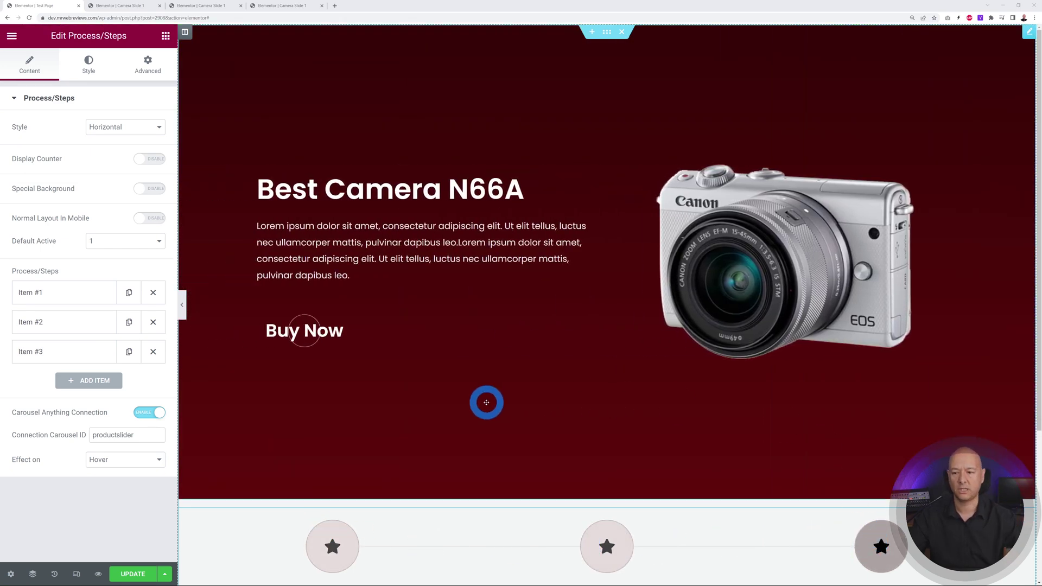
Make the first step's icon an Image using the Camera photo
click(48, 293)
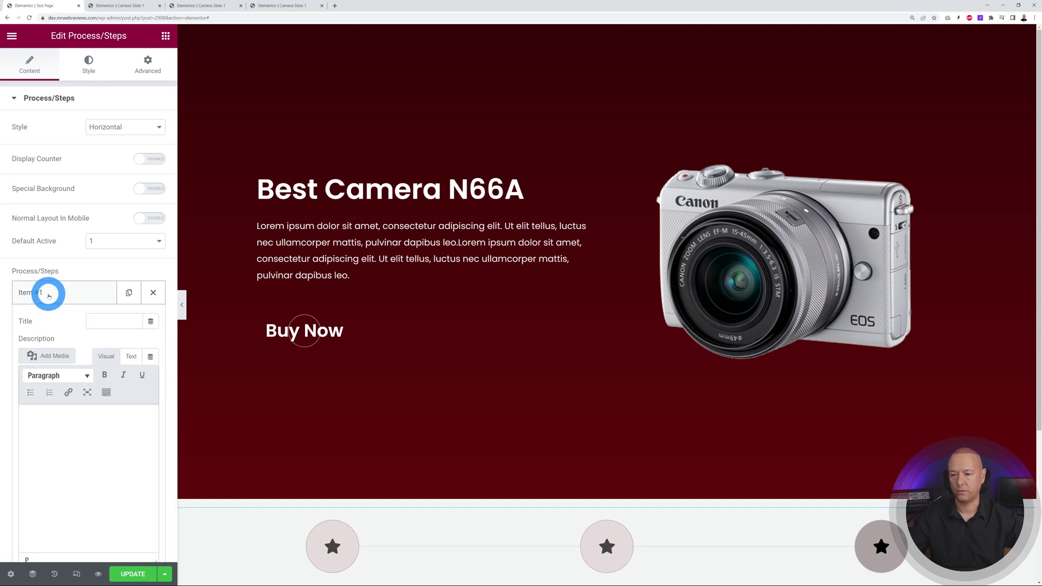
scroll(106, 293, down, 3)
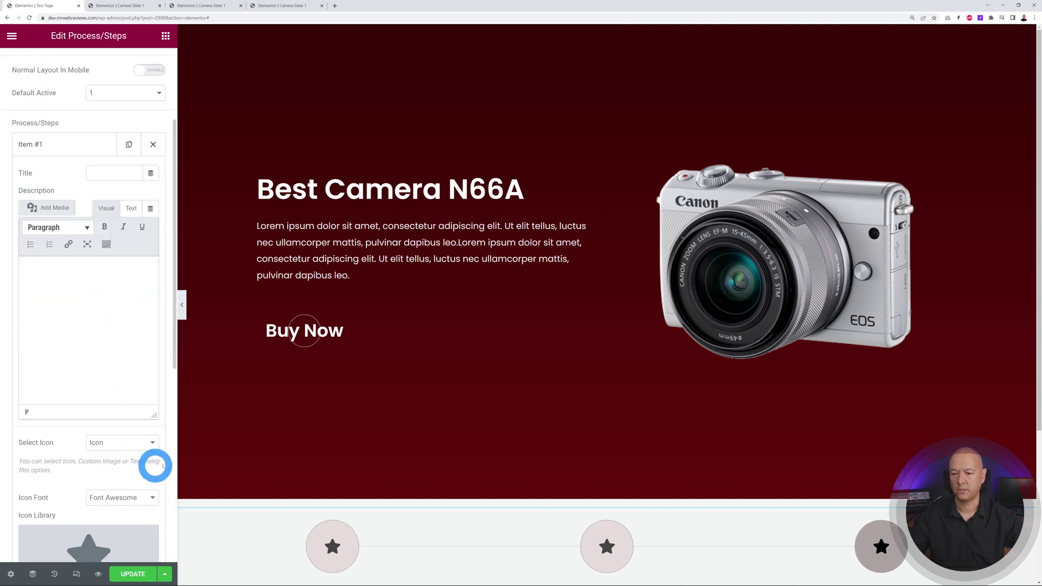
drag(174, 325, 168, 439)
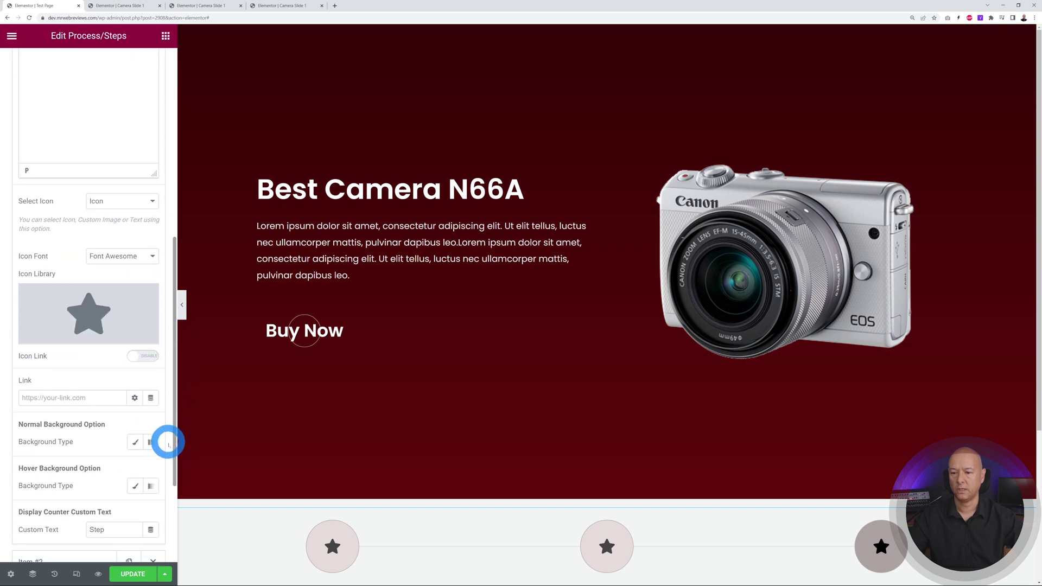
click(152, 197)
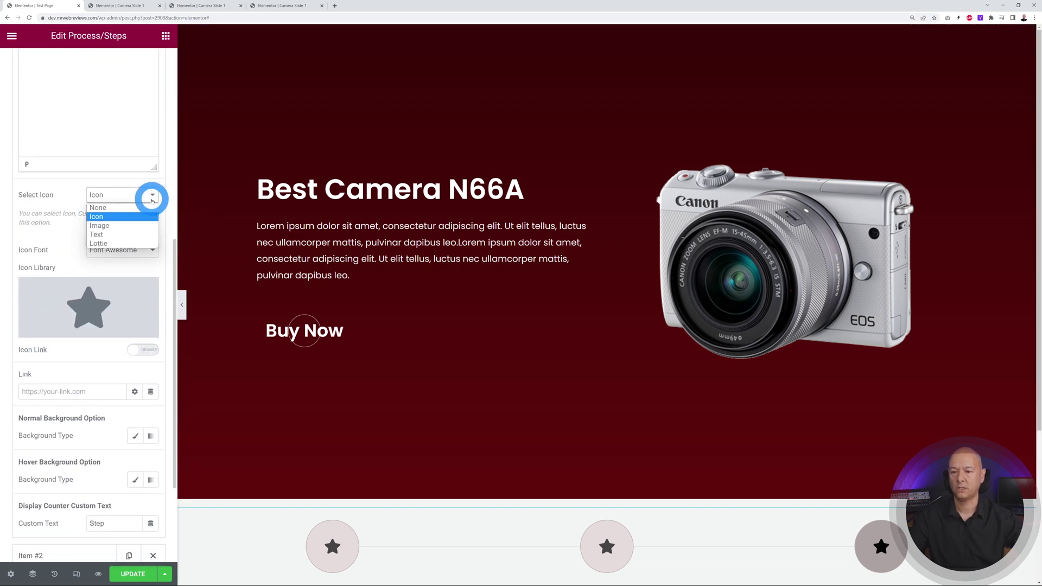
click(127, 226)
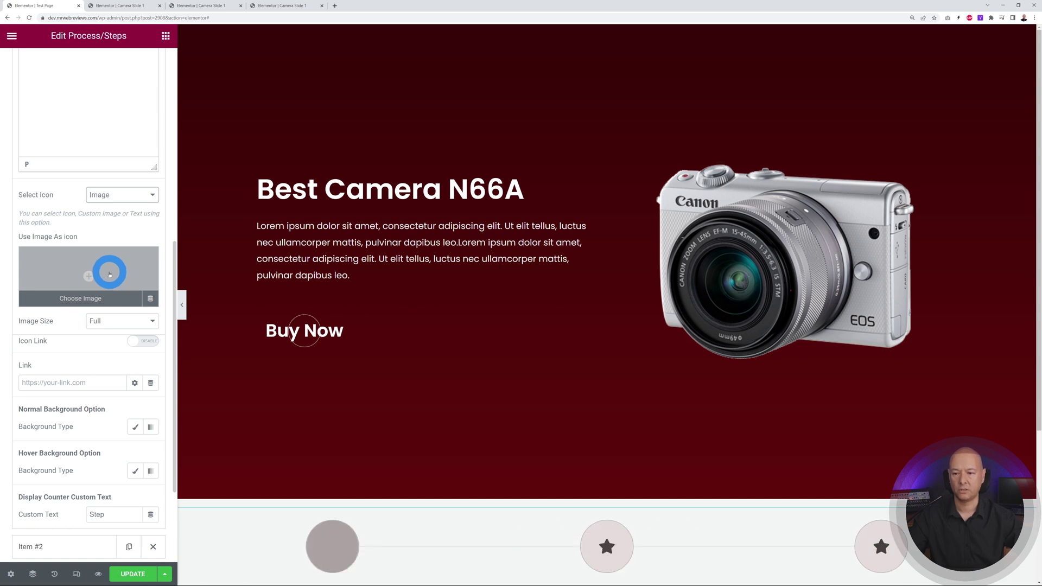
click(109, 273)
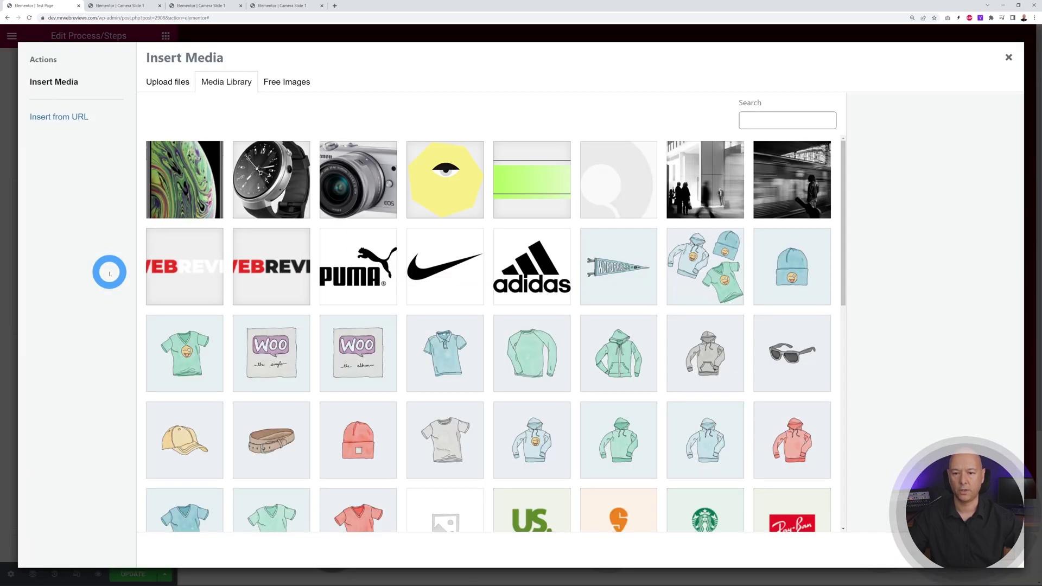
click(367, 182)
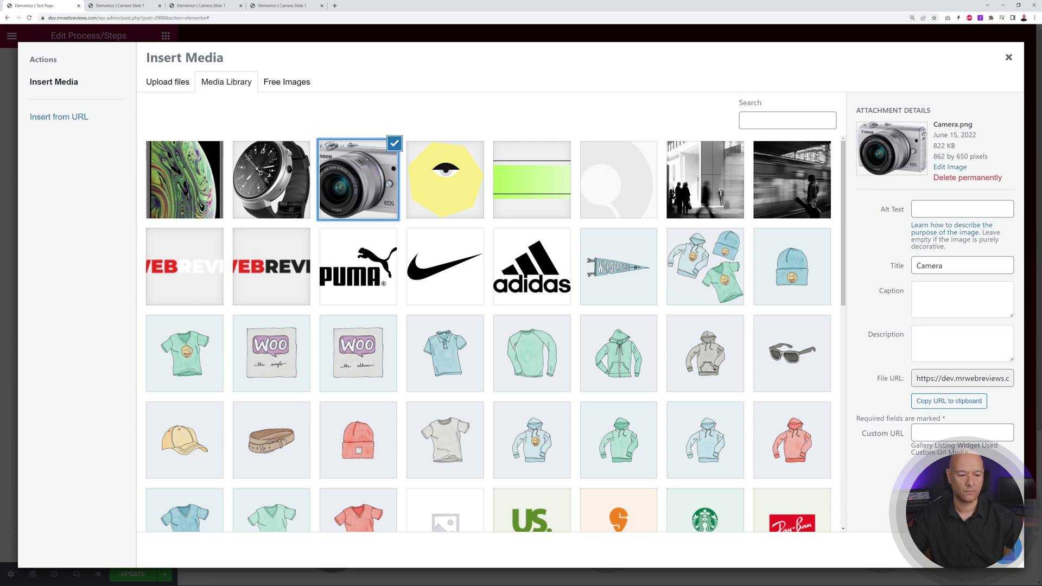
click(1005, 549)
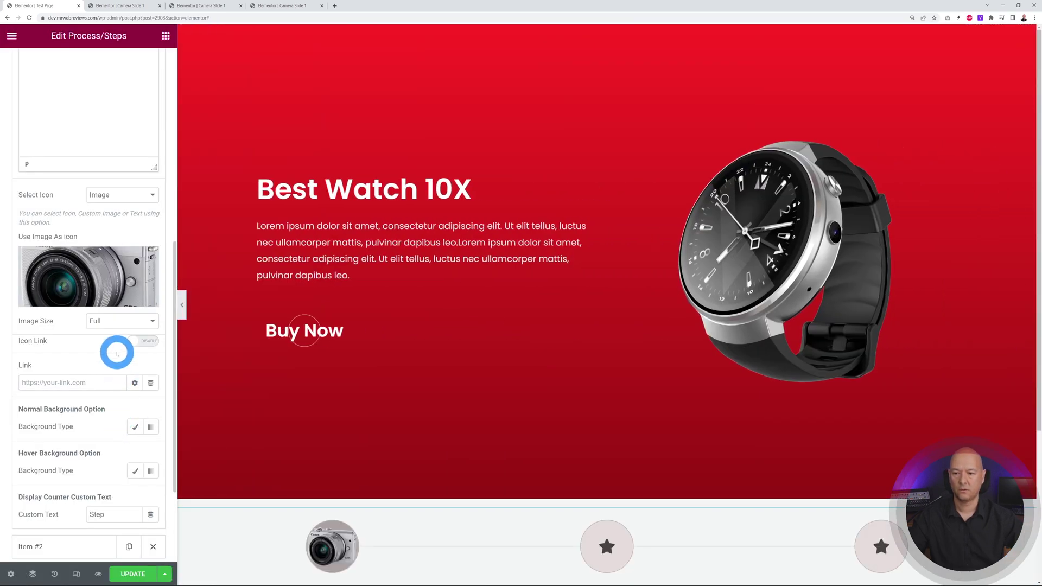
Test the step thumbnails switching the carousel between camera, mobile and watch slides
scroll(117, 346, up, 4)
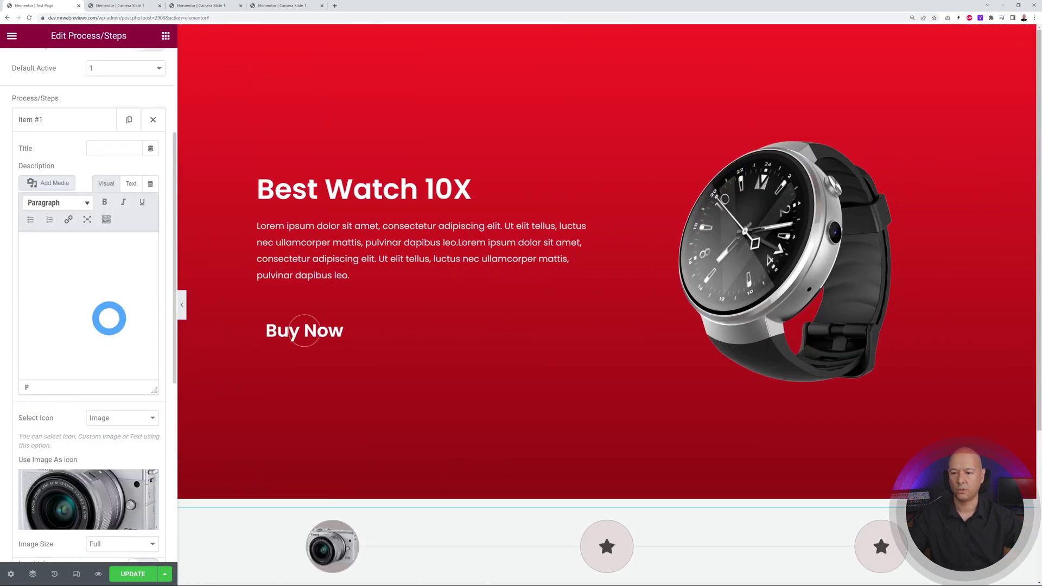
click(34, 130)
click(52, 170)
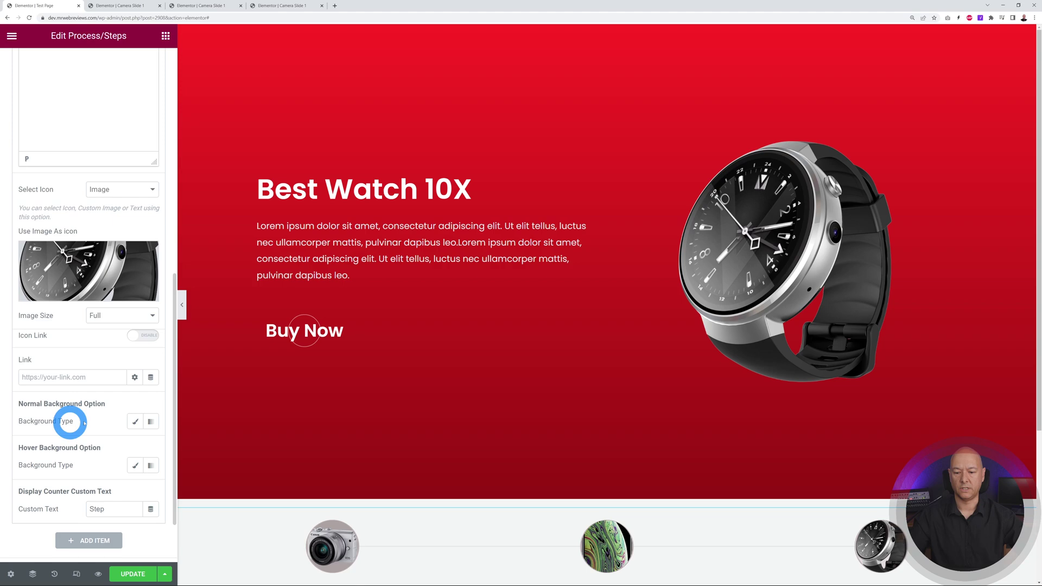
click(323, 556)
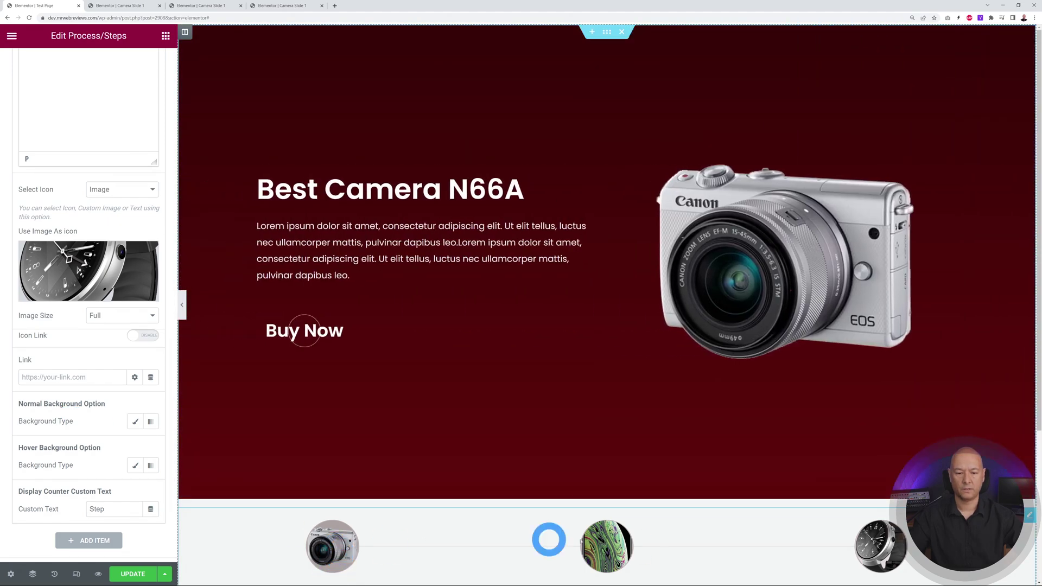
click(607, 545)
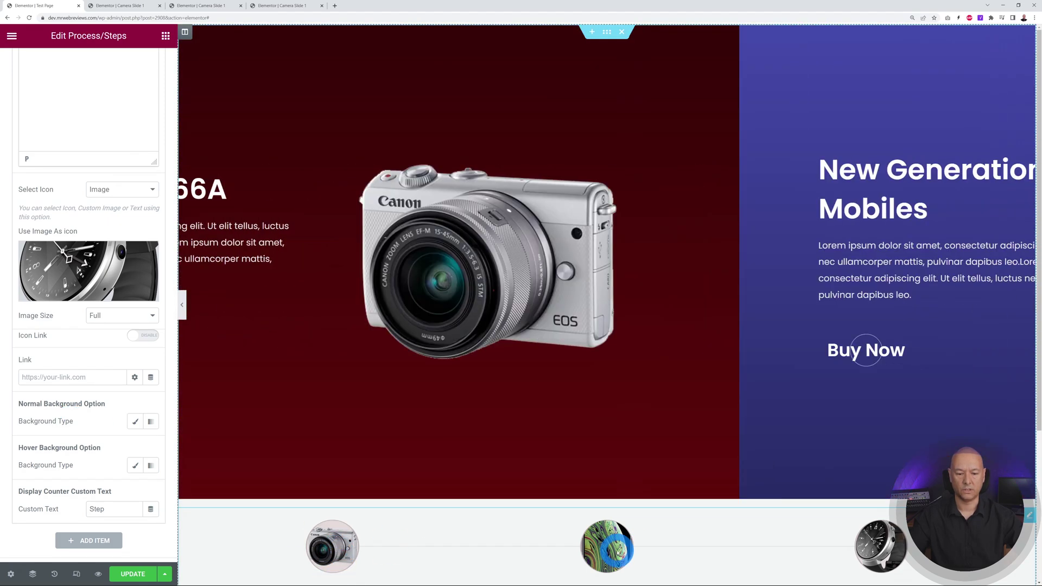
click(880, 548)
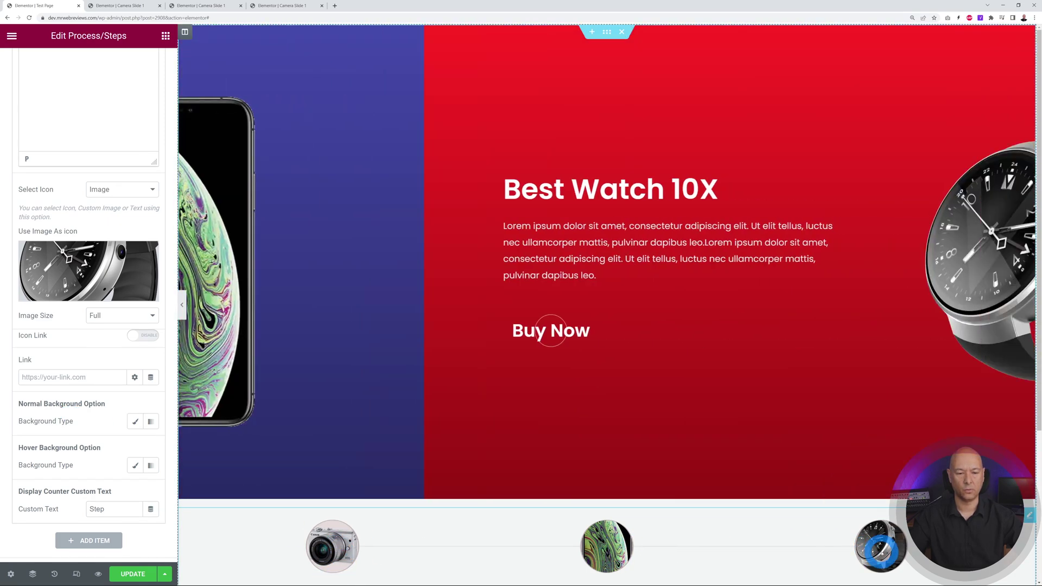
click(776, 551)
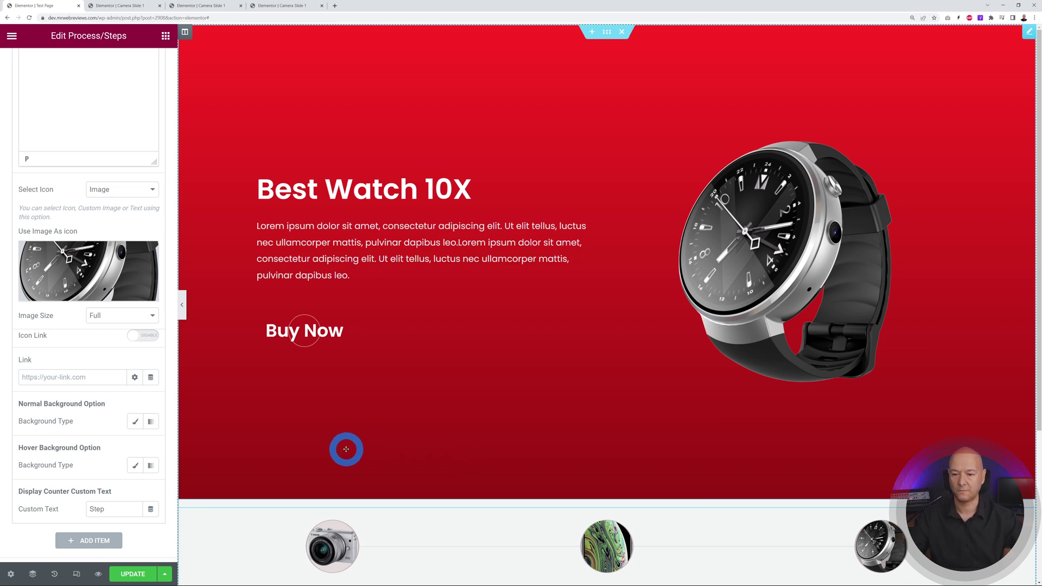
Unlink the steps widget's margin and set its top margin to -160 px
scroll(119, 465, up, 7)
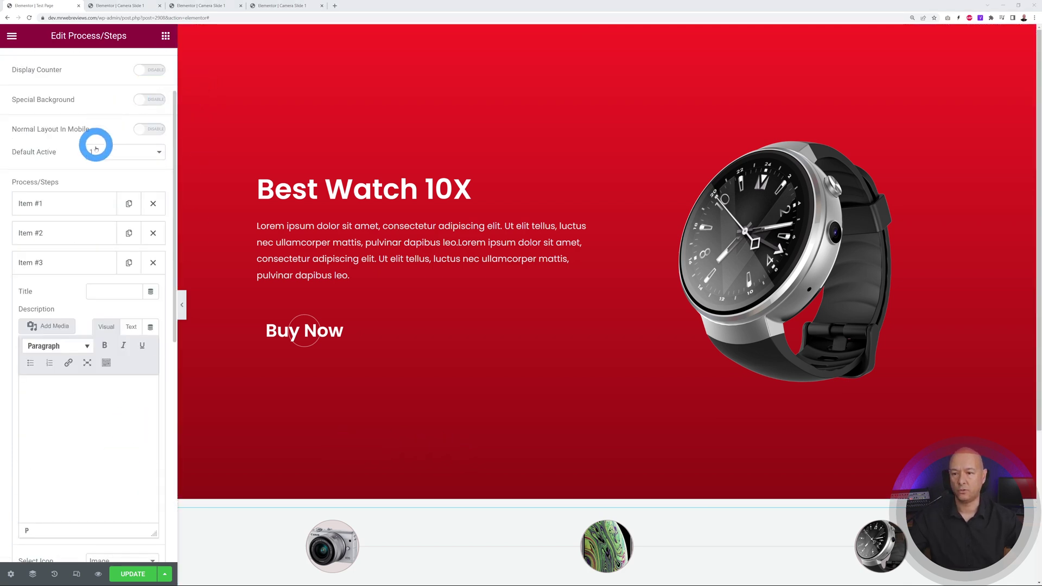
scroll(95, 144, up, 2)
click(141, 67)
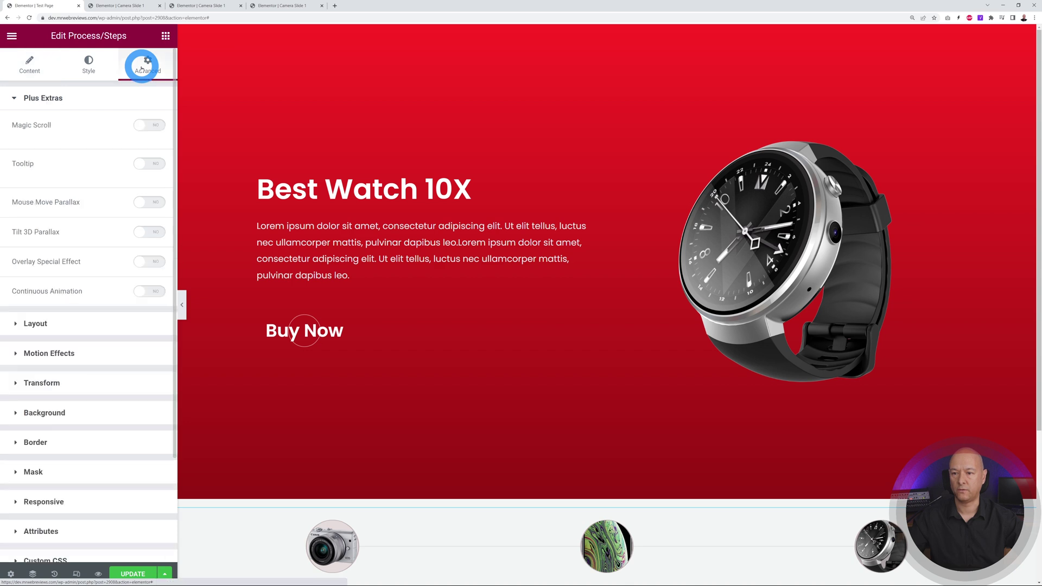
click(38, 98)
click(35, 128)
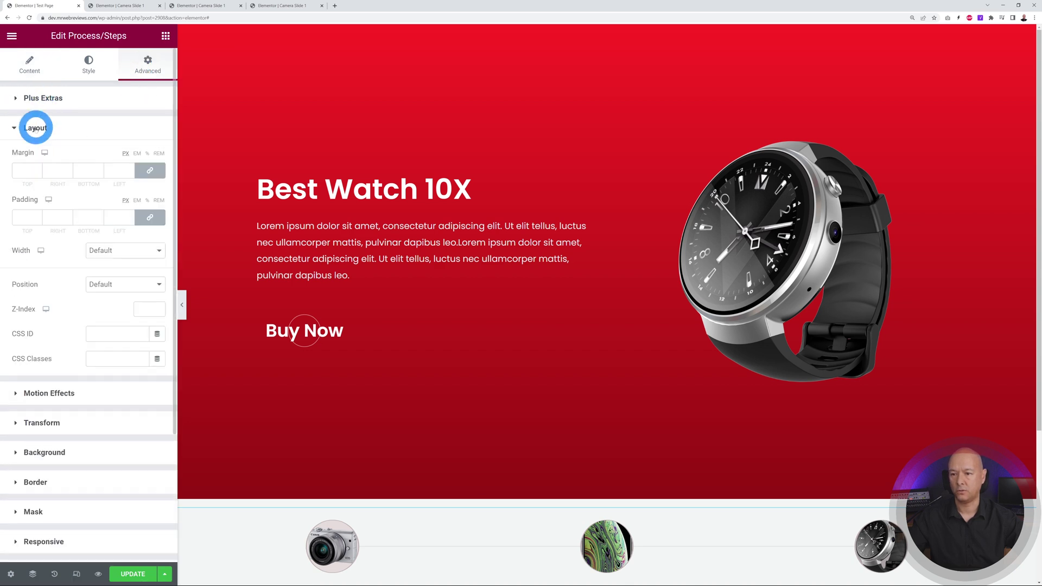
click(150, 170)
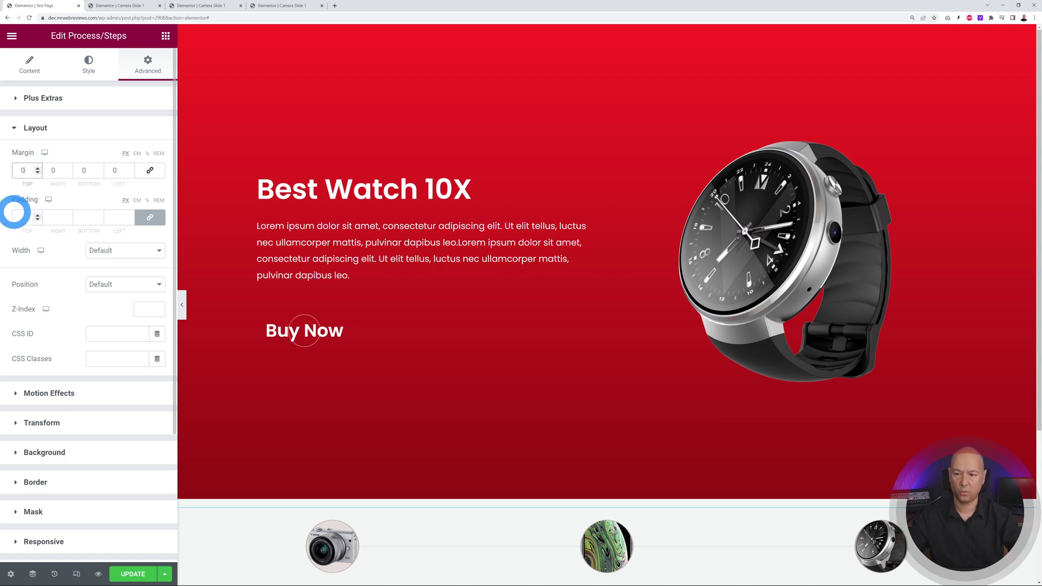
text(150)
click(12, 170)
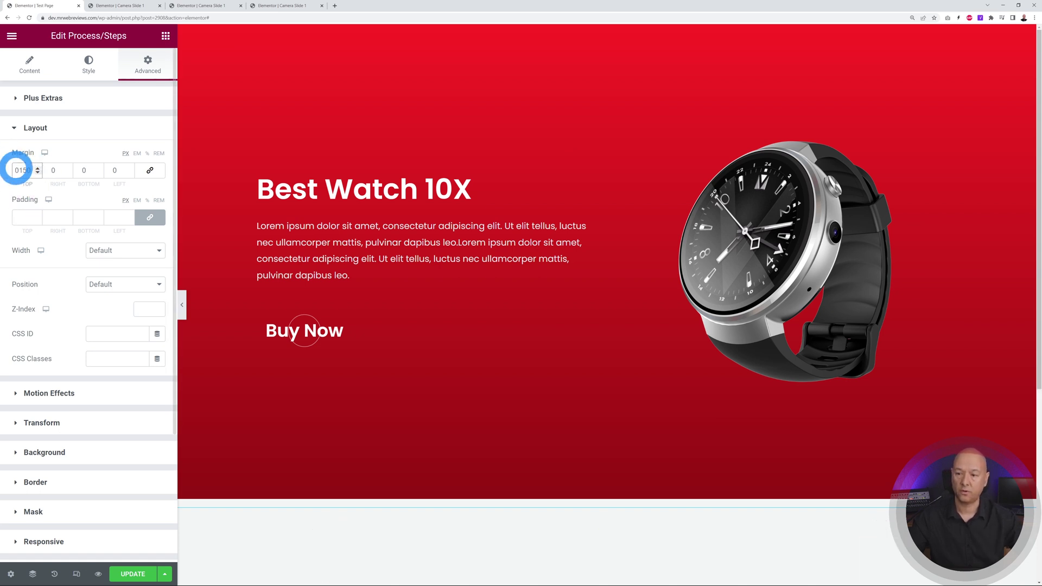
key(Delete)
text(-)
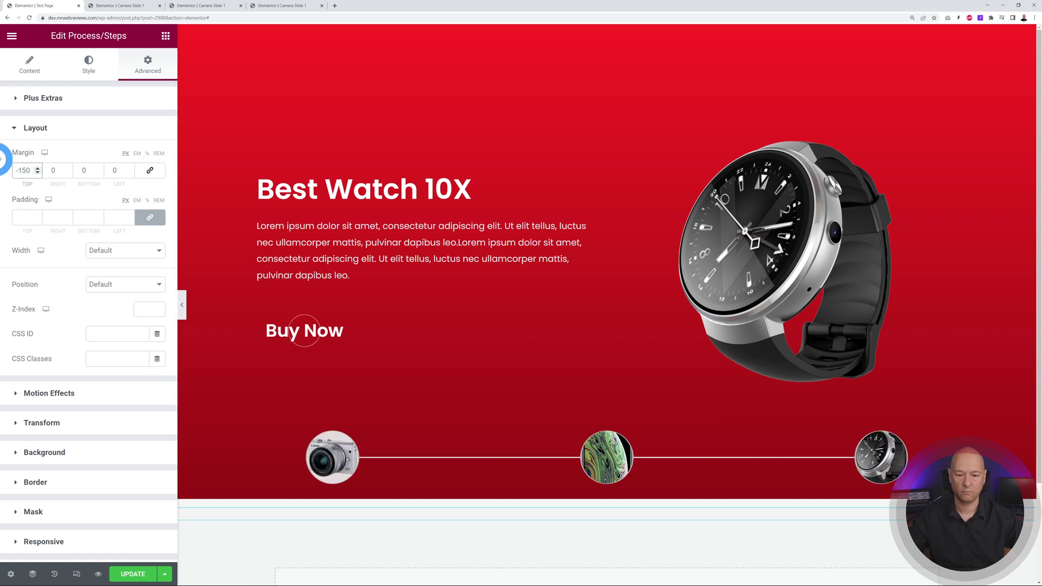
click(38, 168)
click(38, 168)
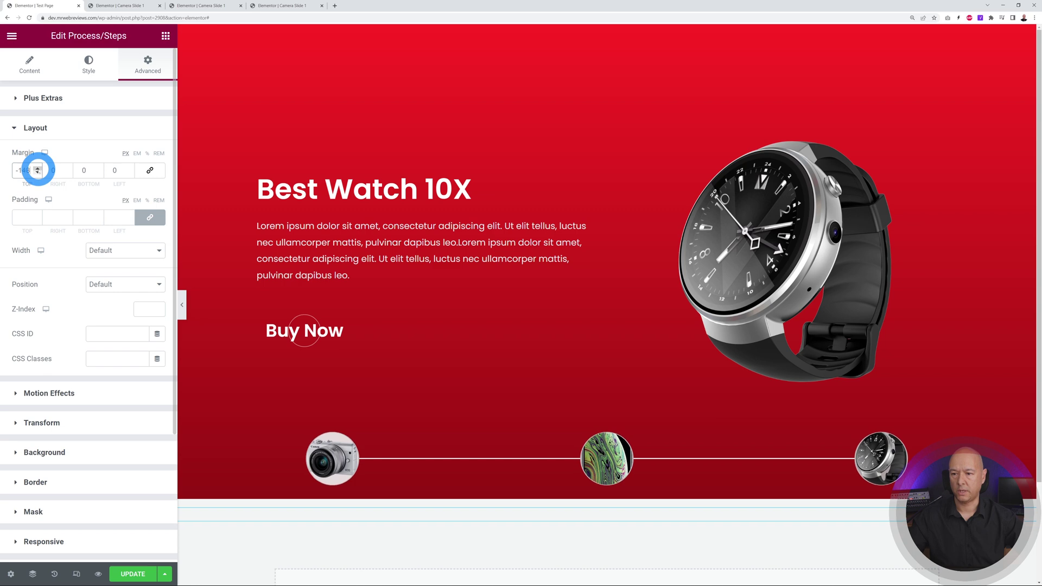
click(38, 173)
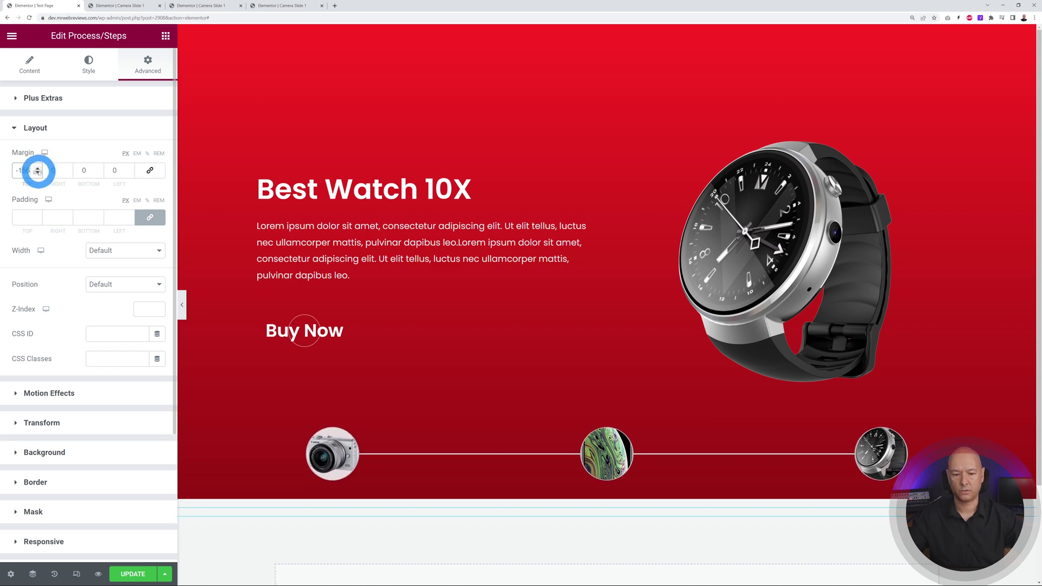
click(38, 173)
click(37, 172)
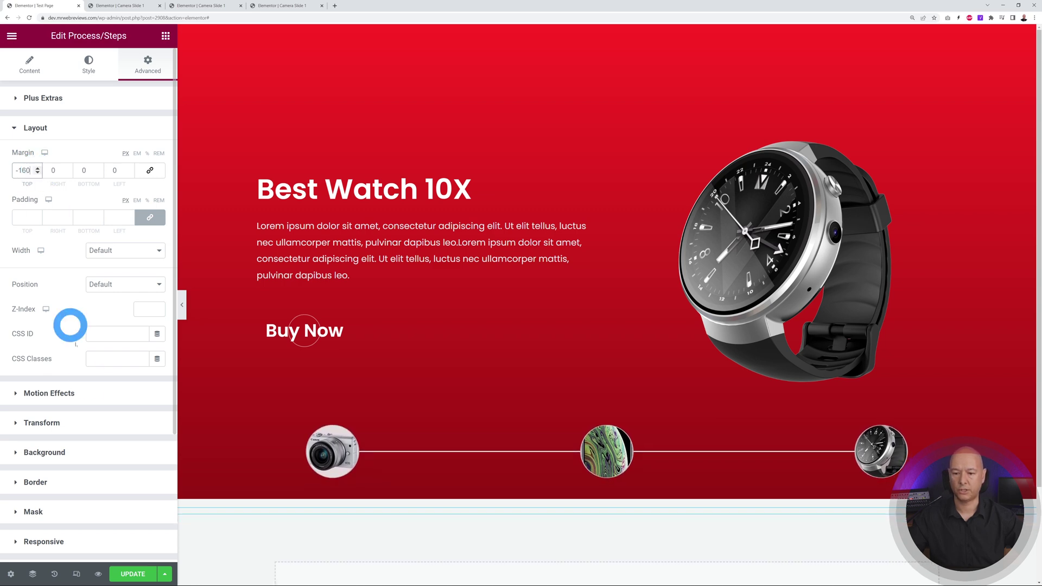
Test the camera, mobile and watch slides by clicking their thumbnails
click(341, 453)
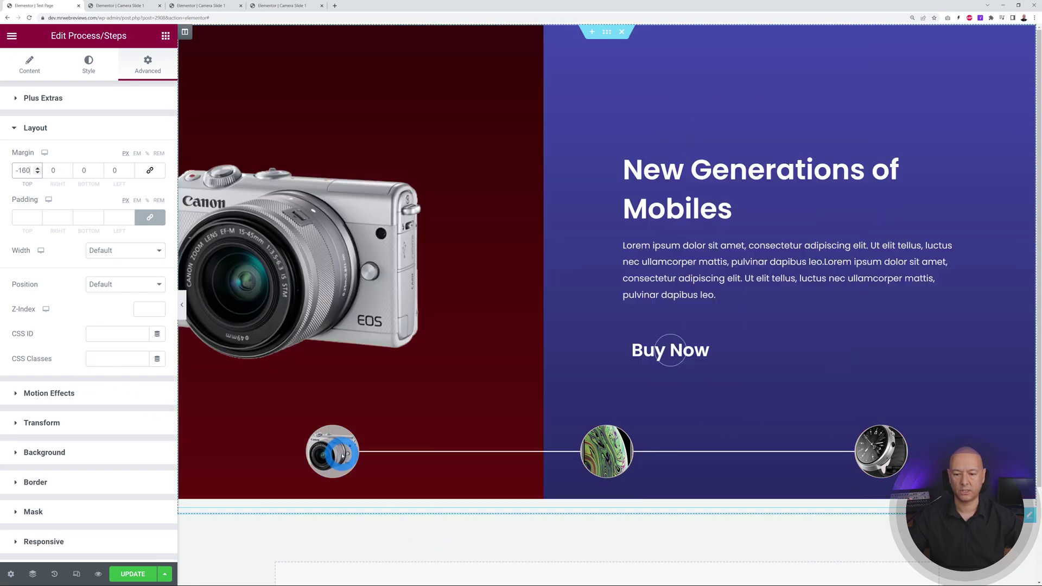
click(605, 454)
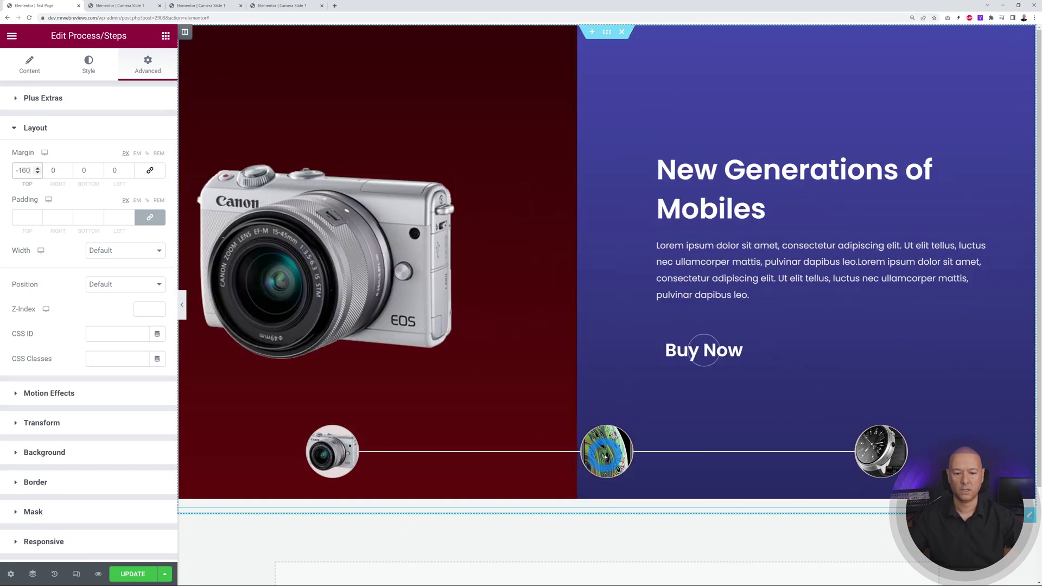
click(880, 451)
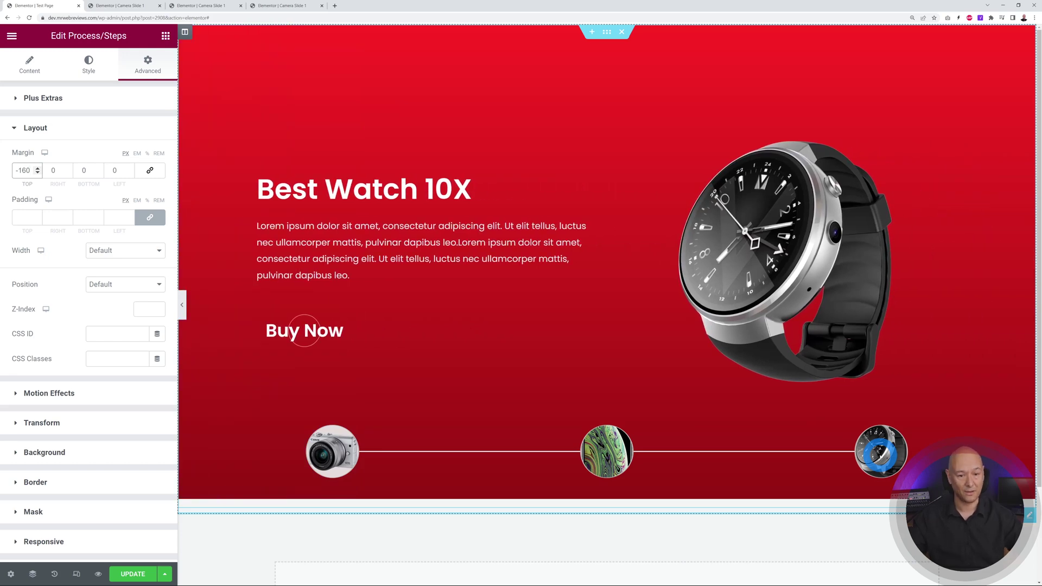
click(331, 453)
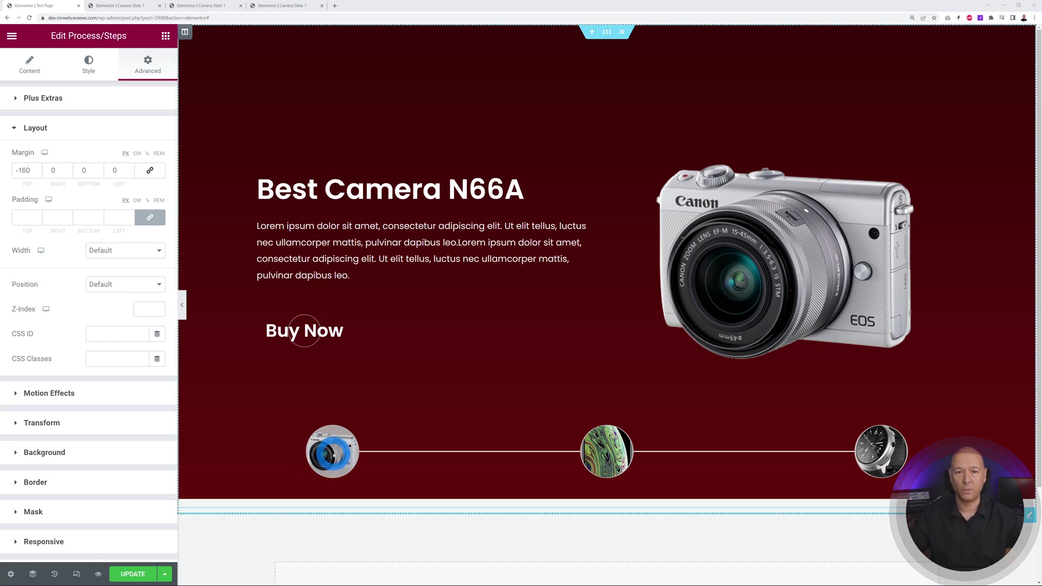
Enable Special Background on the step thumbnails, then hover them to confirm slides still switch
click(18, 63)
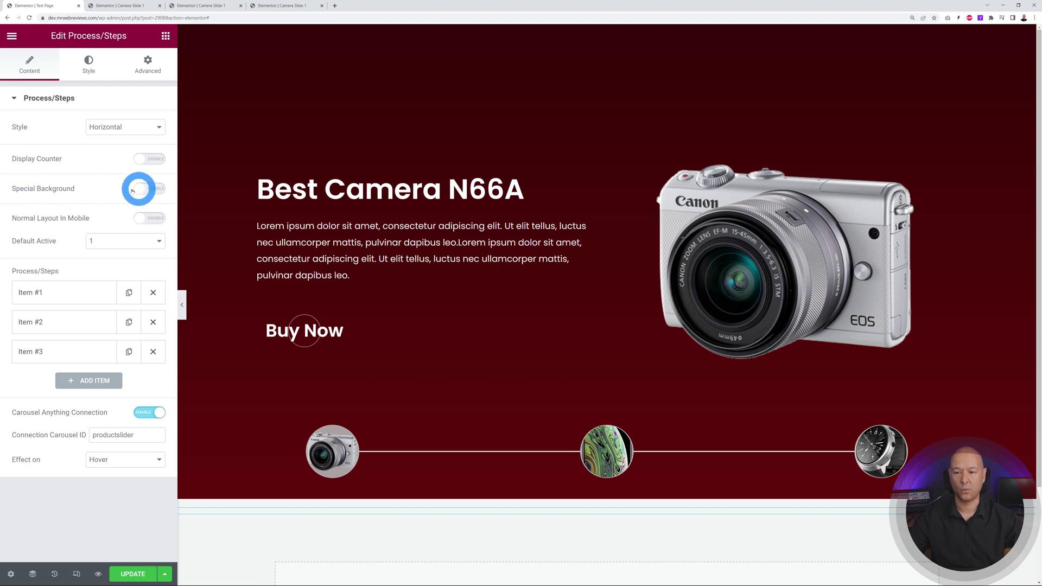
click(136, 189)
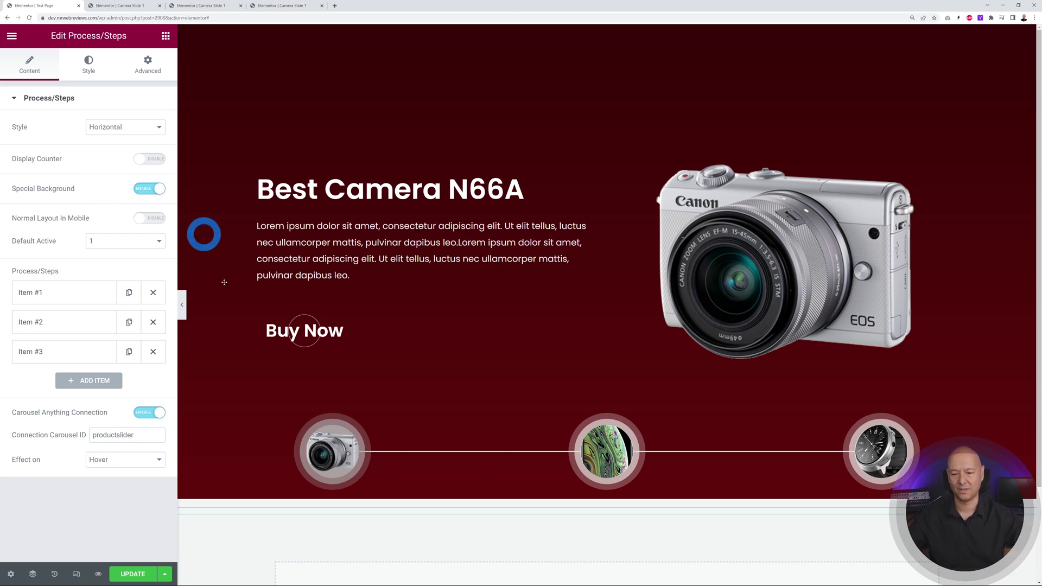
mouse_move(586, 464)
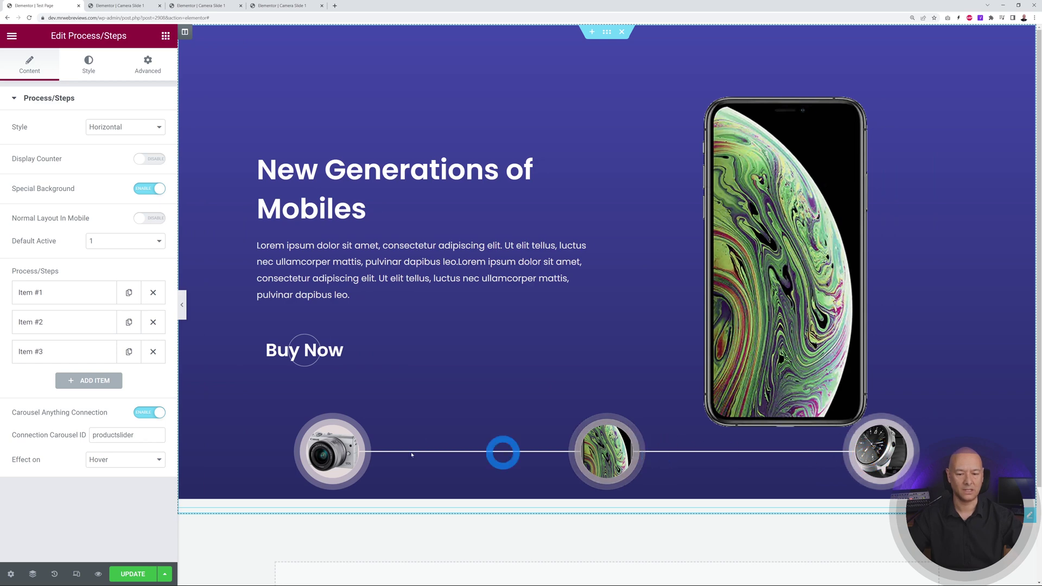
mouse_move(333, 453)
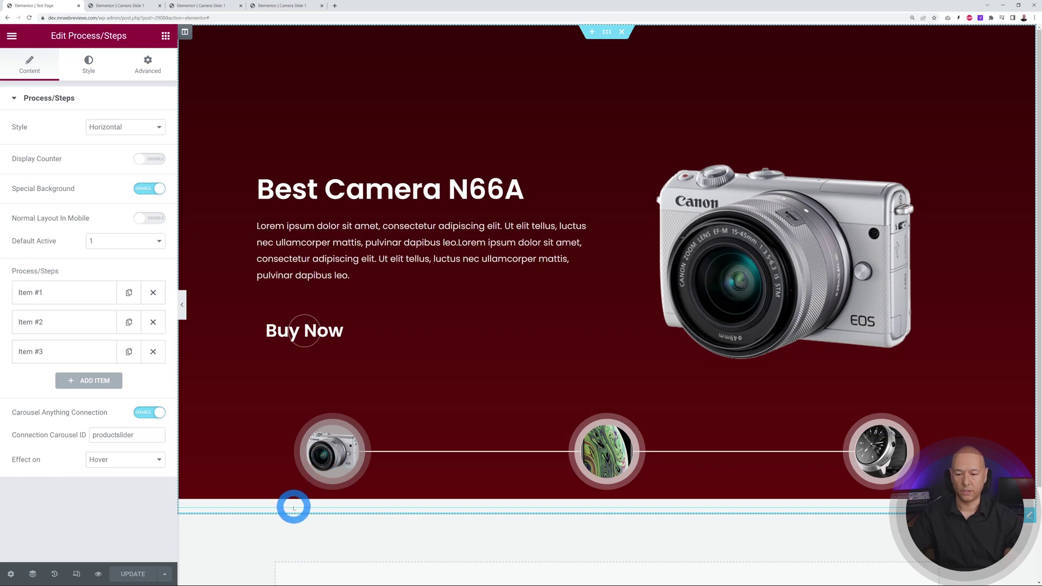
Delete the Process/Steps widget and drag a Tabs/Tours widget below the carousel
right_click(294, 508)
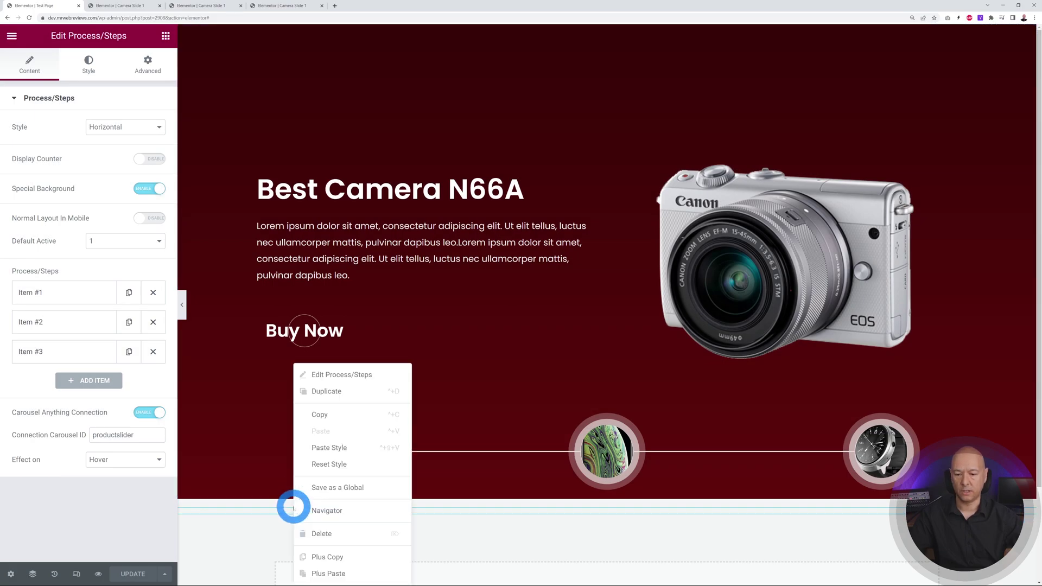
click(328, 536)
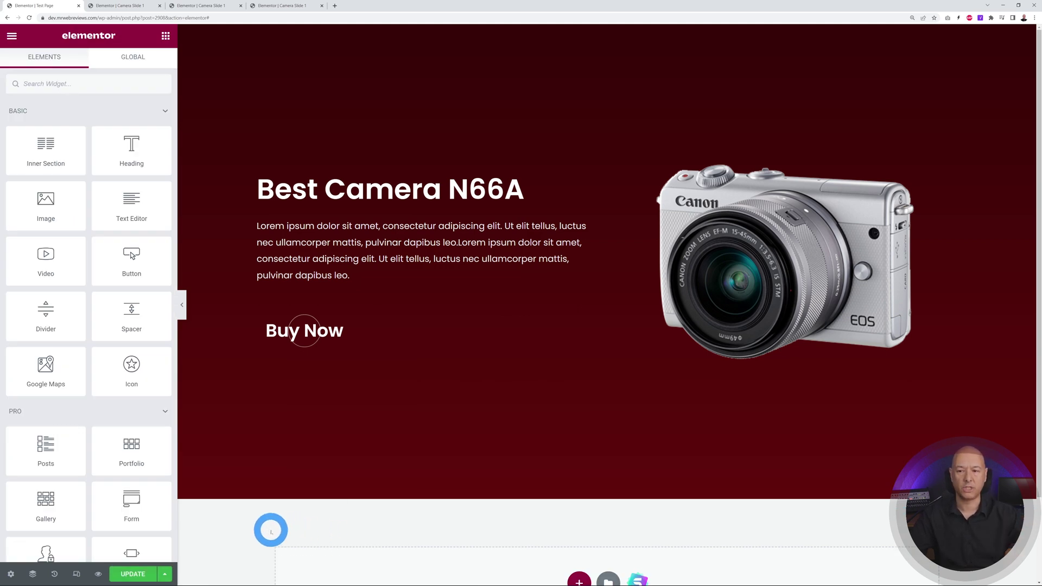
click(78, 85)
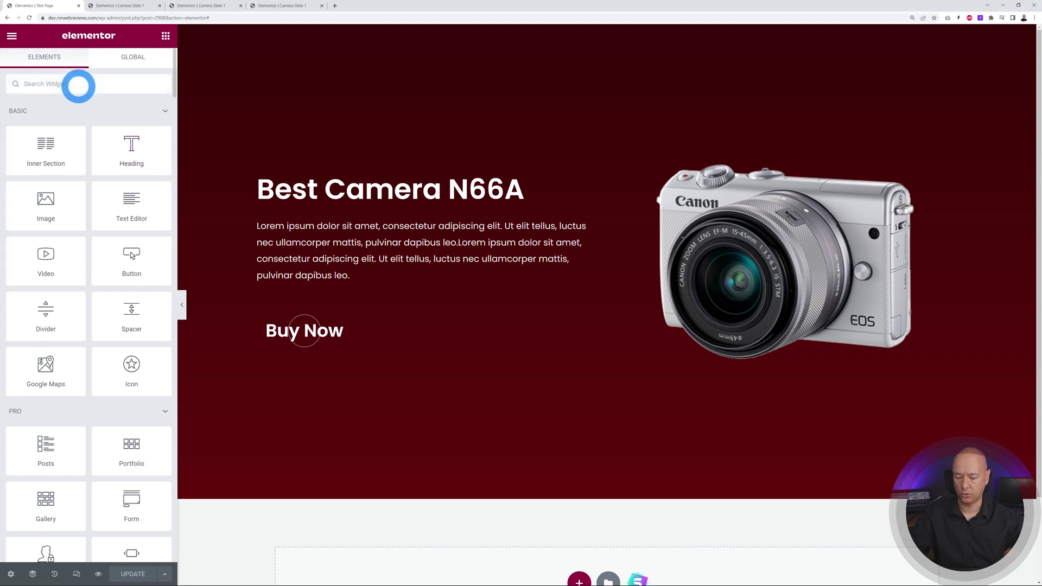
text(Tabs)
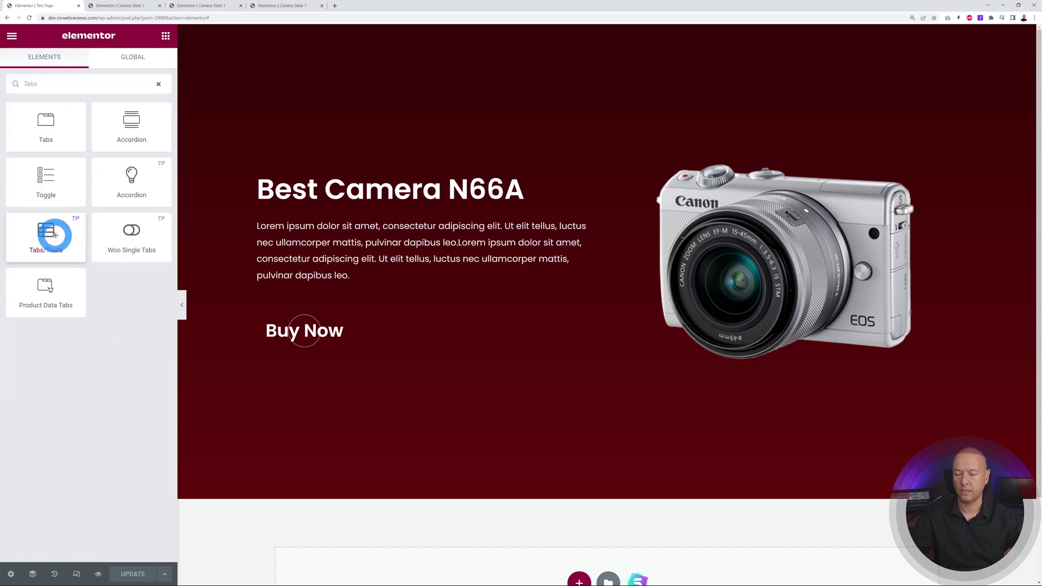
drag(46, 231, 537, 483)
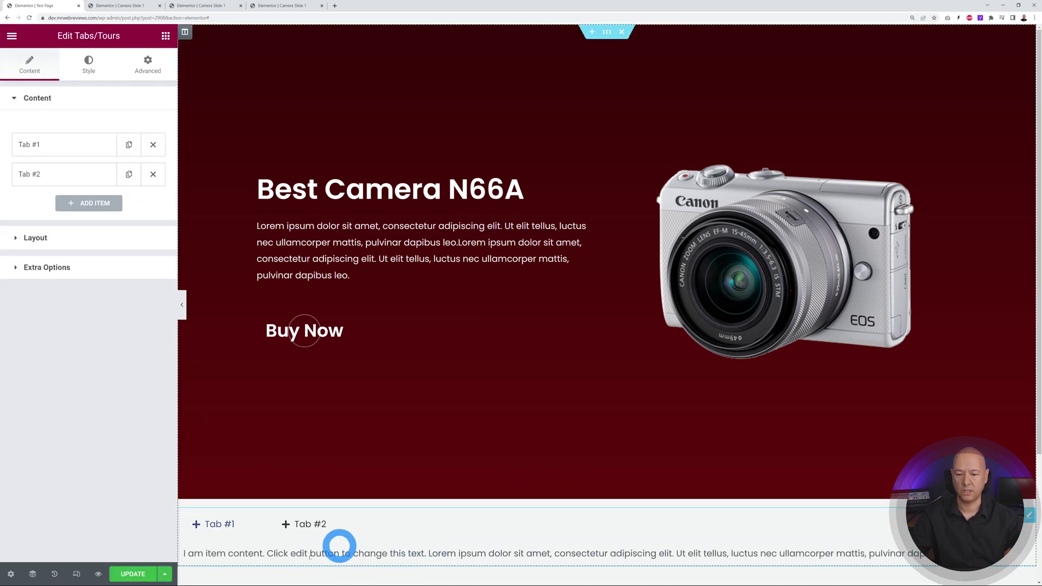
Rename the first tab to Camera and delete its placeholder paragraph
scroll(293, 488, down, 3)
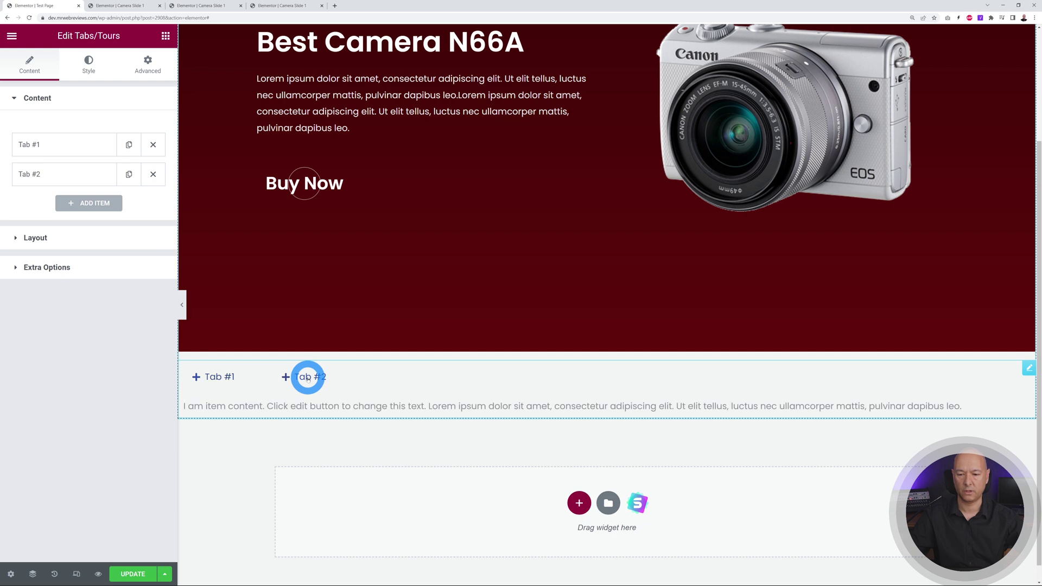
click(220, 377)
click(304, 379)
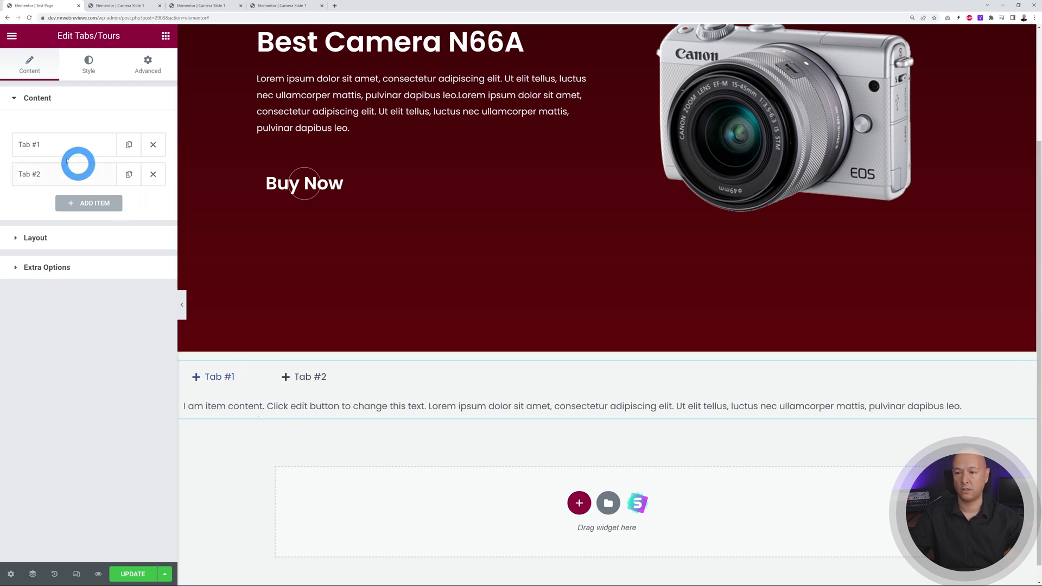
click(53, 145)
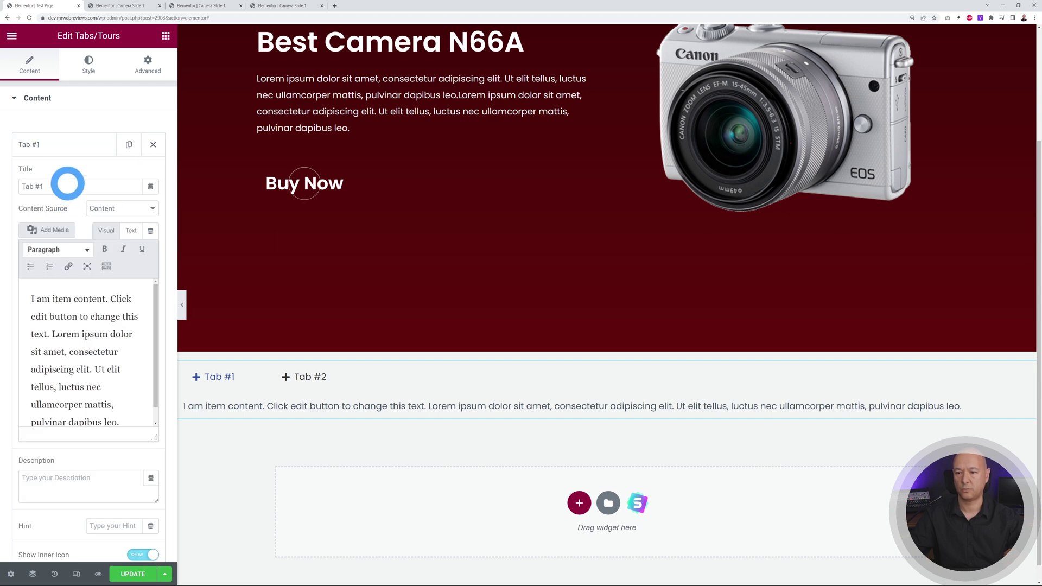
drag(68, 184, 2, 184)
text(Came)
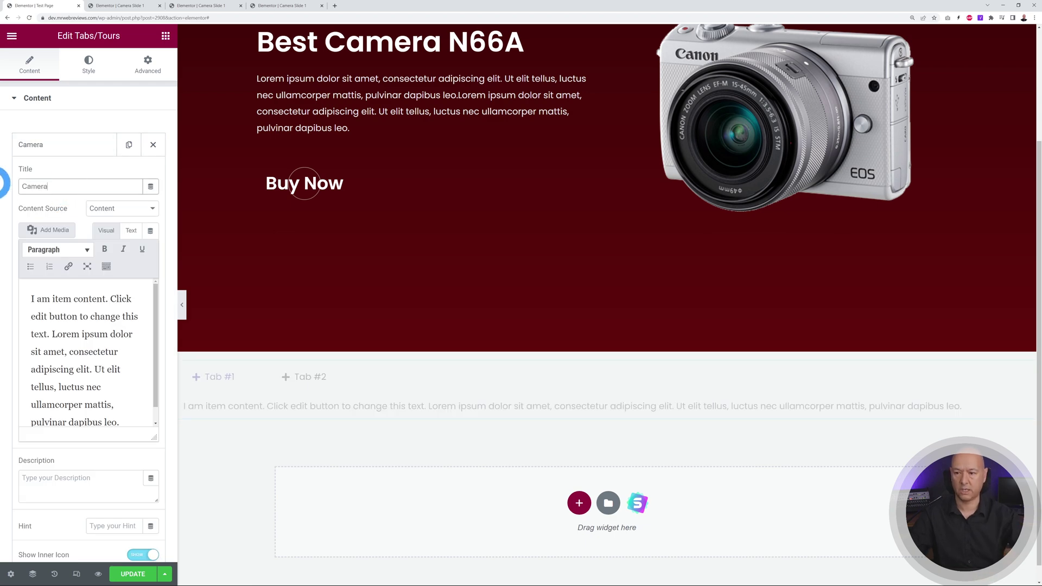
text(ra)
triple_click(63, 367)
key(BackSpace)
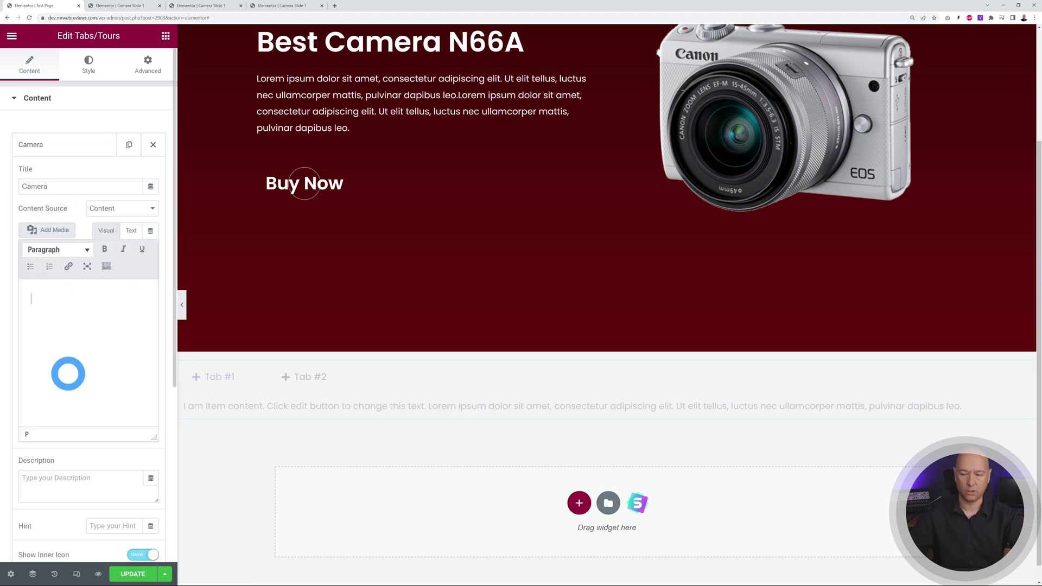
click(30, 142)
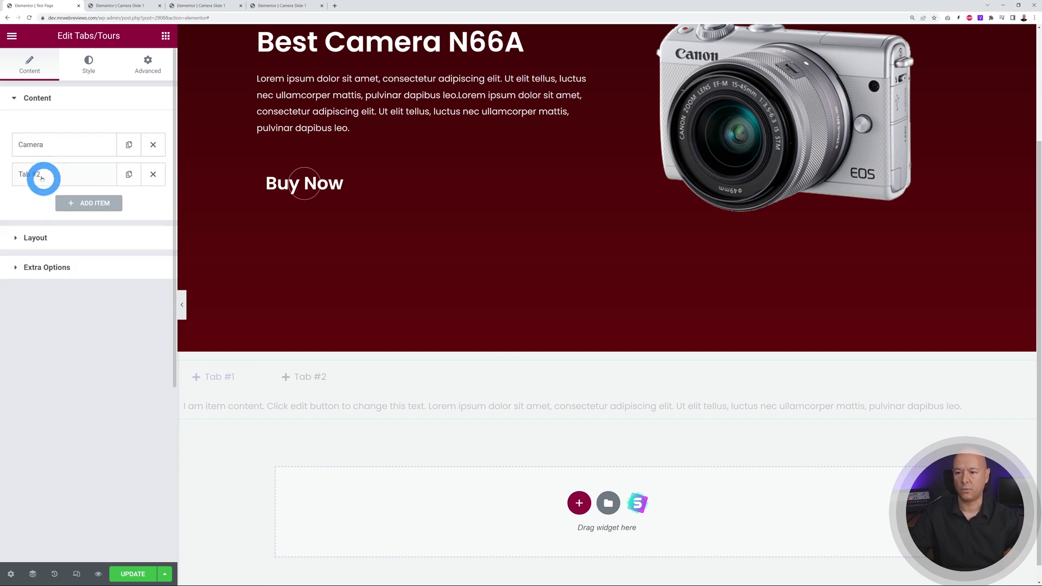
Retitle Tab #2 to Mobile and clear its placeholder text
click(44, 174)
triple_click(56, 212)
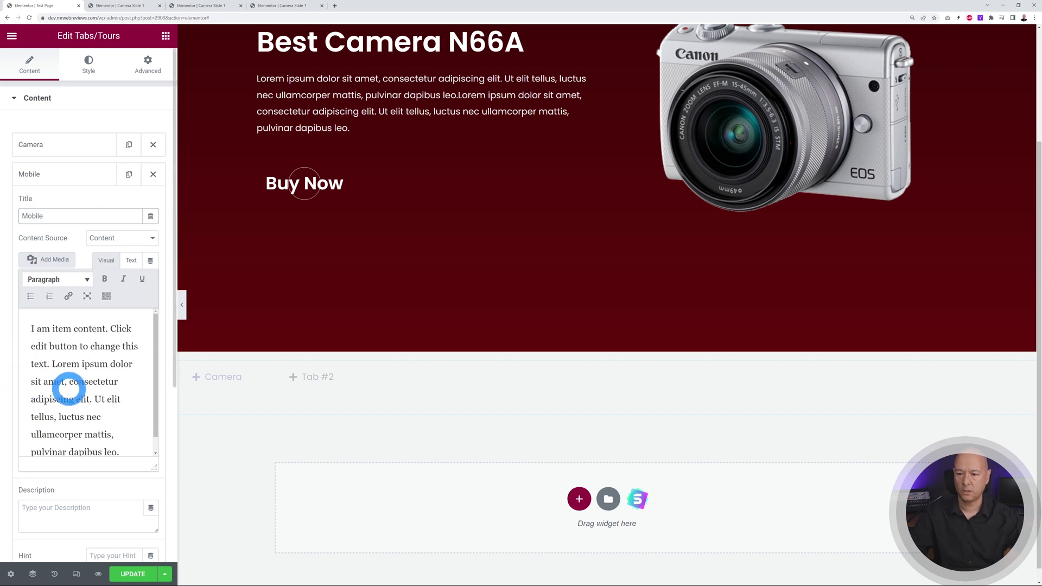
triple_click(76, 389)
key(BackSpace)
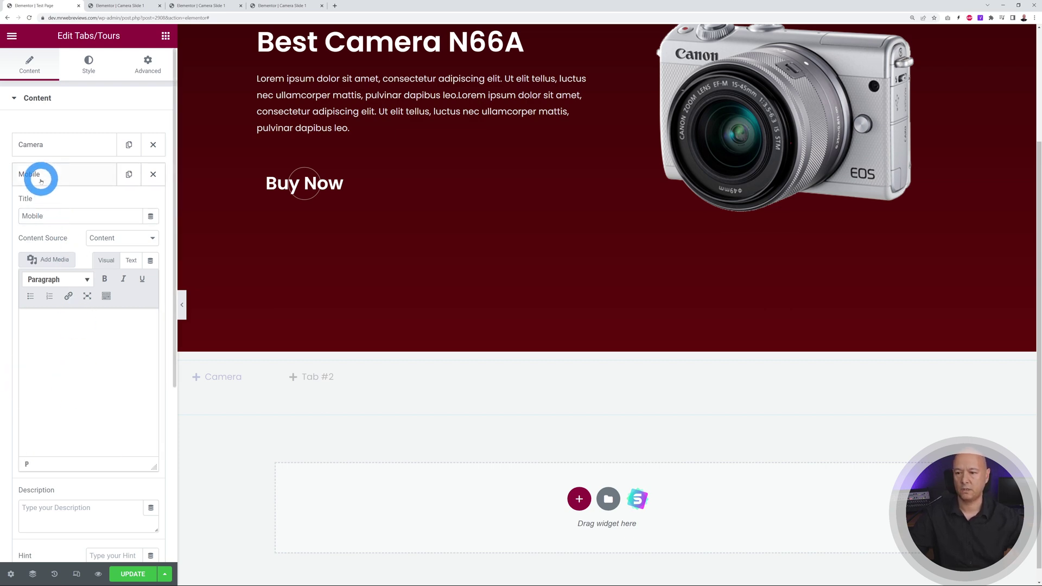
click(37, 176)
Add a third tab titled Watch and remove its placeholder content
click(78, 203)
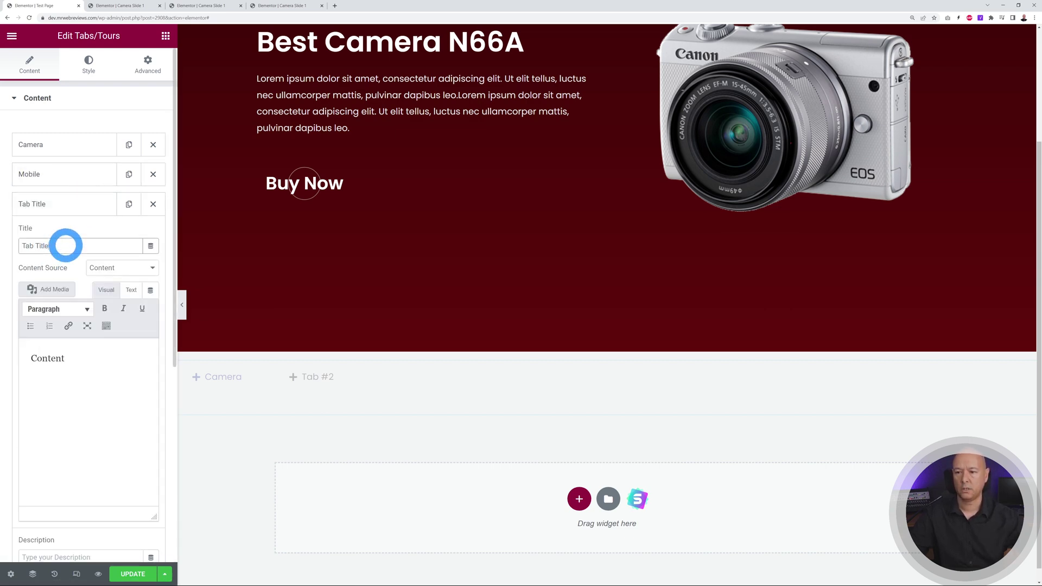
text(Watch)
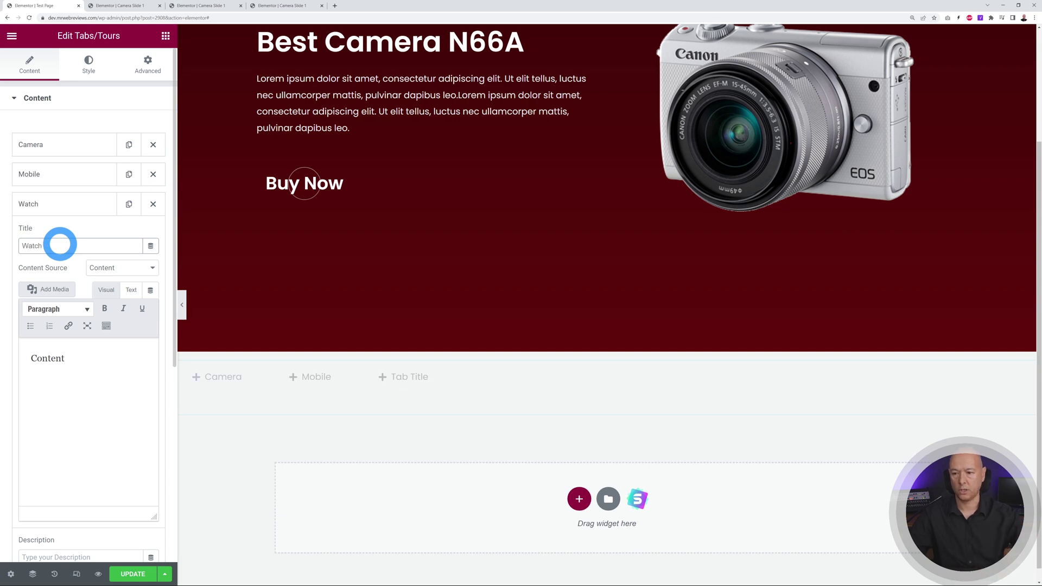
double_click(60, 360)
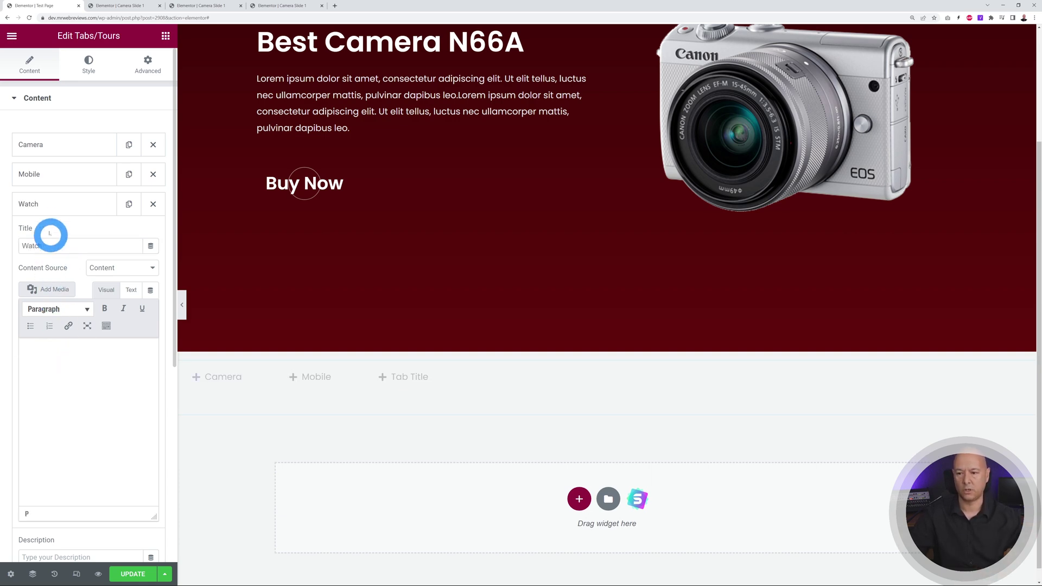
click(37, 205)
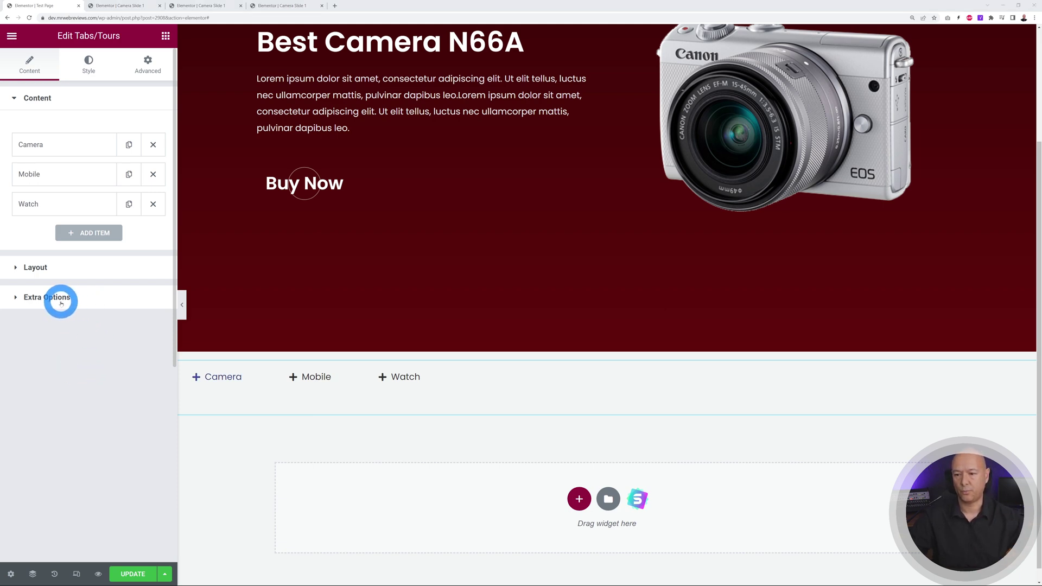
Enter productslider as the Carousel Connection ID, then test the Mobile, Watch and Camera tabs
click(61, 302)
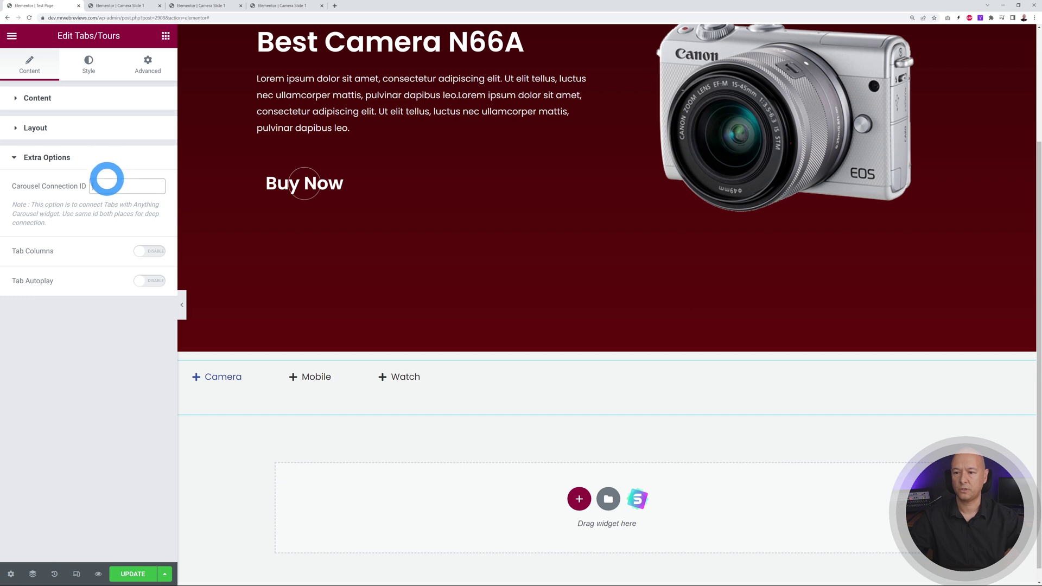
text(productslider)
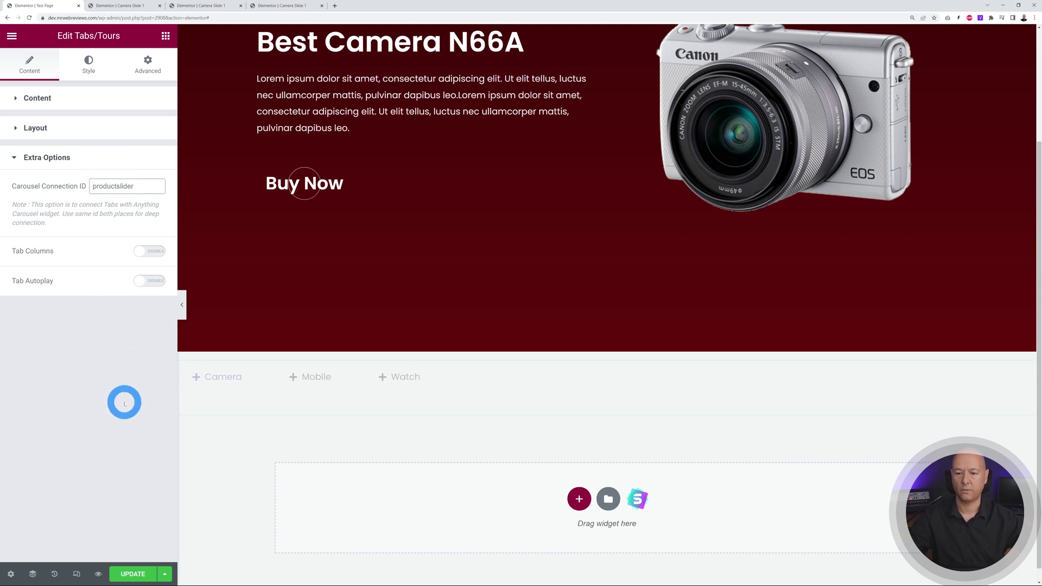
click(309, 377)
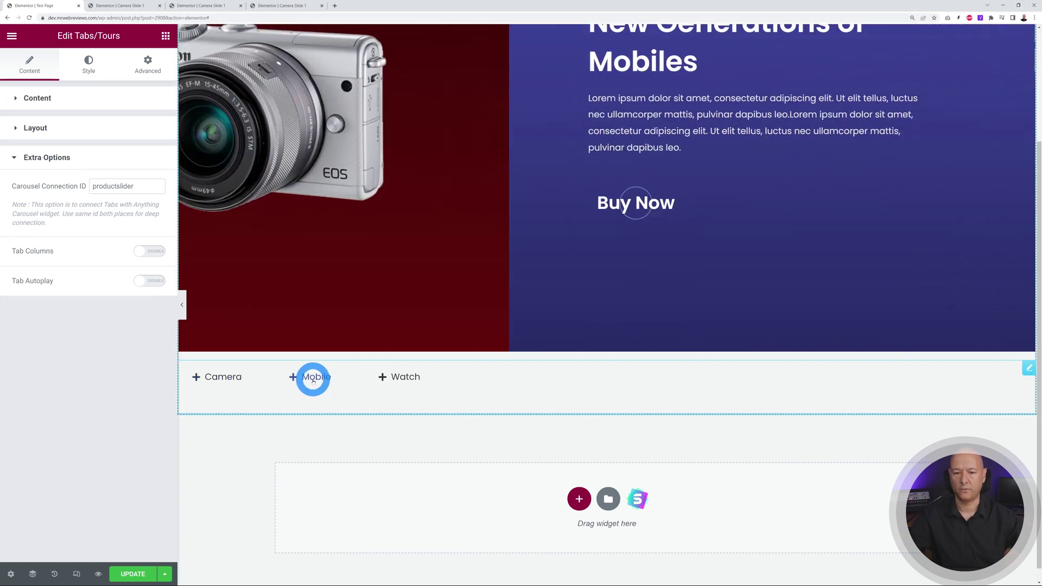
click(384, 380)
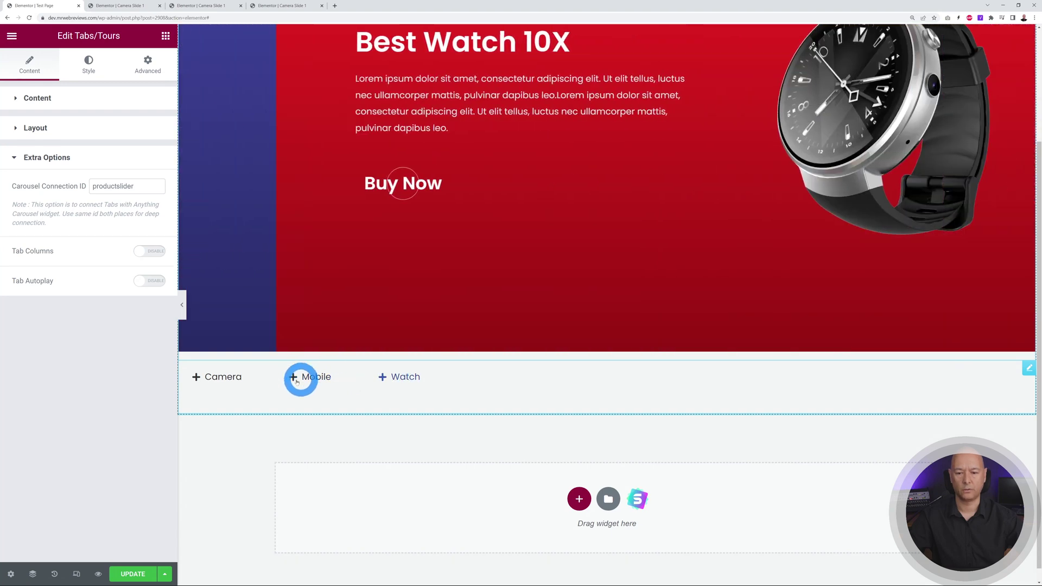
click(228, 380)
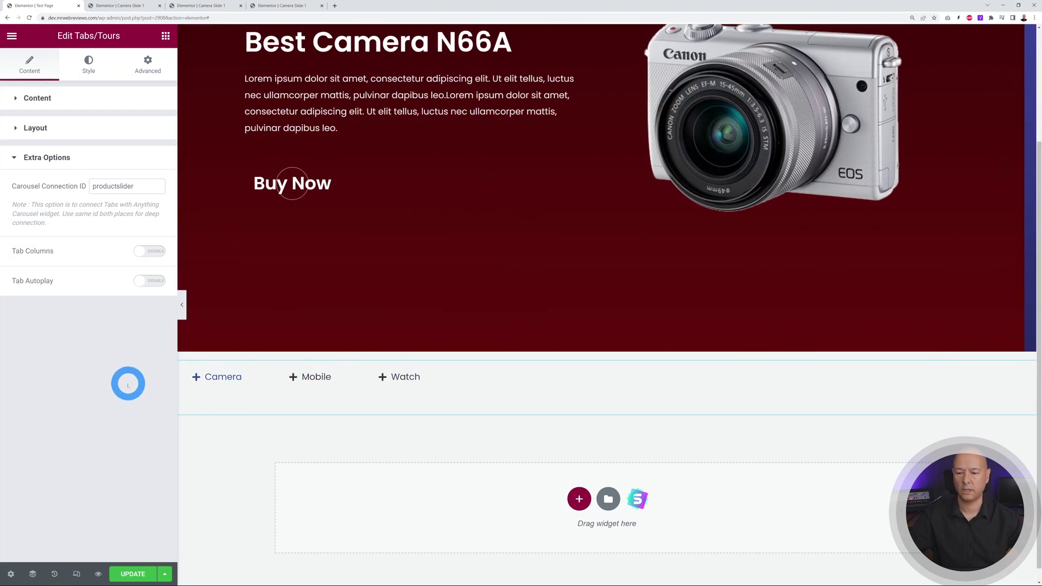
scroll(576, 451, up, 3)
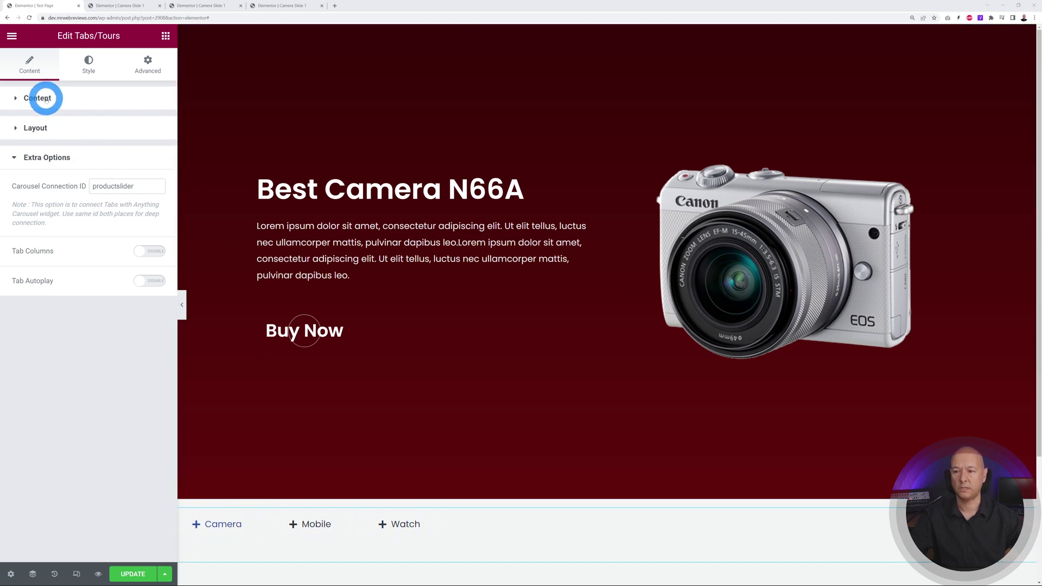
Give the Camera tab the camera icon from the Icon Library
click(38, 99)
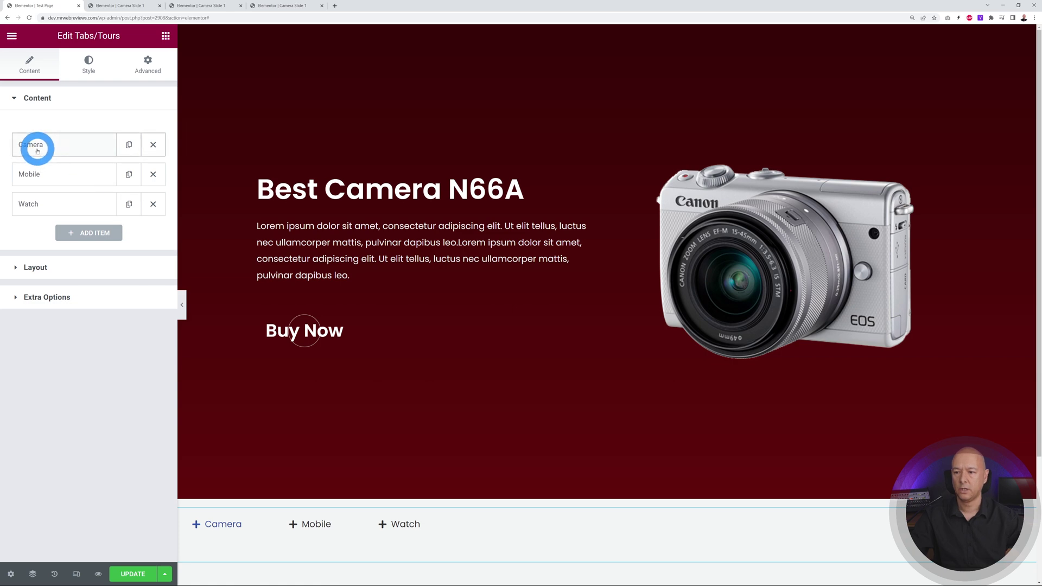
click(37, 144)
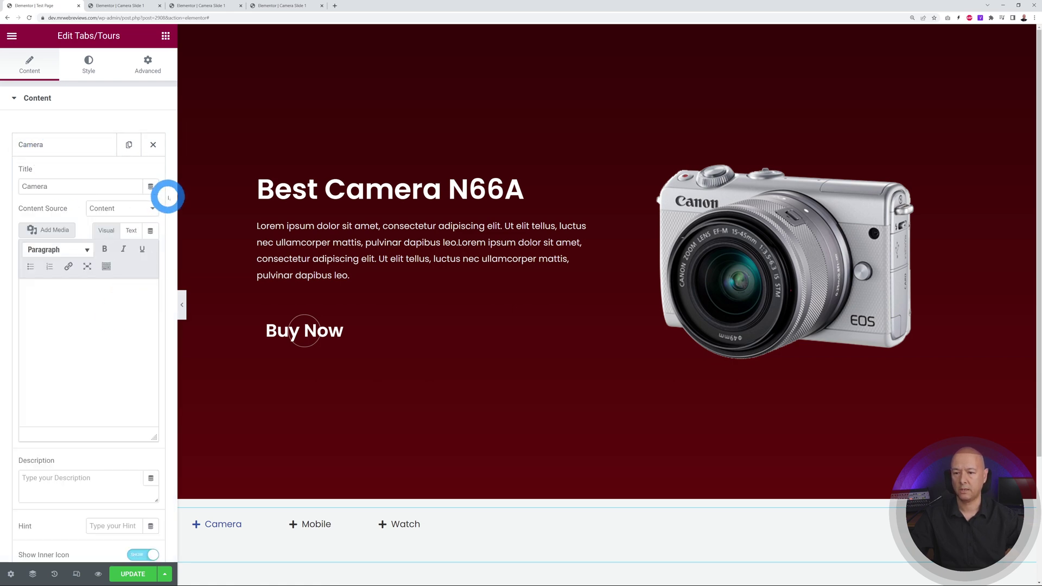
scroll(165, 197, down, 4)
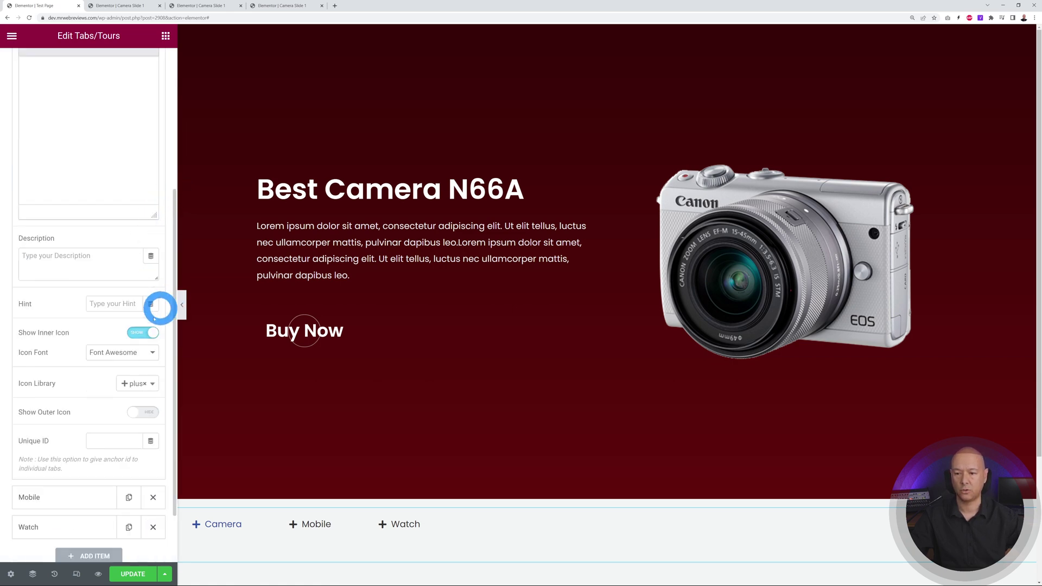
click(153, 385)
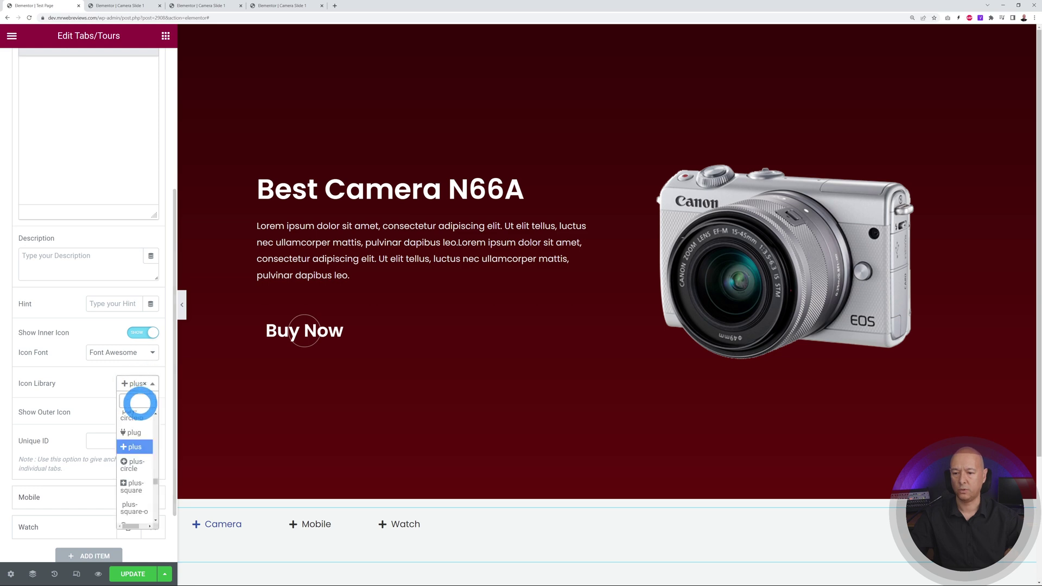
text(came)
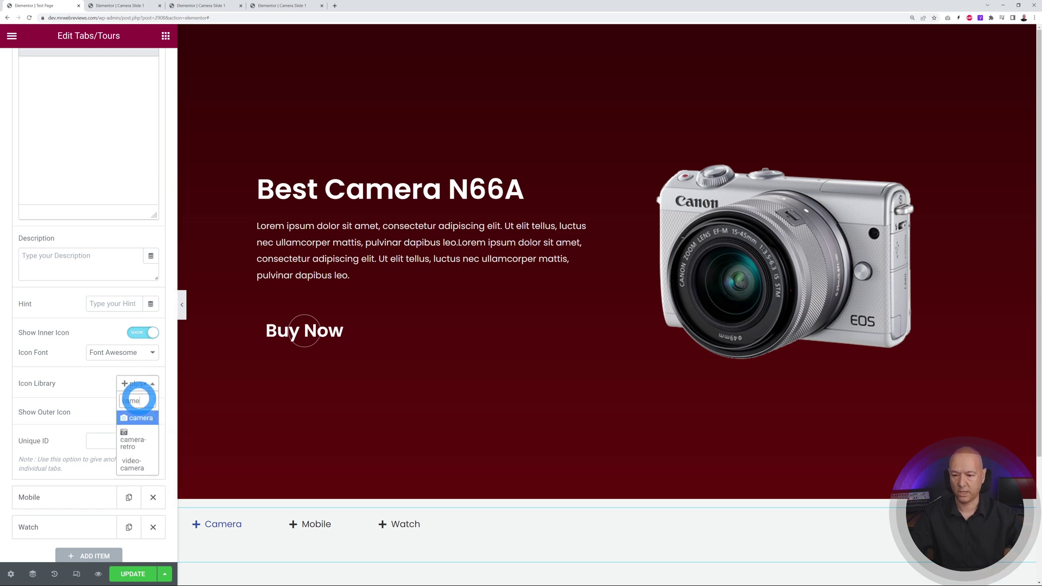
click(140, 421)
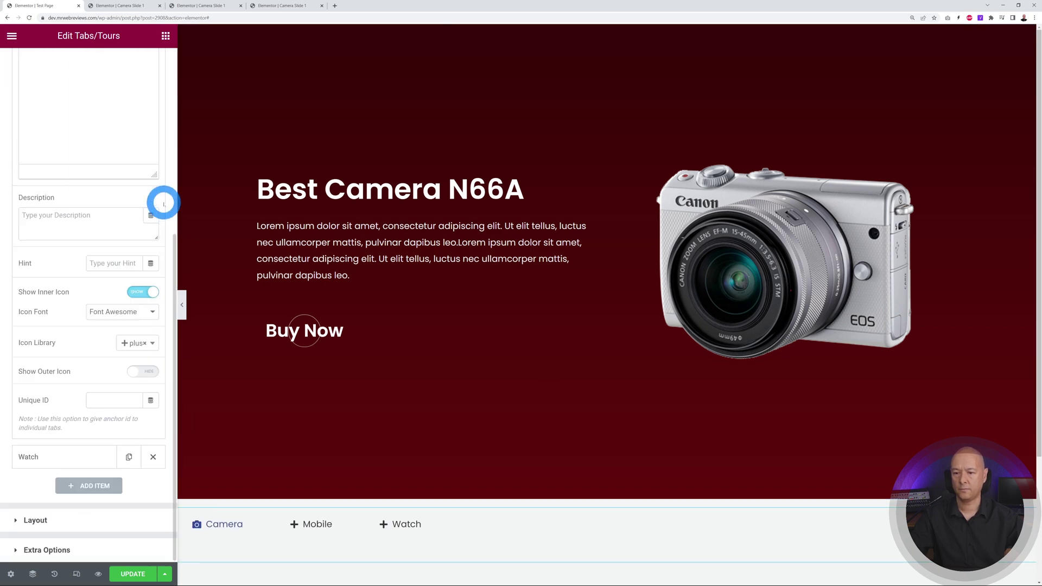
Set the Watch tab's icon to clock-o and the Mobile tab's to a mobile icon
click(142, 457)
click(123, 376)
click(82, 398)
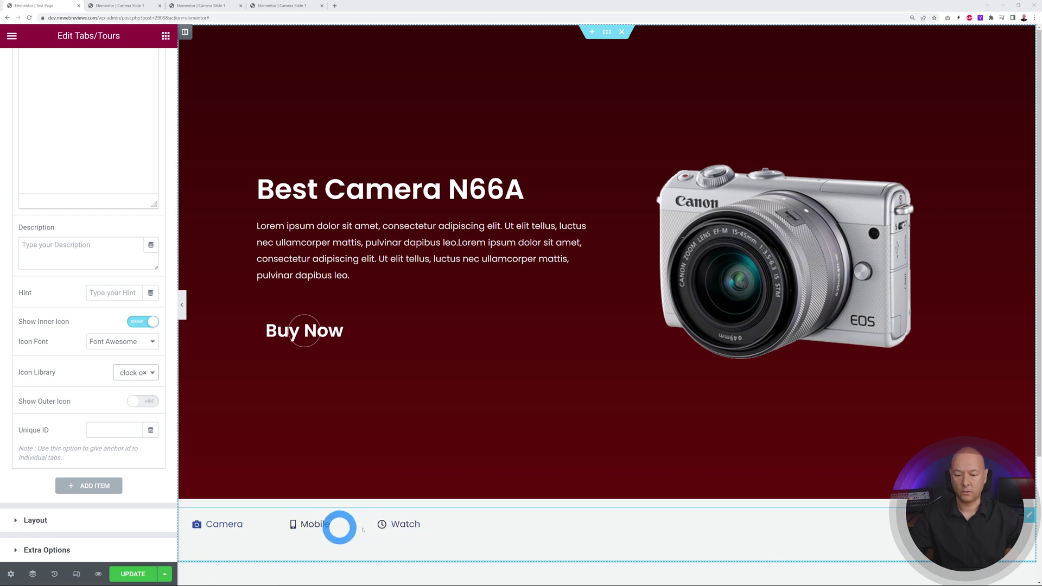
click(48, 521)
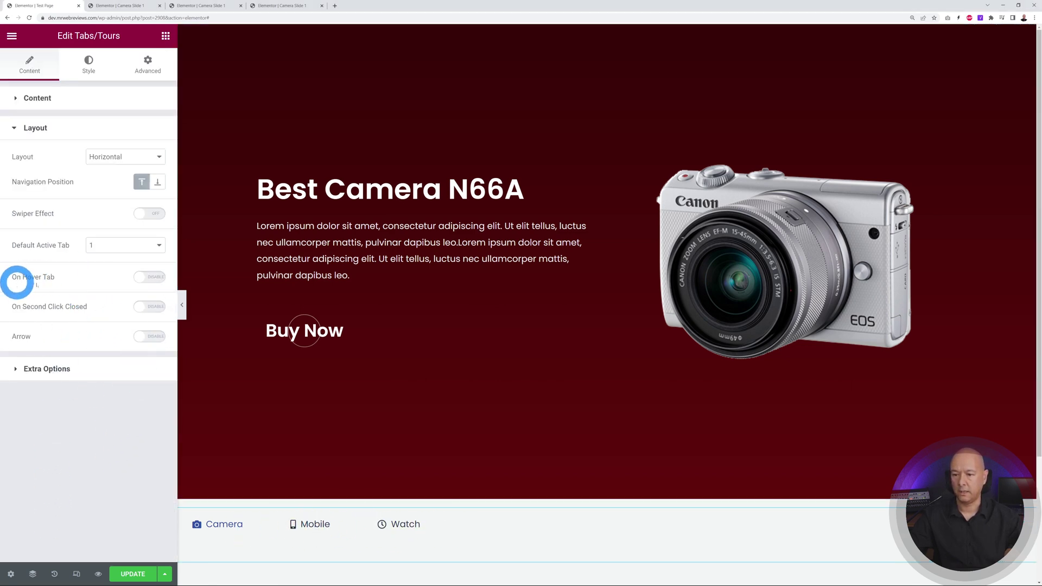
Turn on On Hover Tab with Horizontal layout, then hover the tabs to test slide switching
click(152, 279)
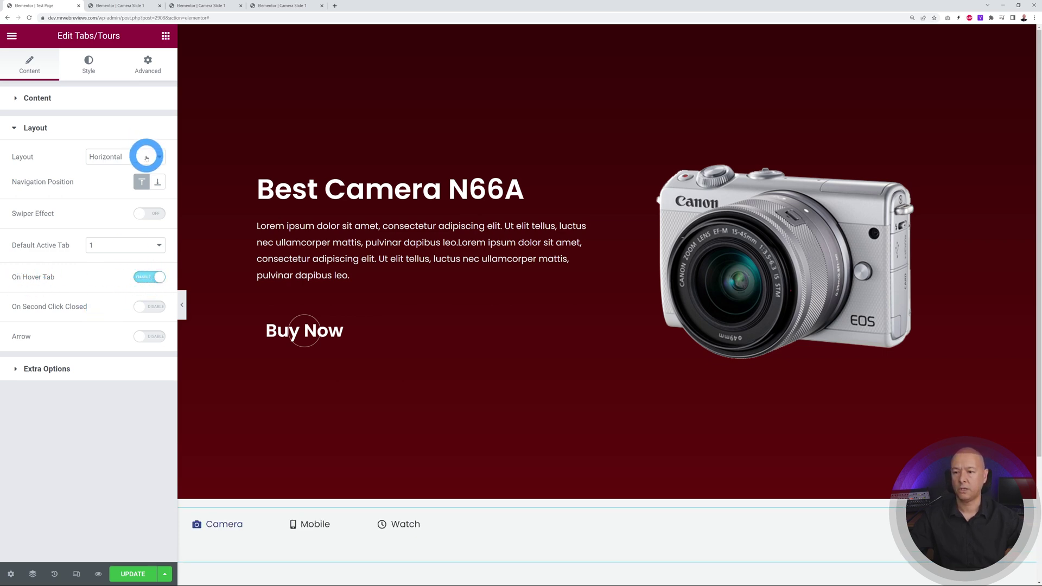
click(143, 156)
click(127, 170)
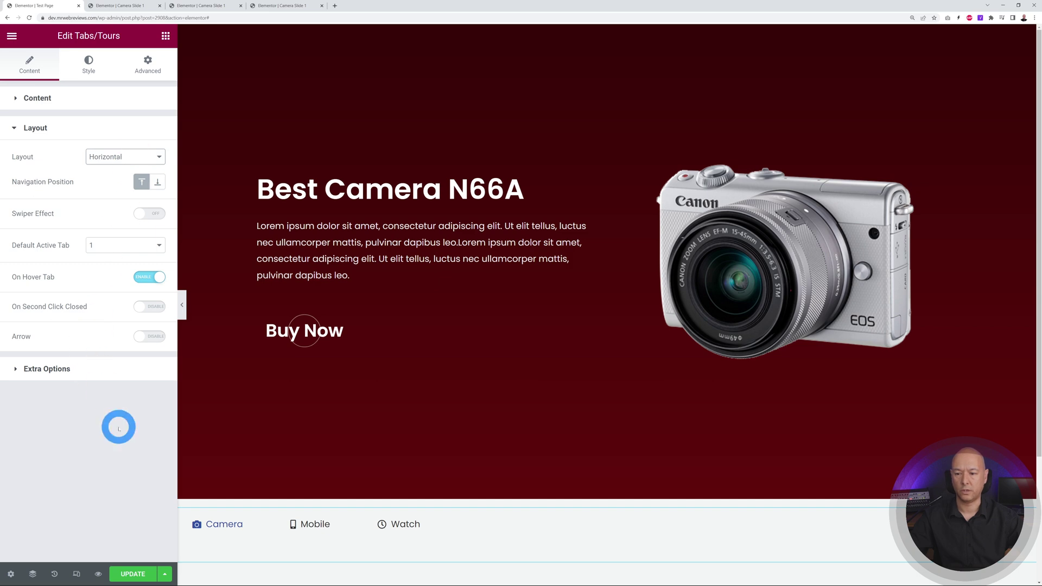
mouse_move(316, 523)
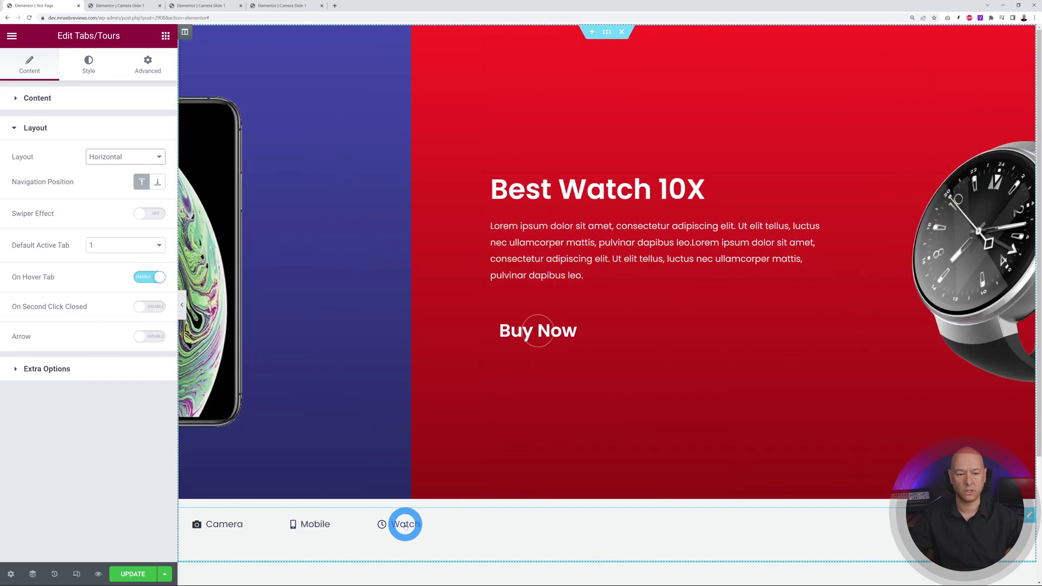
mouse_move(228, 524)
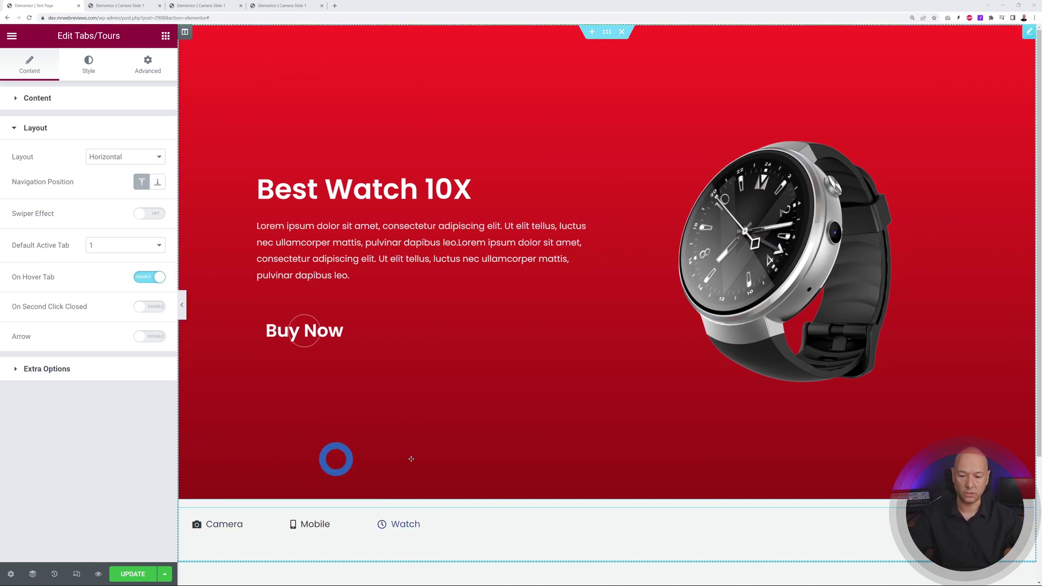
Unlink the tabs widget's margin and set its top margin to -90
click(148, 64)
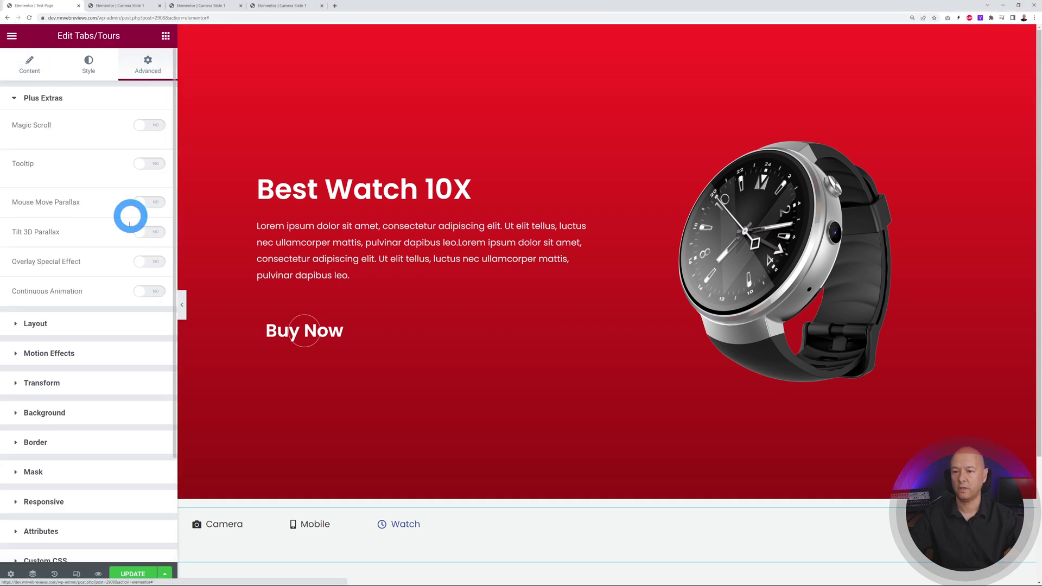
click(44, 323)
click(150, 170)
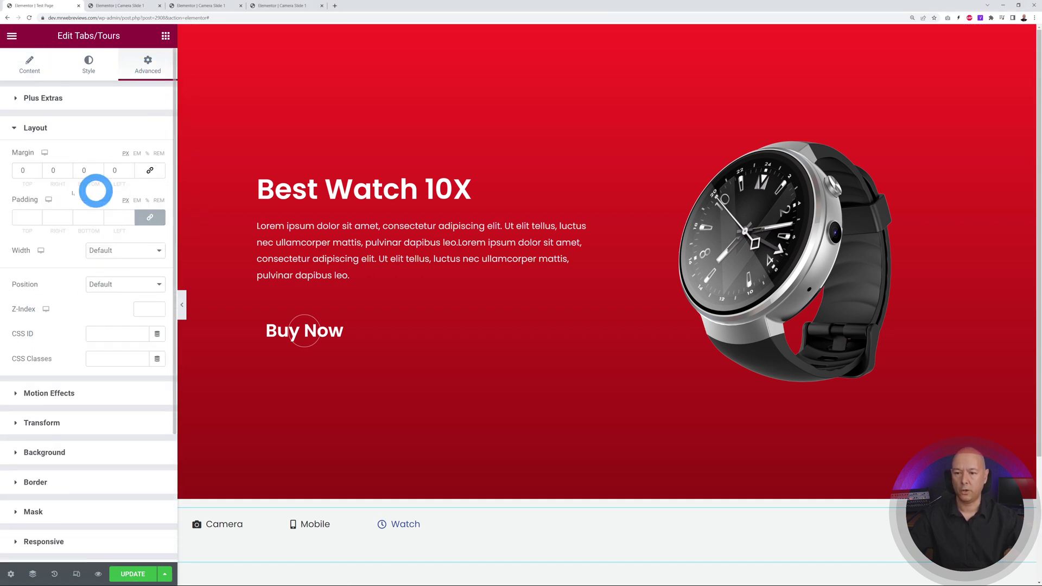
click(23, 170)
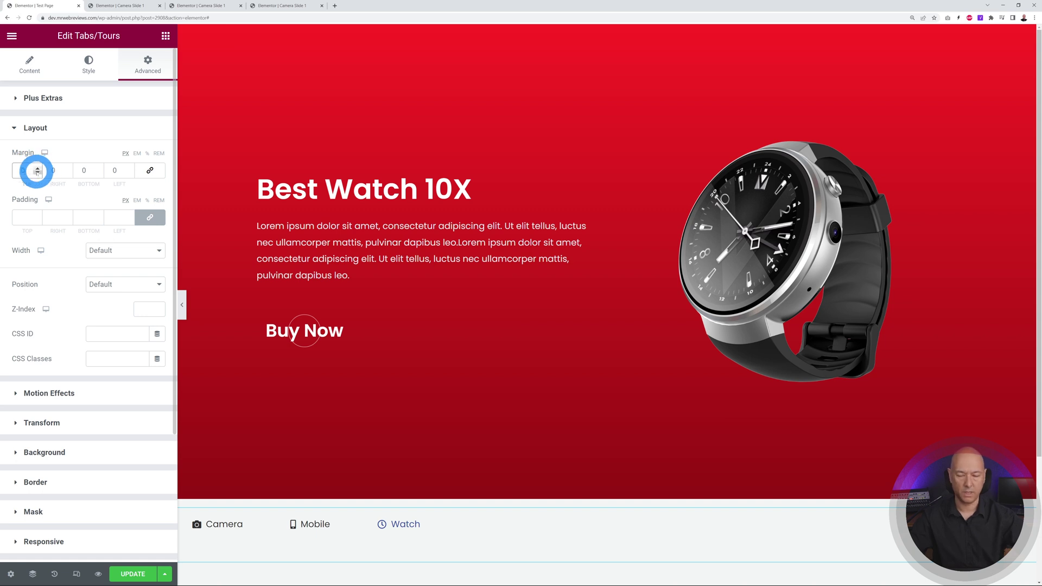
text(85)
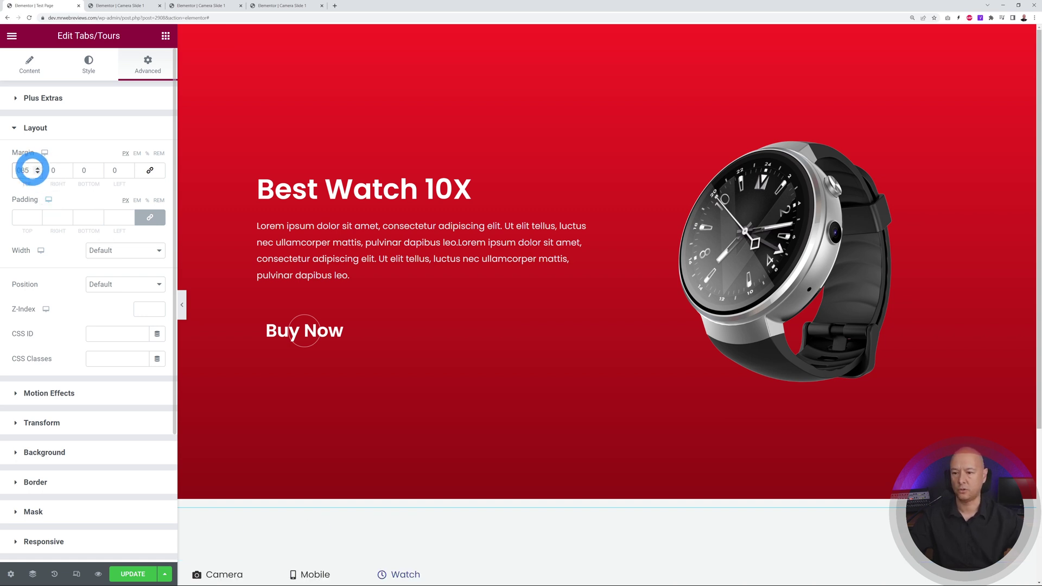
key(BackSpace)
text(-)
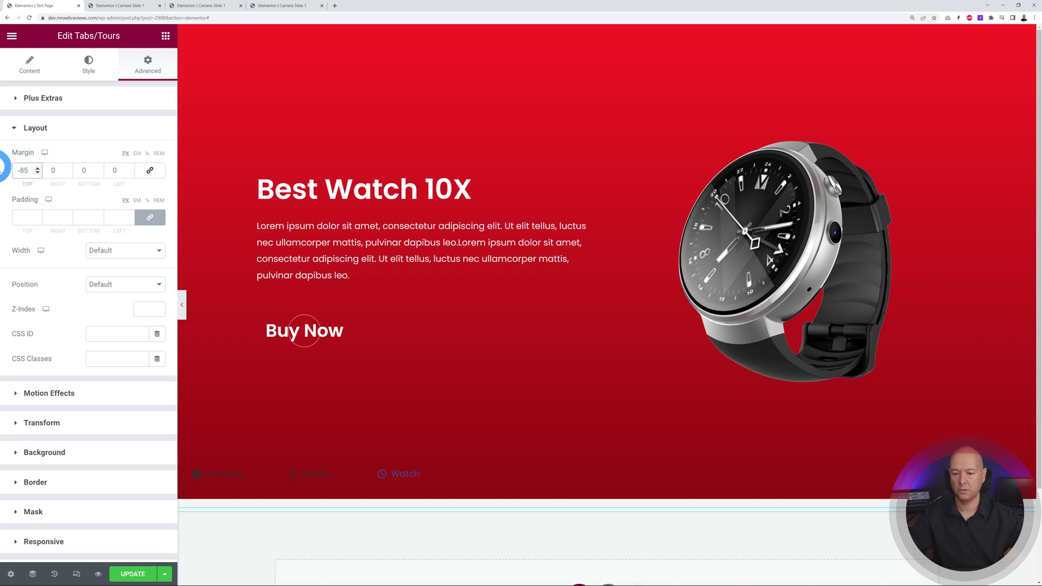
click(37, 171)
click(37, 174)
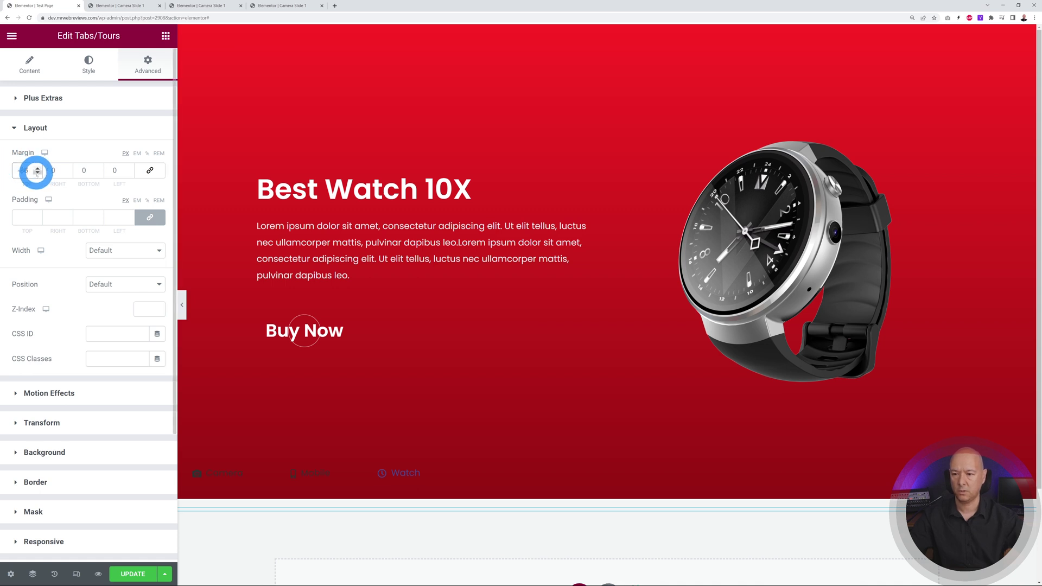
click(37, 174)
click(37, 173)
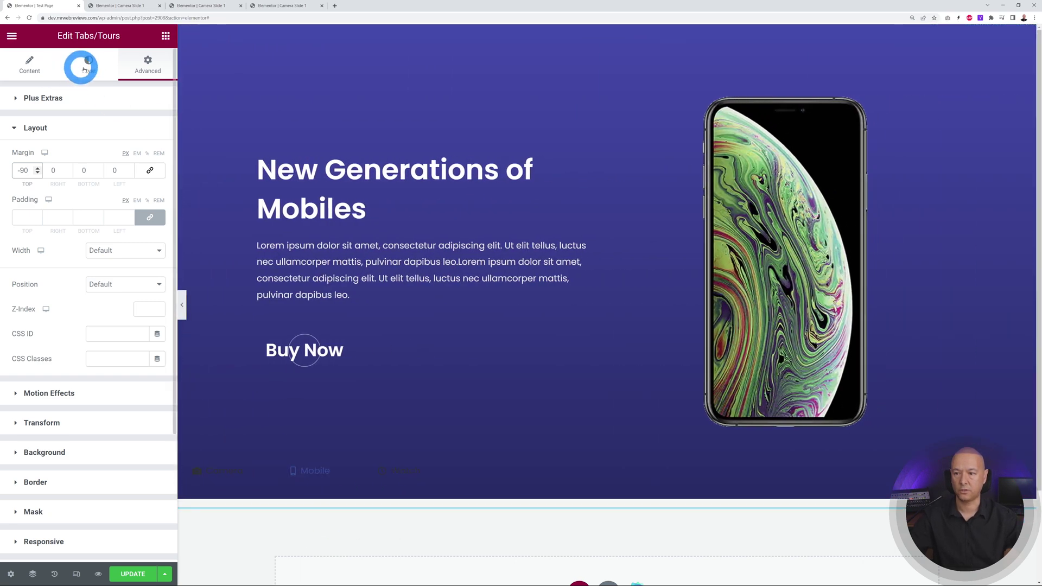
Set the tab icon colour to white
click(87, 64)
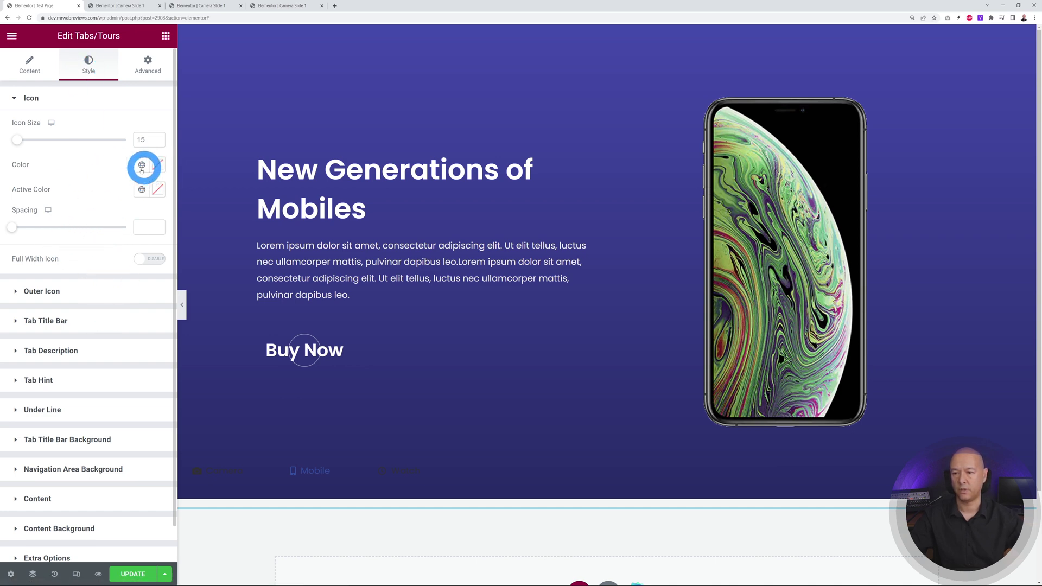
click(158, 167)
drag(100, 230, 9, 199)
click(62, 165)
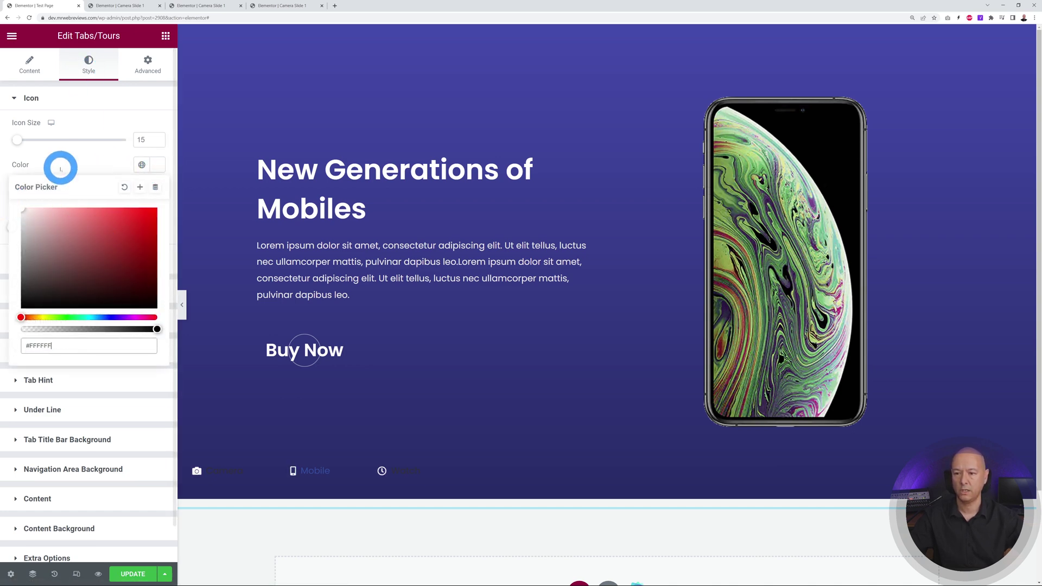
Set the normal tab title colour to white (#FFFFFF) in Tab Title Bar
click(59, 323)
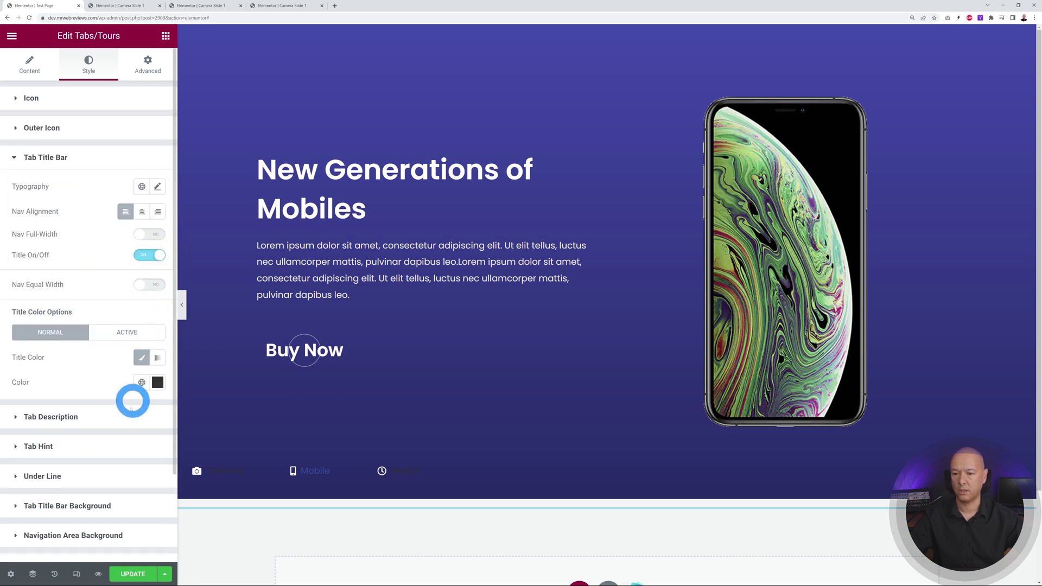
click(157, 382)
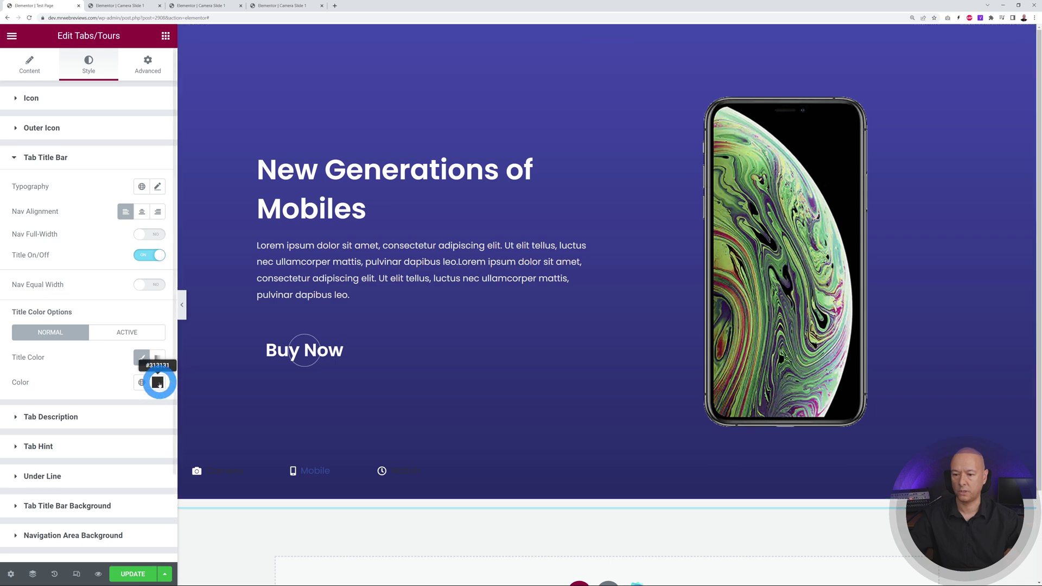
drag(100, 472, 3, 417)
click(67, 366)
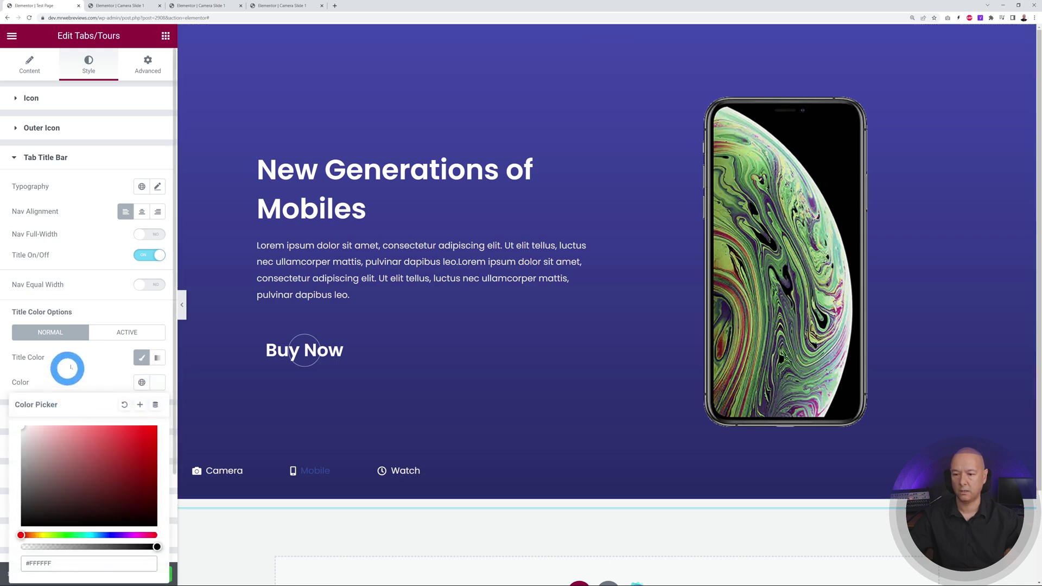
click(131, 333)
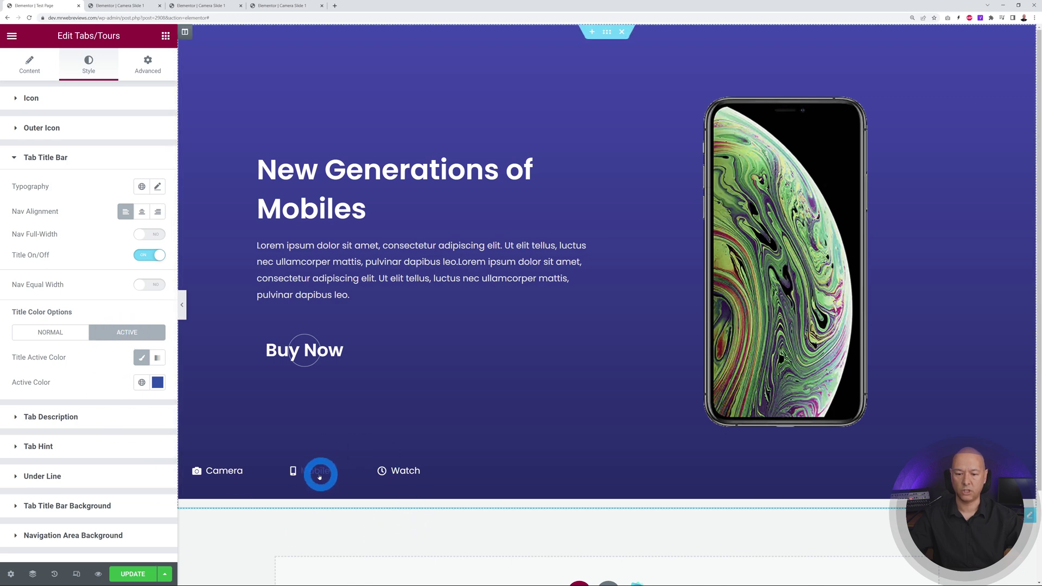
Set the active tab title colour to light green and turn on Nav Full-Width
click(418, 470)
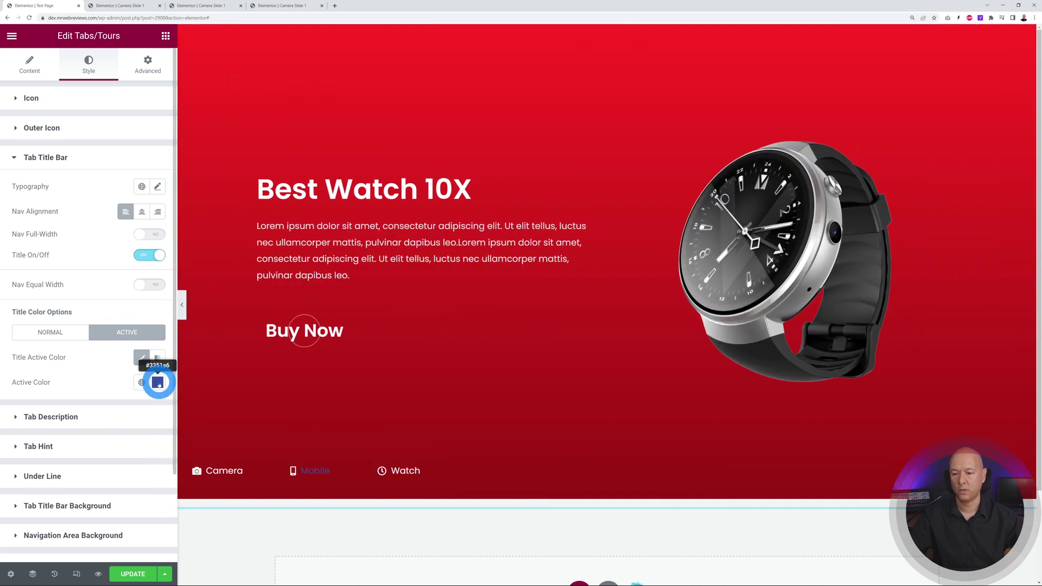
click(158, 382)
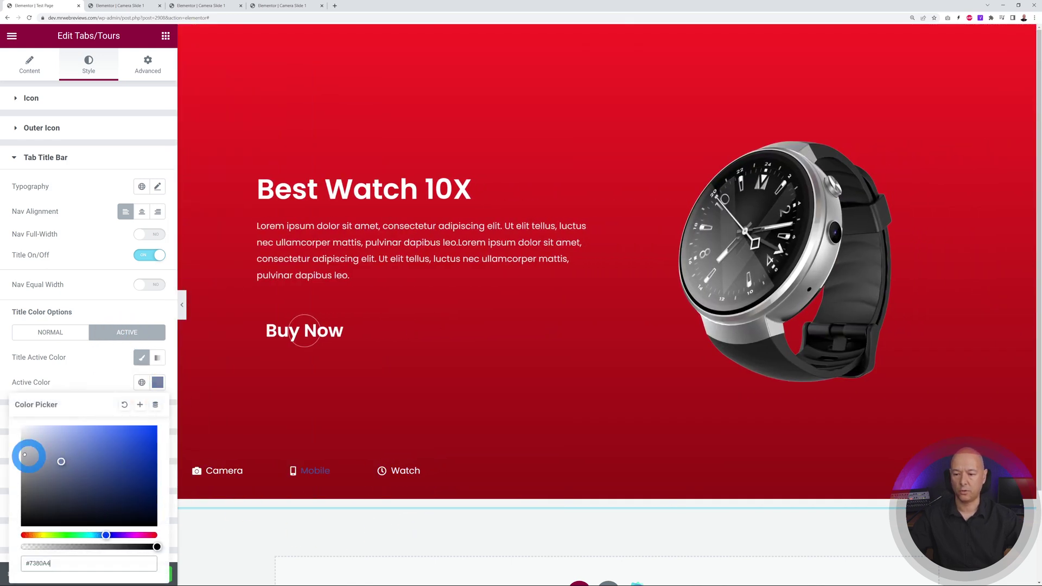
click(18, 451)
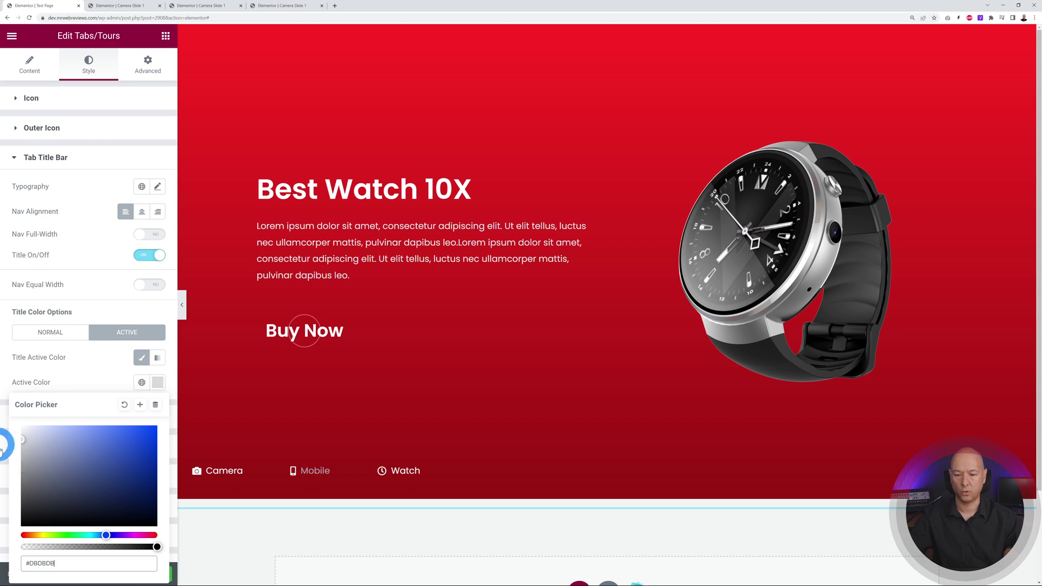
drag(69, 535, 53, 536)
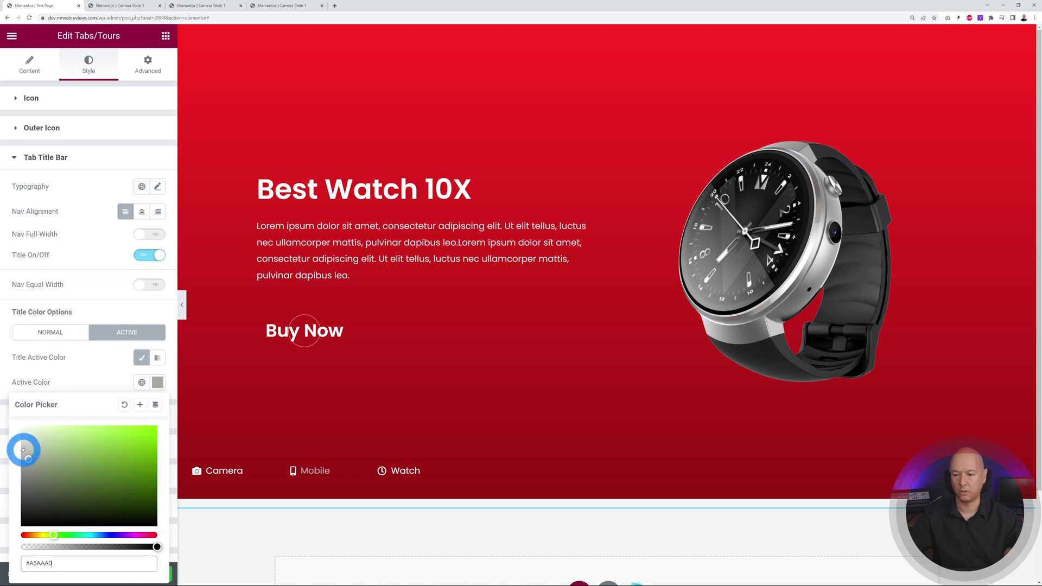
drag(24, 450, 110, 422)
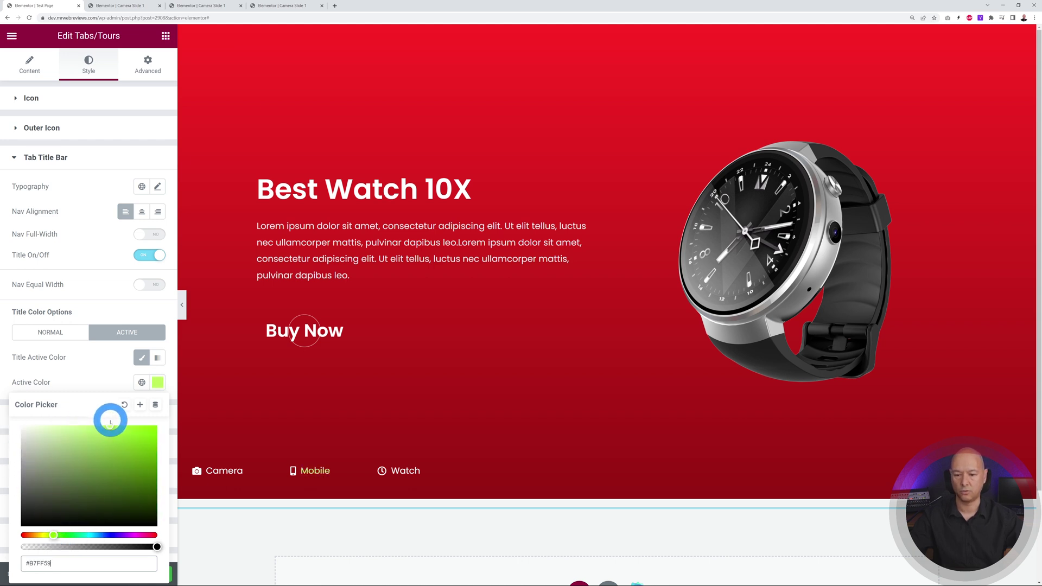
click(85, 373)
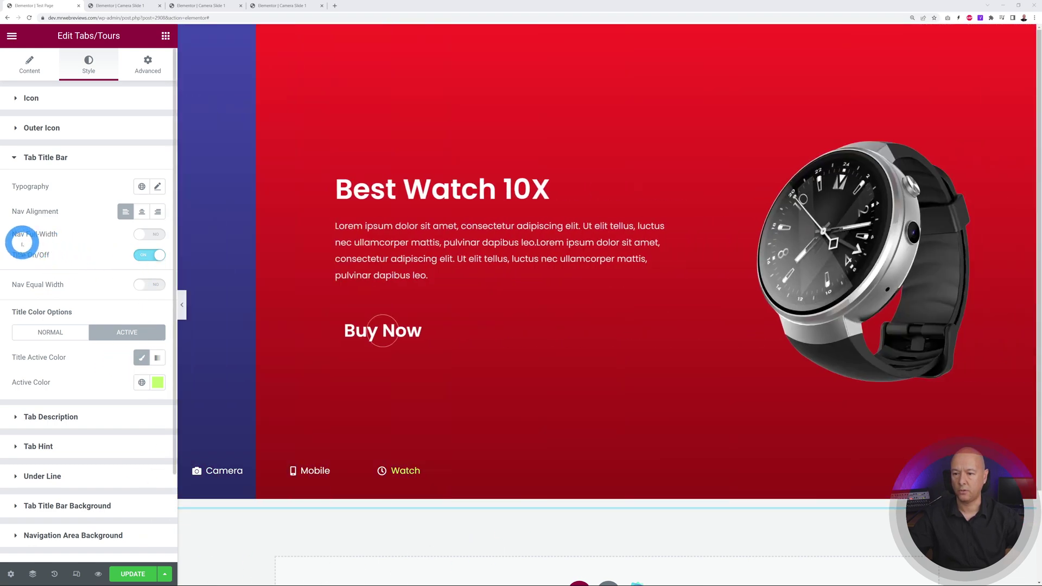
click(147, 238)
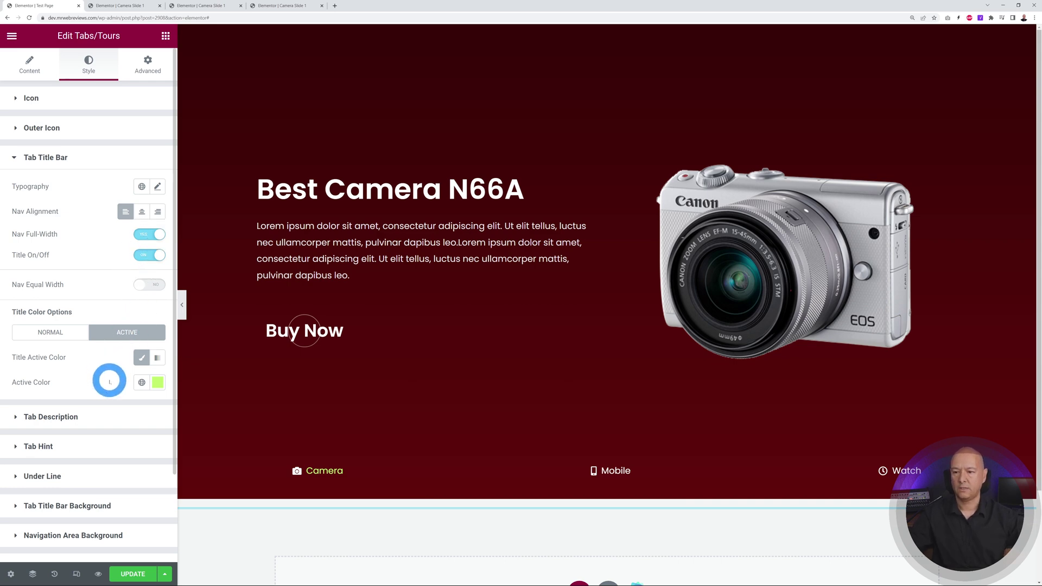
click(628, 475)
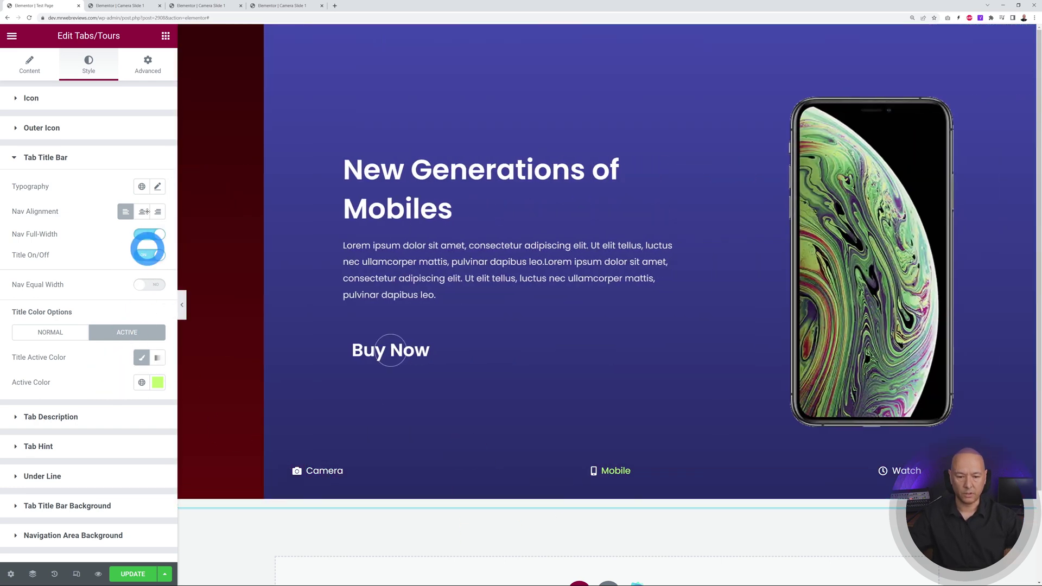
Set the Camera, Mobile and Watch tab title typography to 24 px at weight 900
click(158, 186)
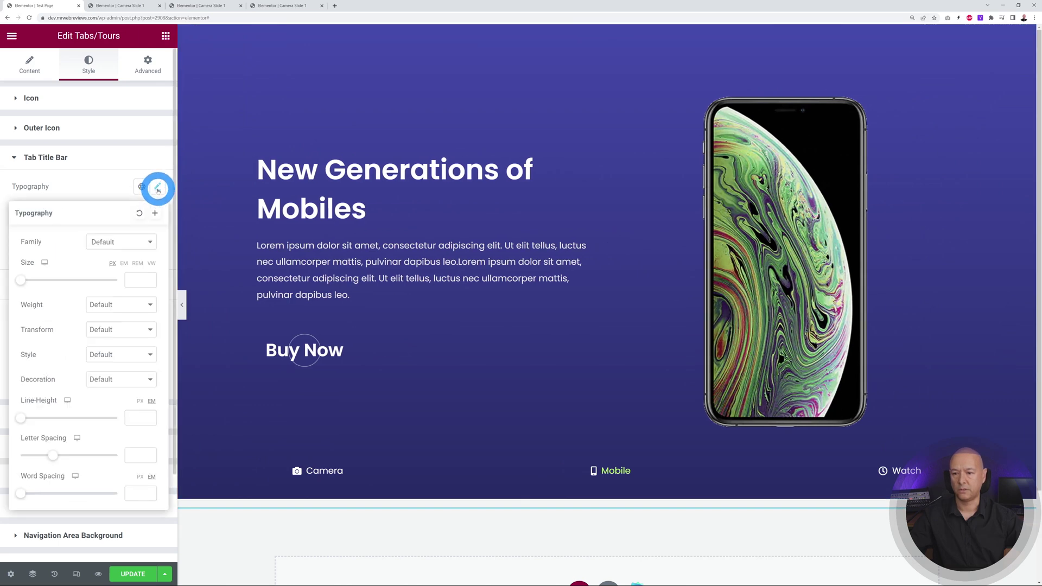
click(21, 281)
drag(23, 282, 37, 282)
click(154, 279)
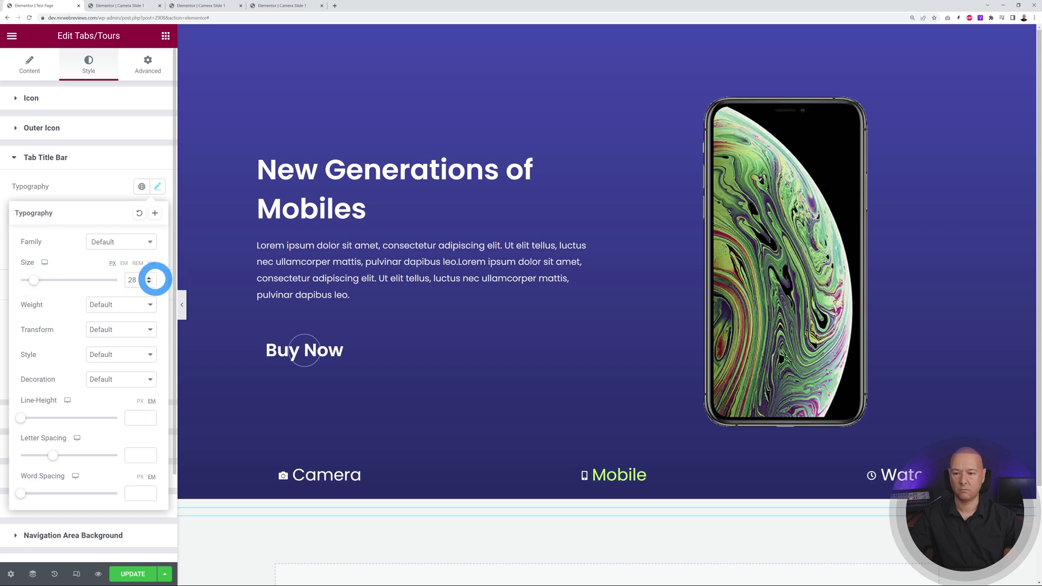
click(149, 282)
click(149, 283)
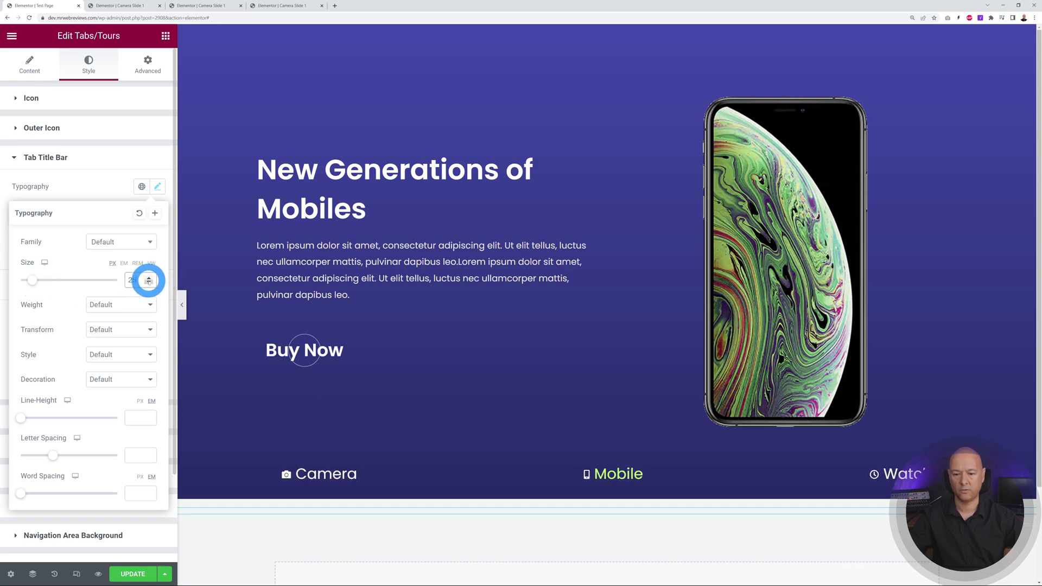
click(149, 282)
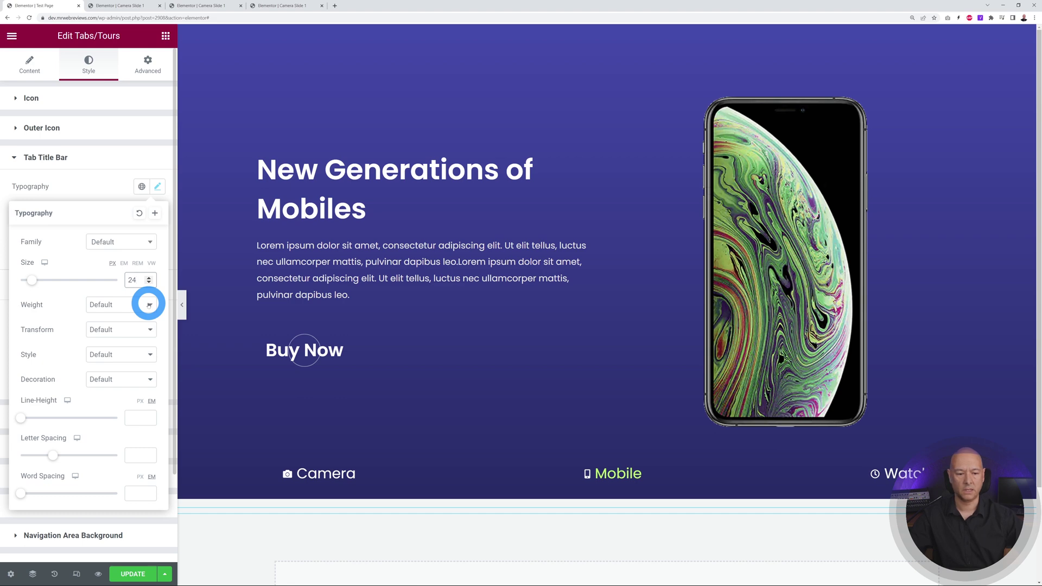
click(148, 305)
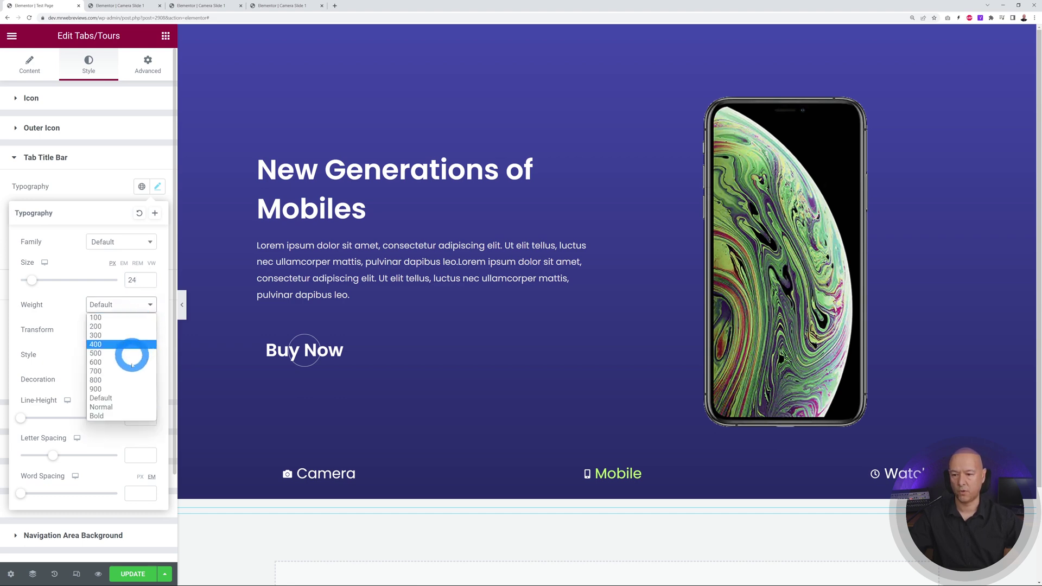
click(117, 389)
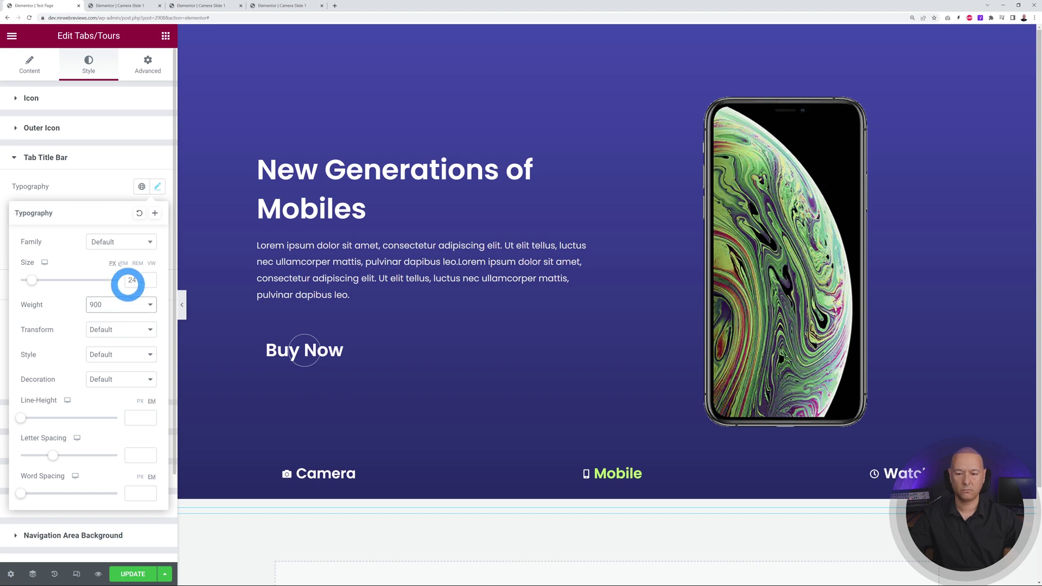
click(90, 196)
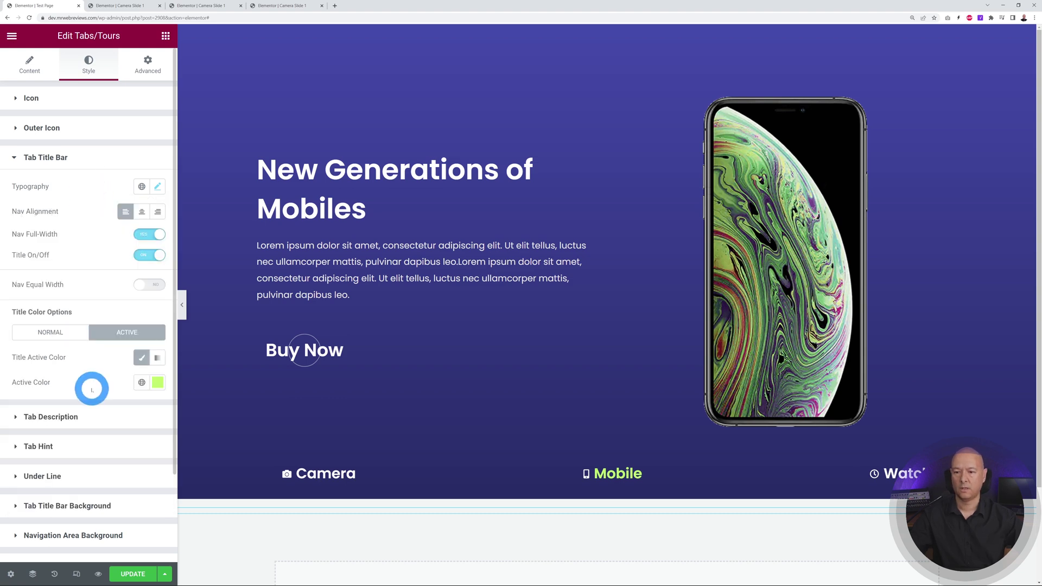
With Camera as the active tab, raise the tab Icon Size to 22
click(285, 475)
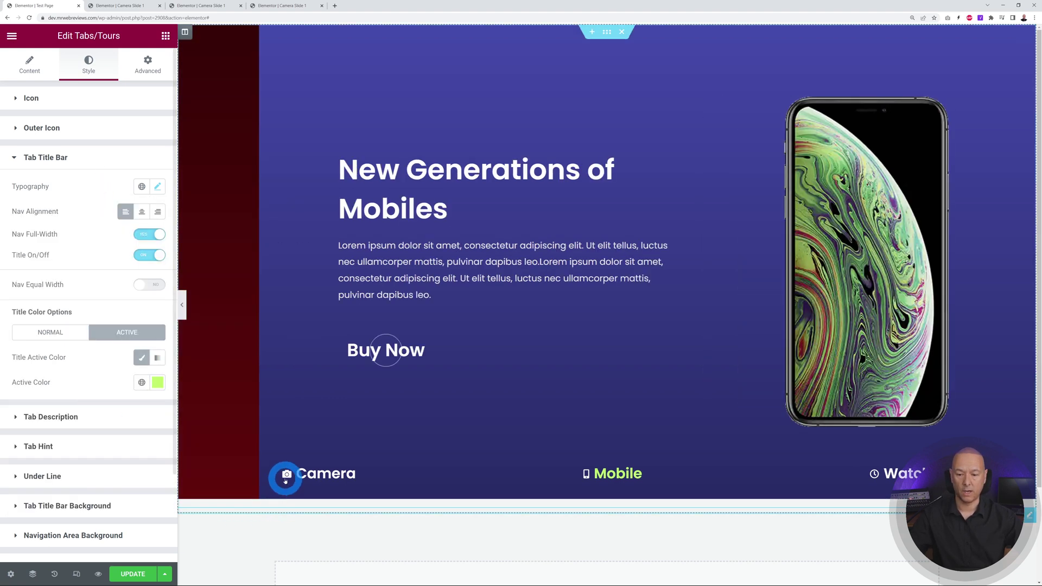
click(43, 104)
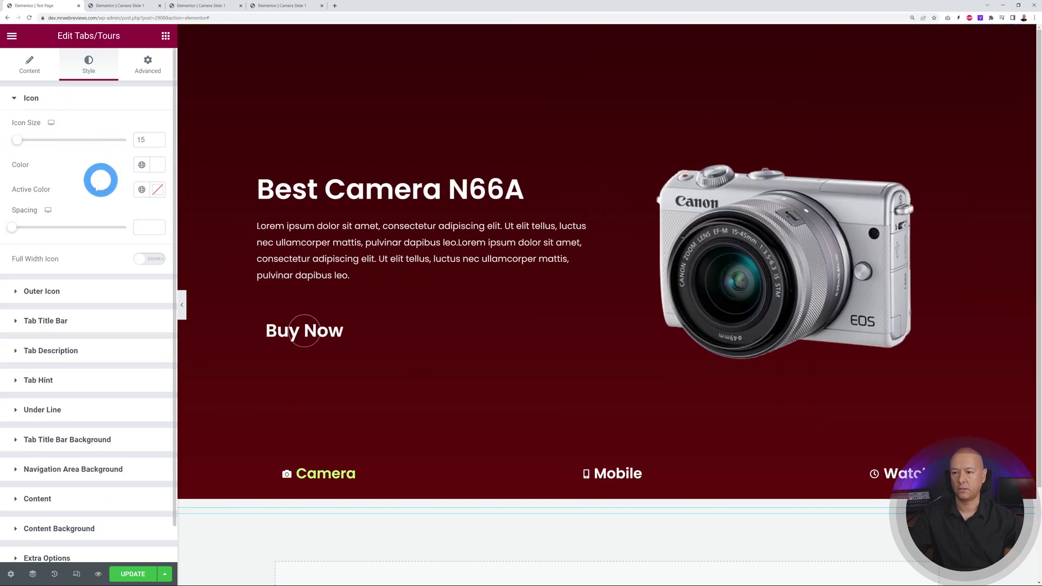
drag(19, 141, 23, 140)
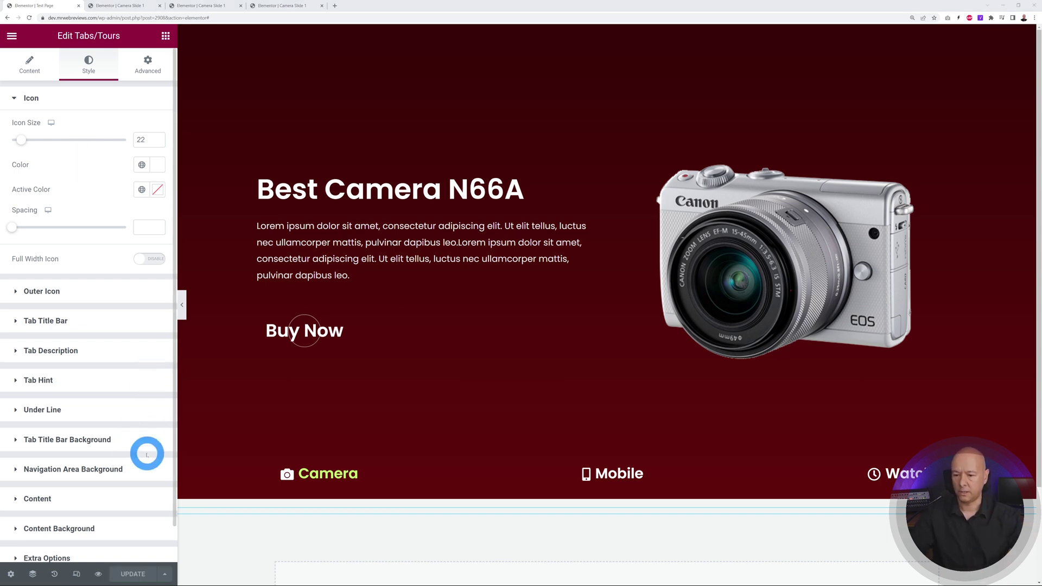
Give the navigation area a solid #FFFFFF background with low alpha (#FFFFFF5C)
scroll(139, 386, down, 1)
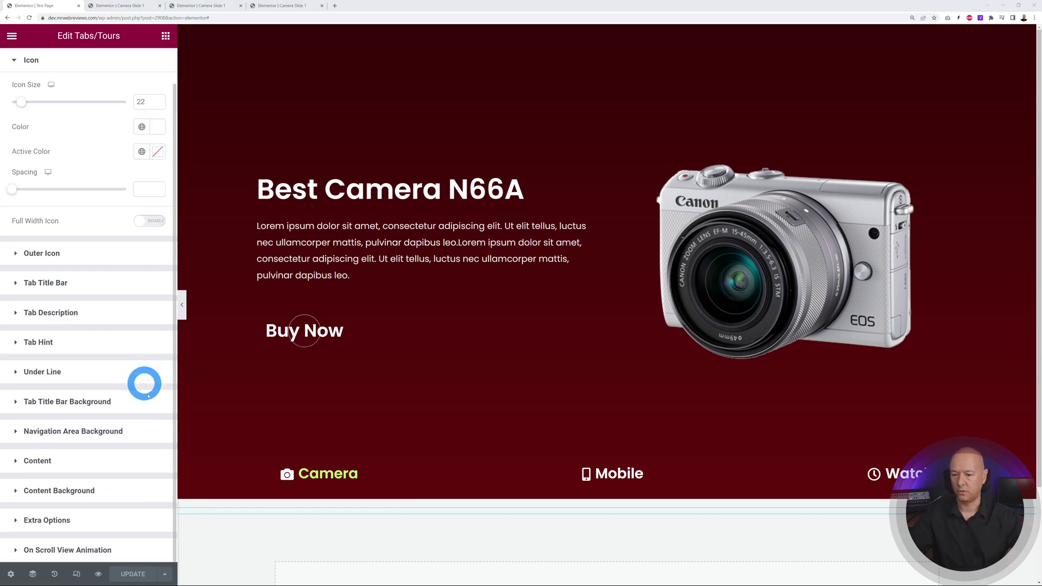
click(87, 433)
scroll(107, 336, down, 4)
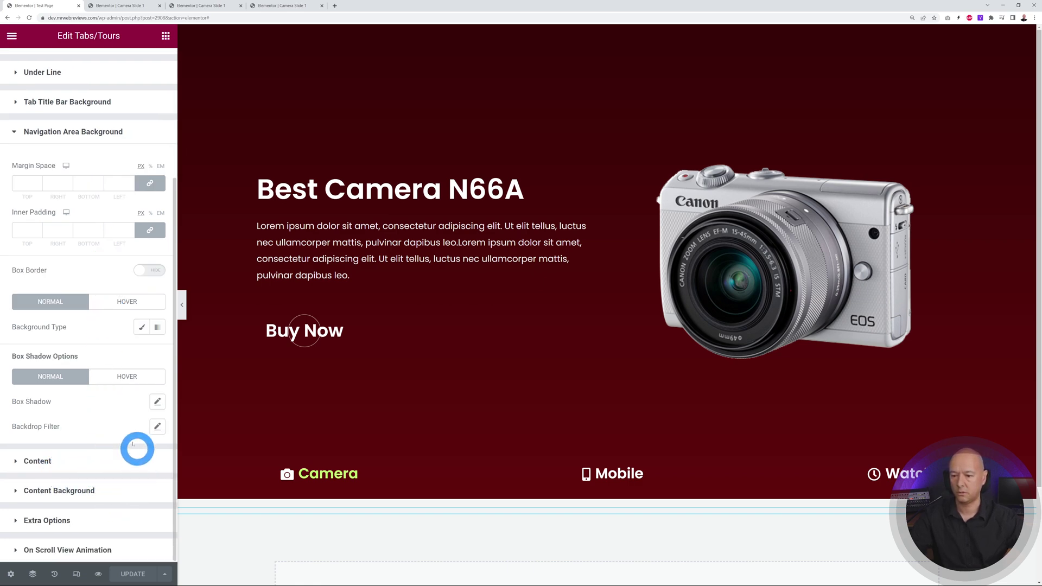
click(141, 327)
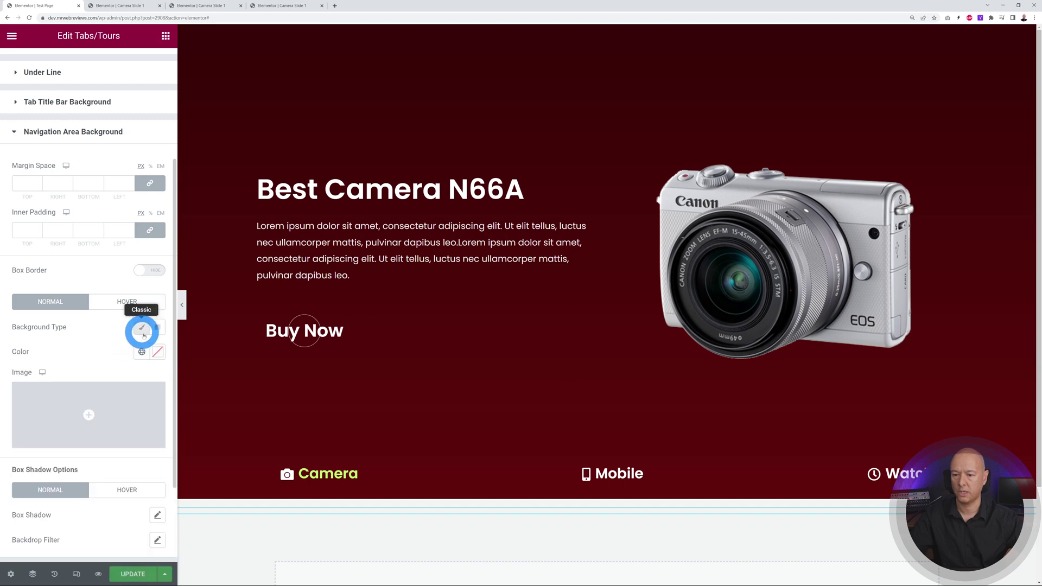
click(157, 352)
text(#FFFFFF7)
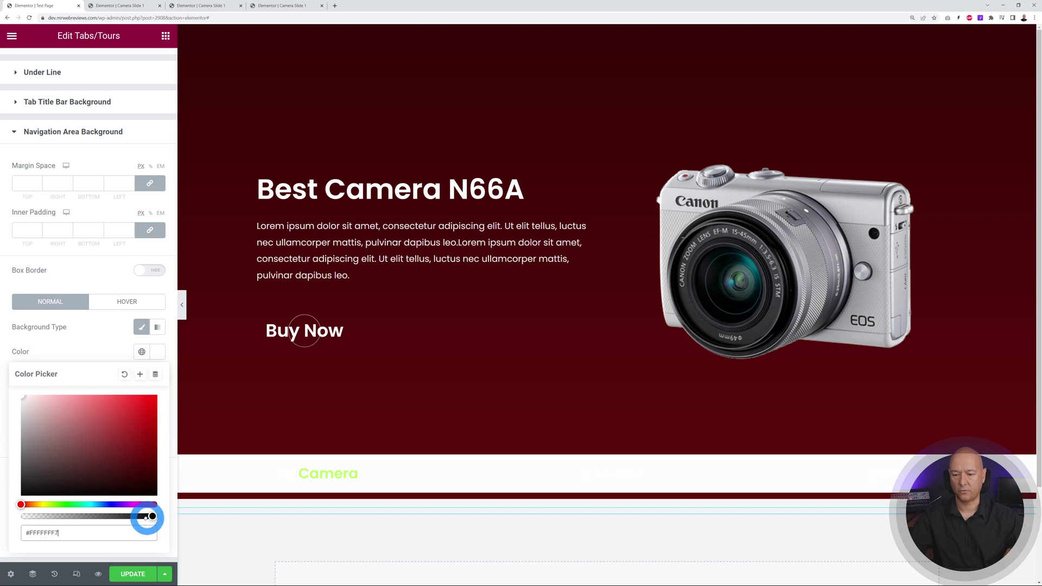
drag(151, 516, 69, 517)
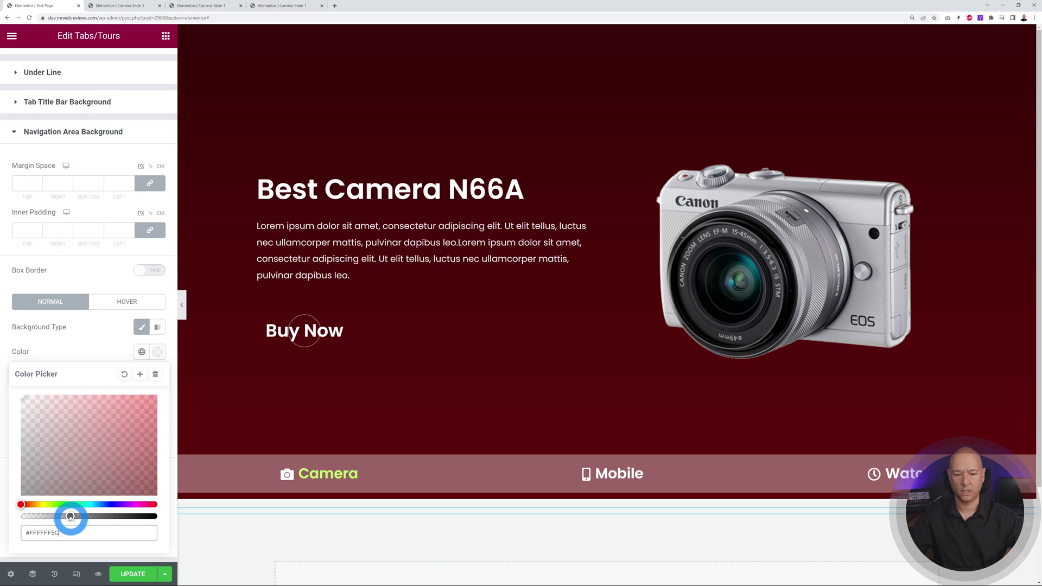
click(99, 348)
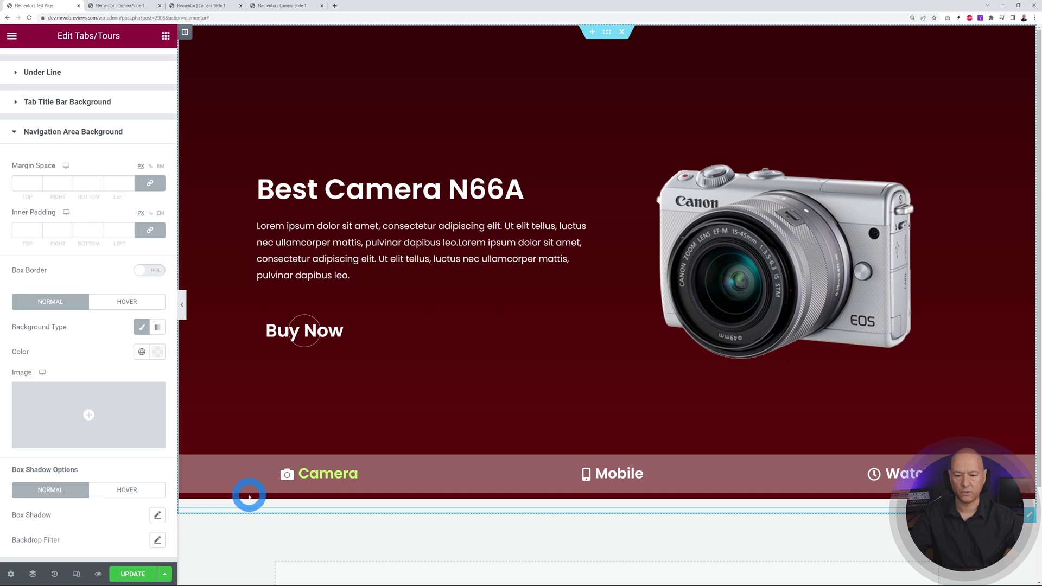
scroll(147, 426, up, 3)
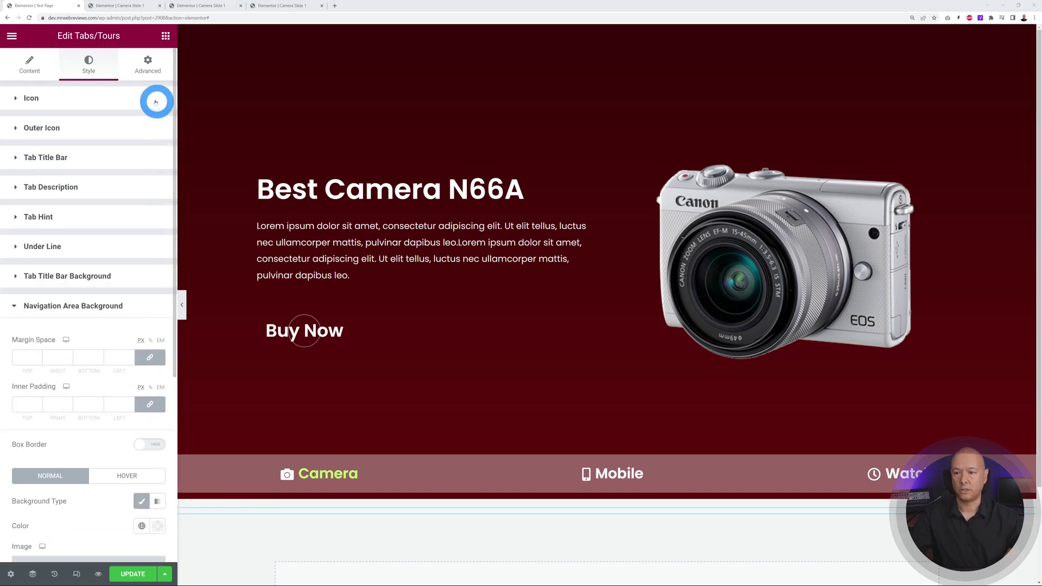
Set the tabs widget's Advanced Layout top margin to -80
click(142, 69)
click(47, 328)
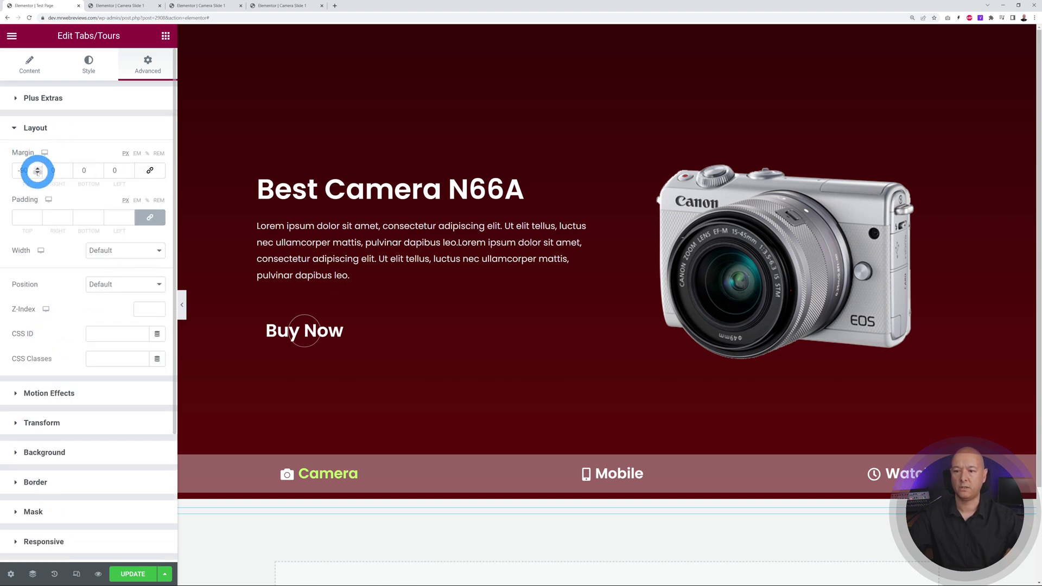
click(38, 173)
click(38, 173)
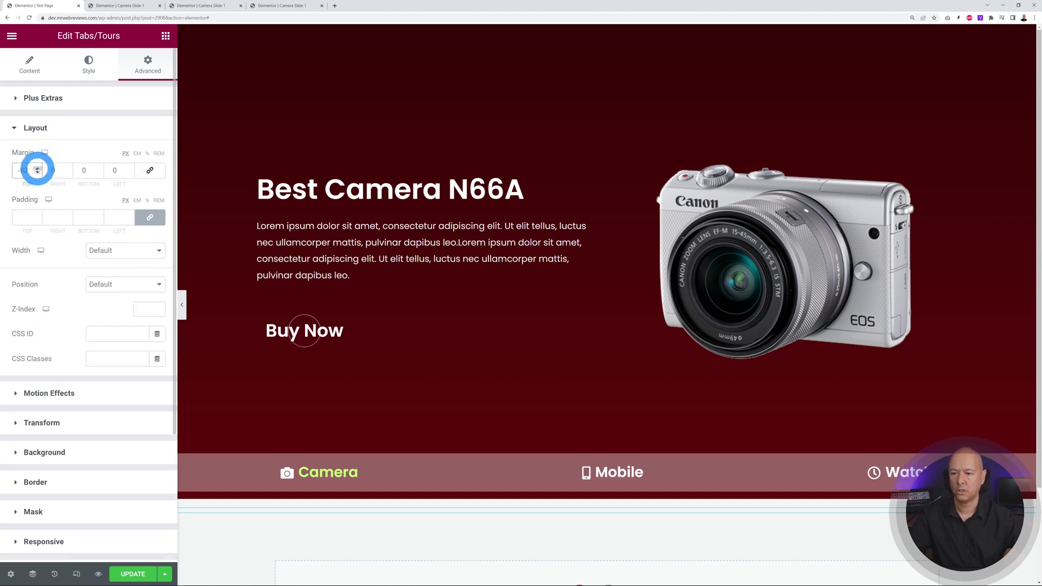
click(37, 168)
click(38, 169)
click(37, 169)
click(37, 168)
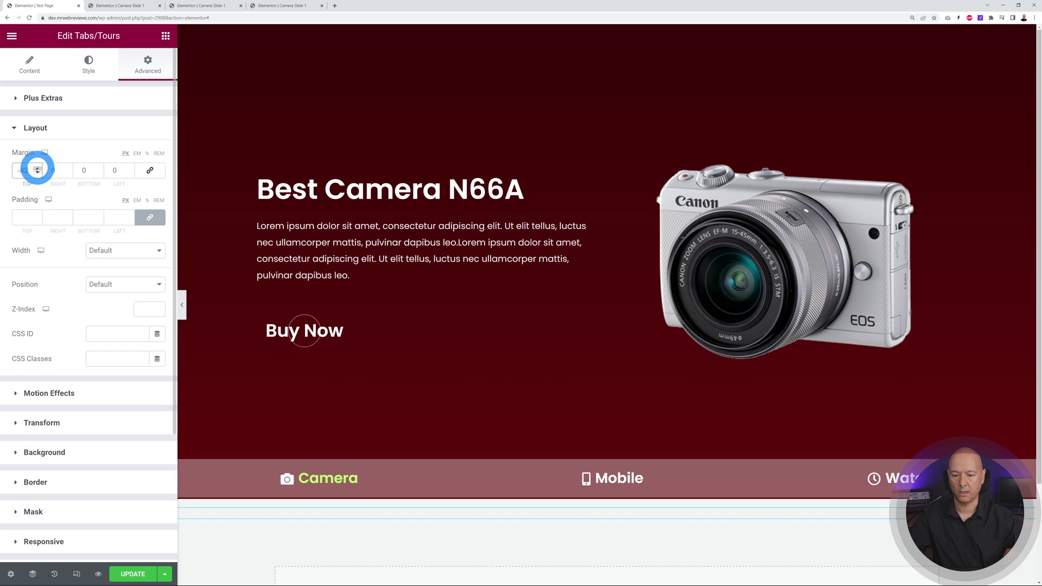
click(38, 168)
click(38, 168)
click(38, 168)
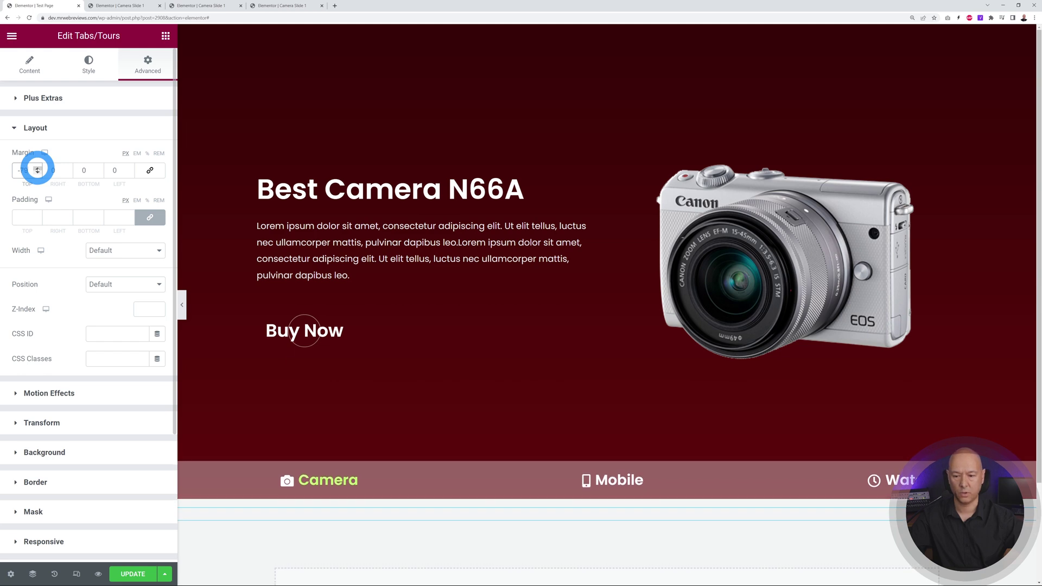
click(37, 173)
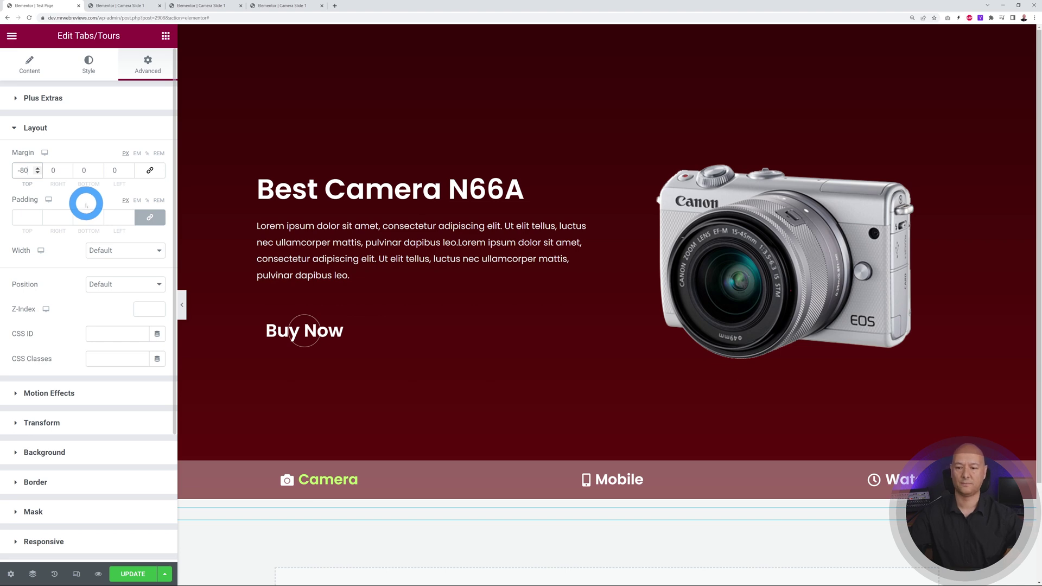
Preview the Mobile, Watch and Camera slides with the overlapping tab bar
click(600, 489)
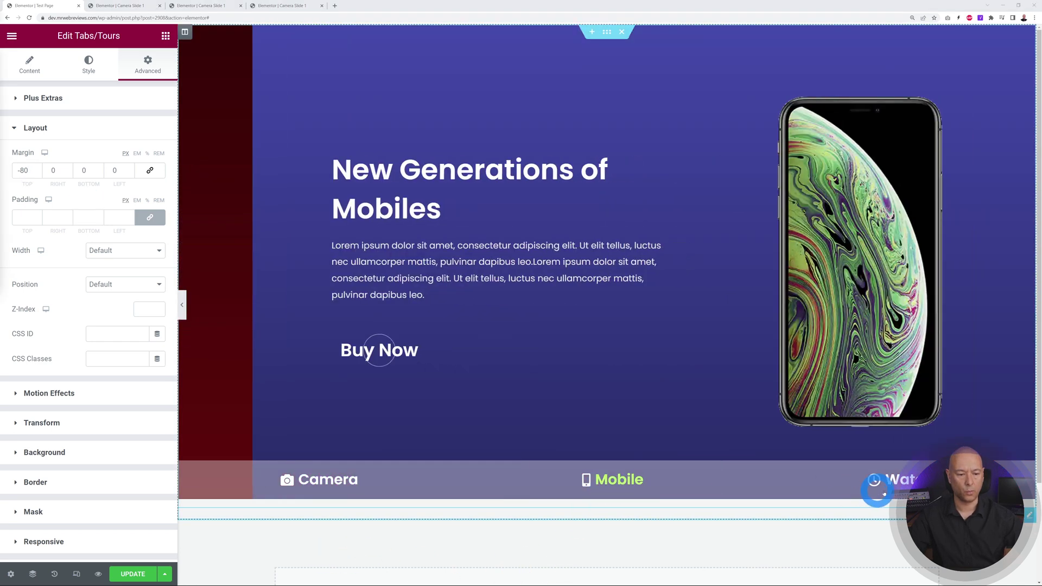
click(884, 493)
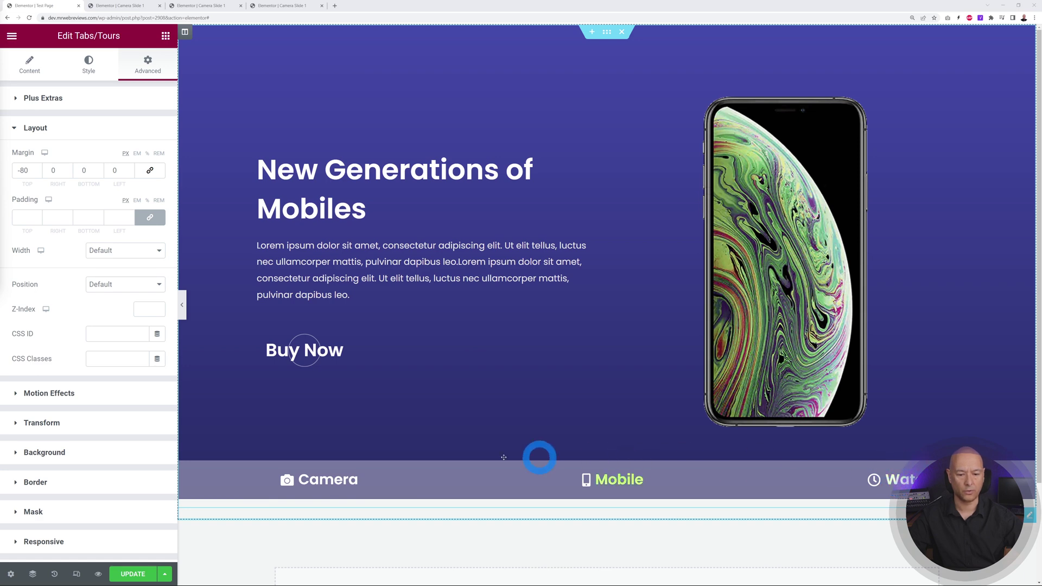
click(376, 468)
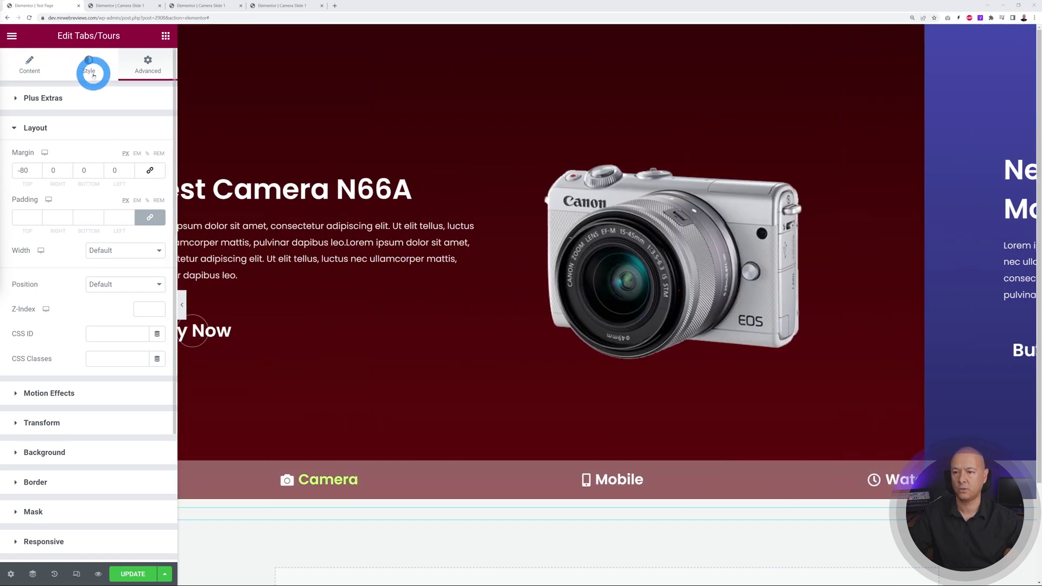
Turn on a solid box border for the tab titles under Tab Title Bar Background
click(93, 71)
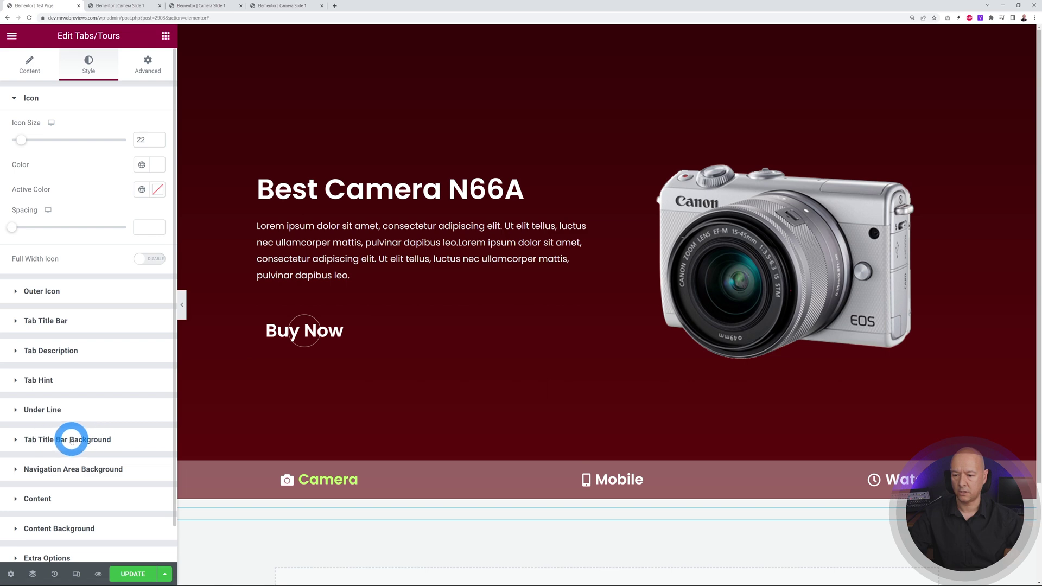
click(71, 440)
scroll(104, 345, down, 3)
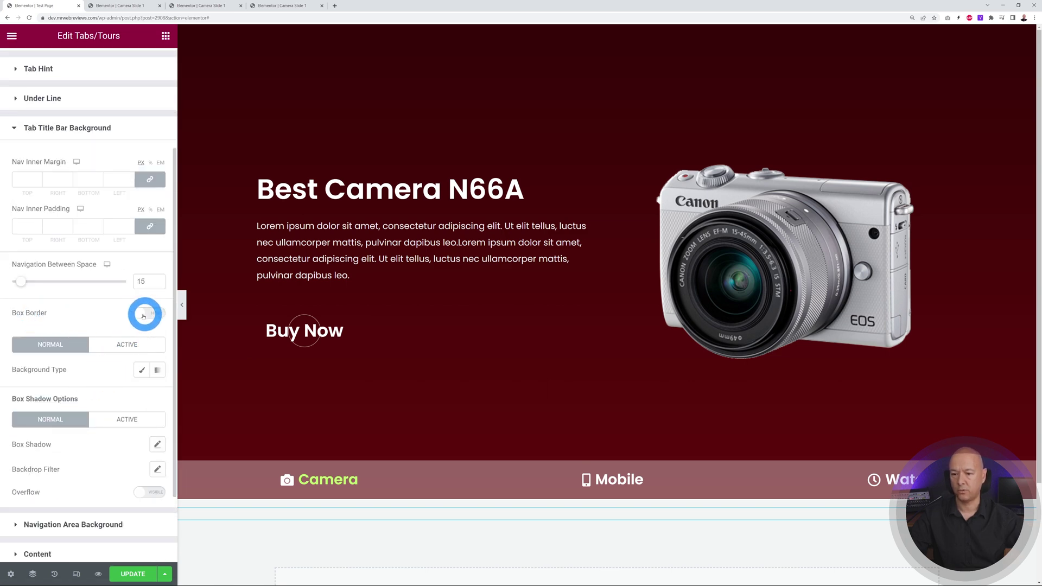
click(150, 315)
scroll(142, 342, down, 1)
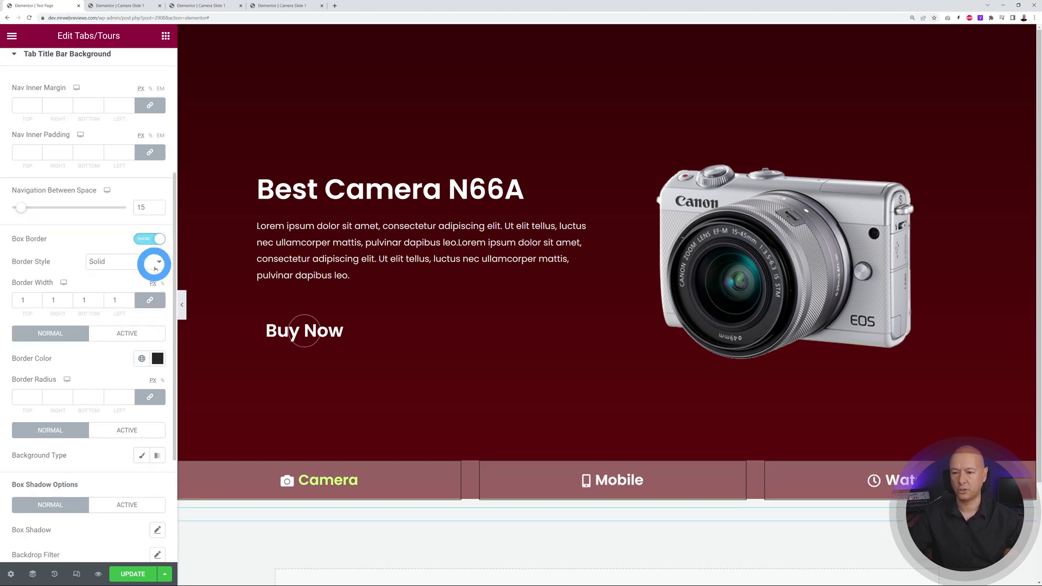
Unlink border width and set Top 5, Right 0, Bottom 0, Left 0
click(51, 302)
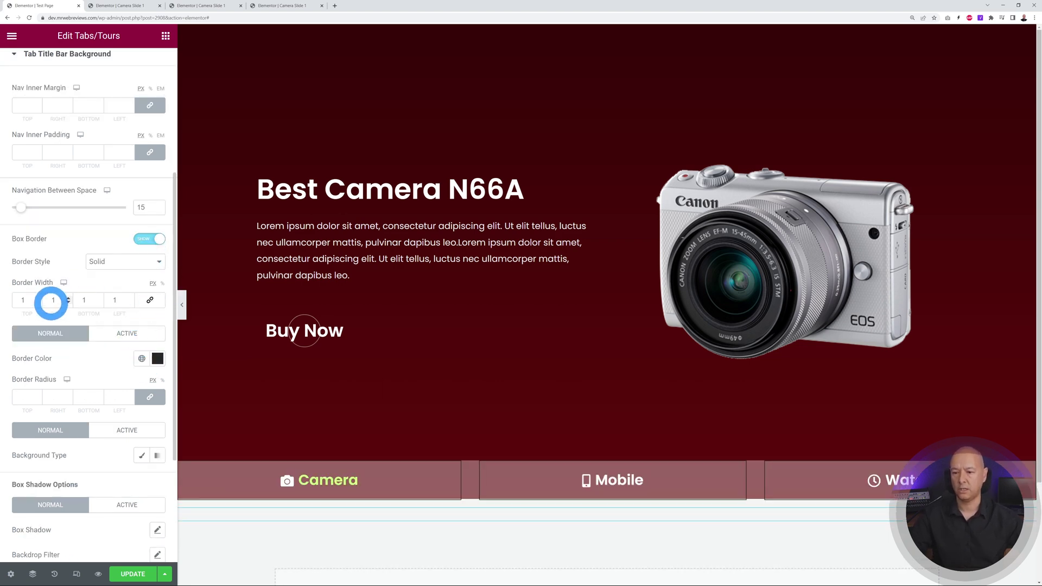
click(37, 298)
click(36, 298)
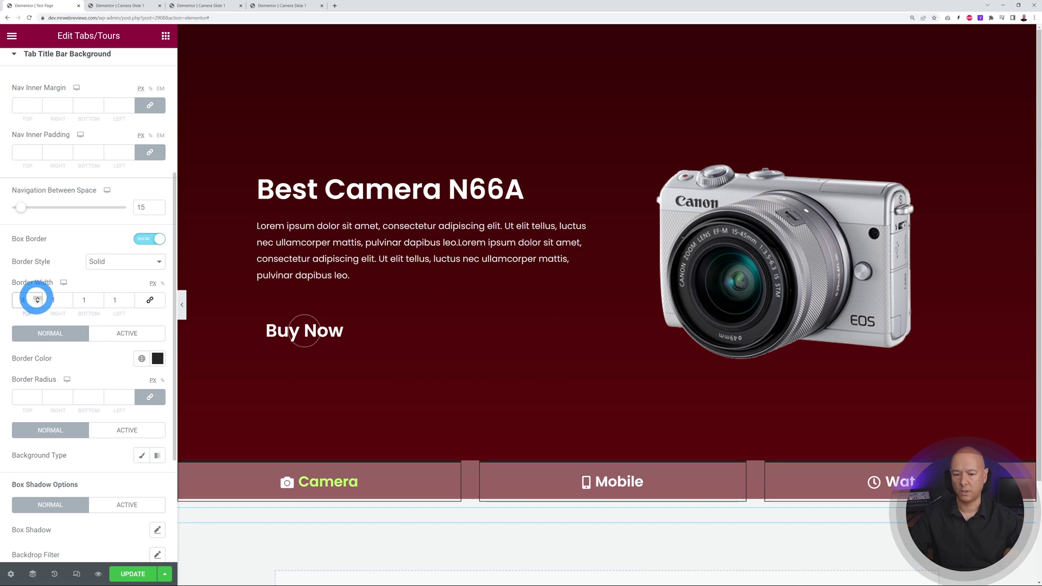
click(37, 298)
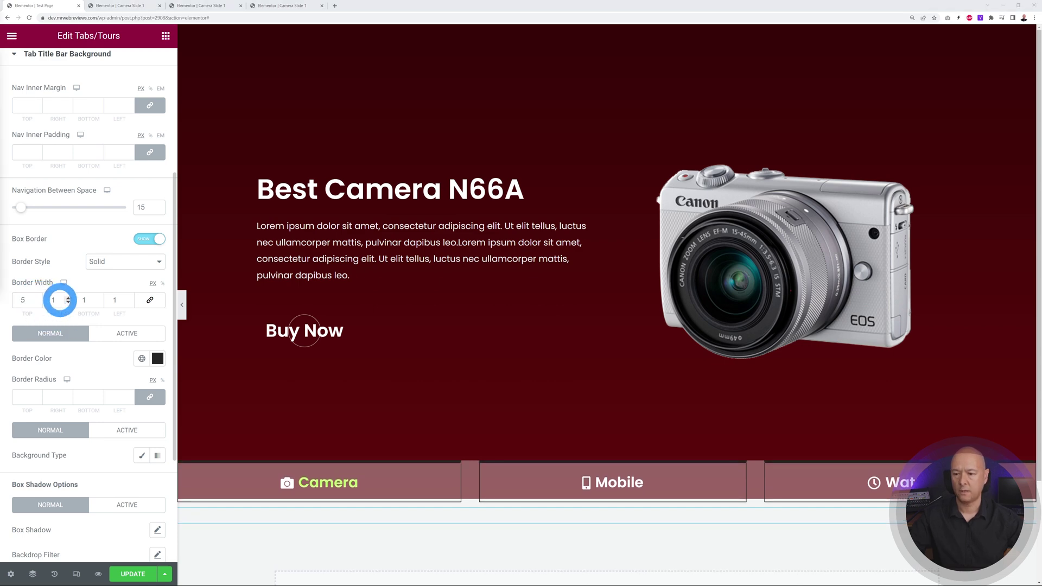
click(46, 300)
text(0)
click(82, 300)
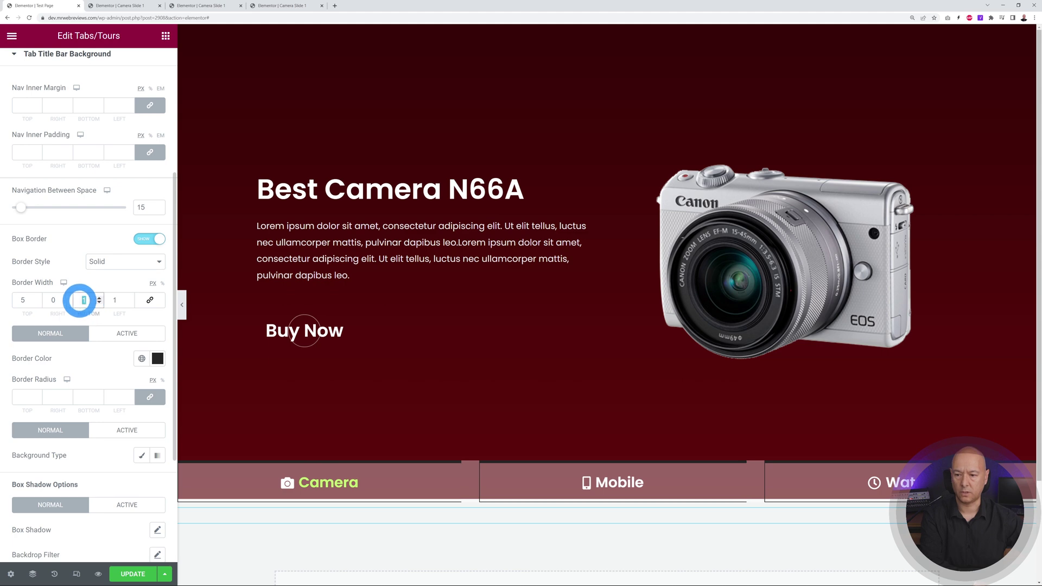
text(0)
click(115, 300)
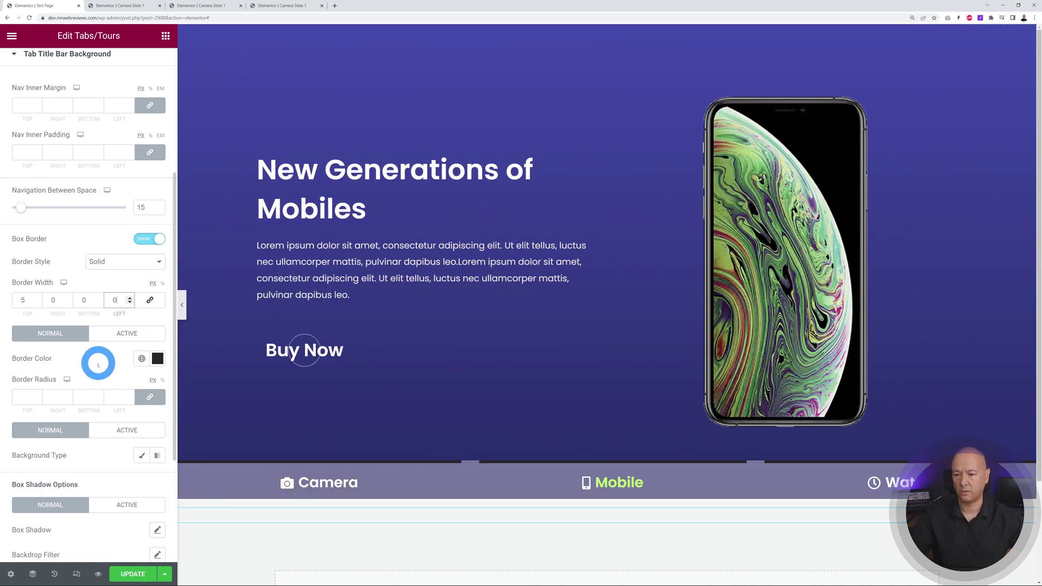
Set the active tab border colour to #FFFFFF and preview it on each tab
click(127, 333)
click(157, 358)
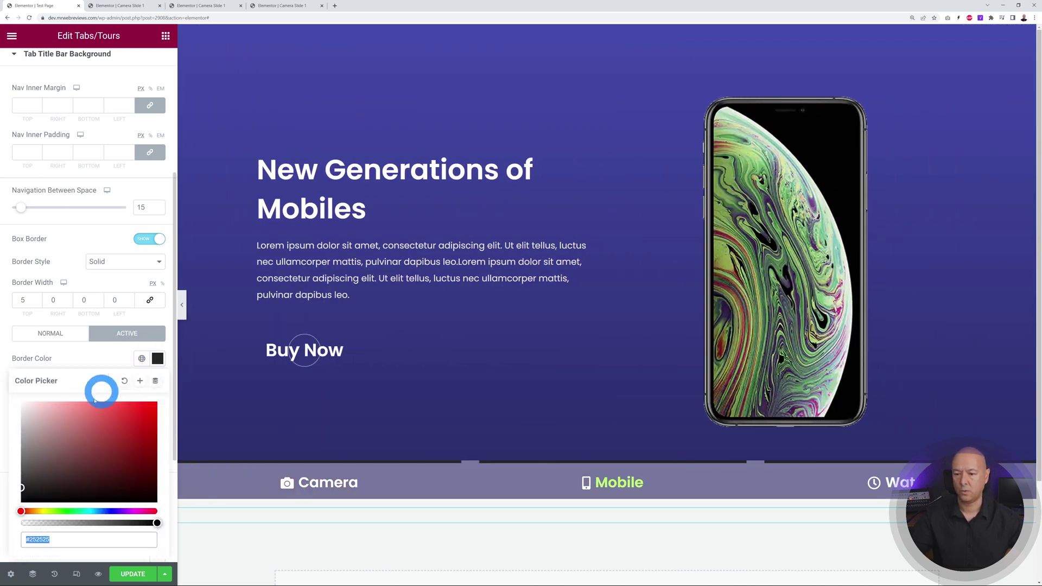
text(#FFFFFF)
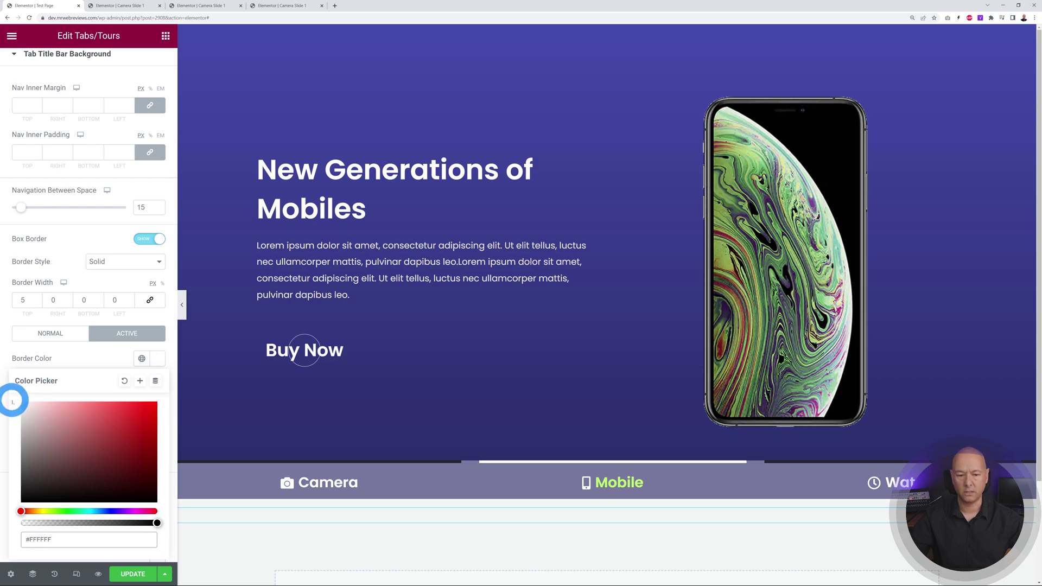
click(84, 361)
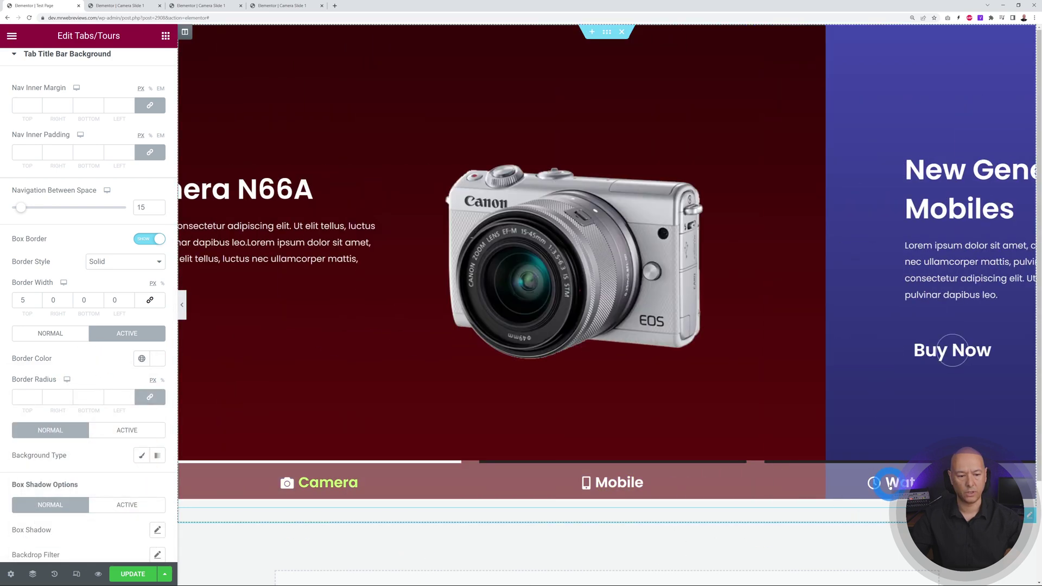
click(890, 485)
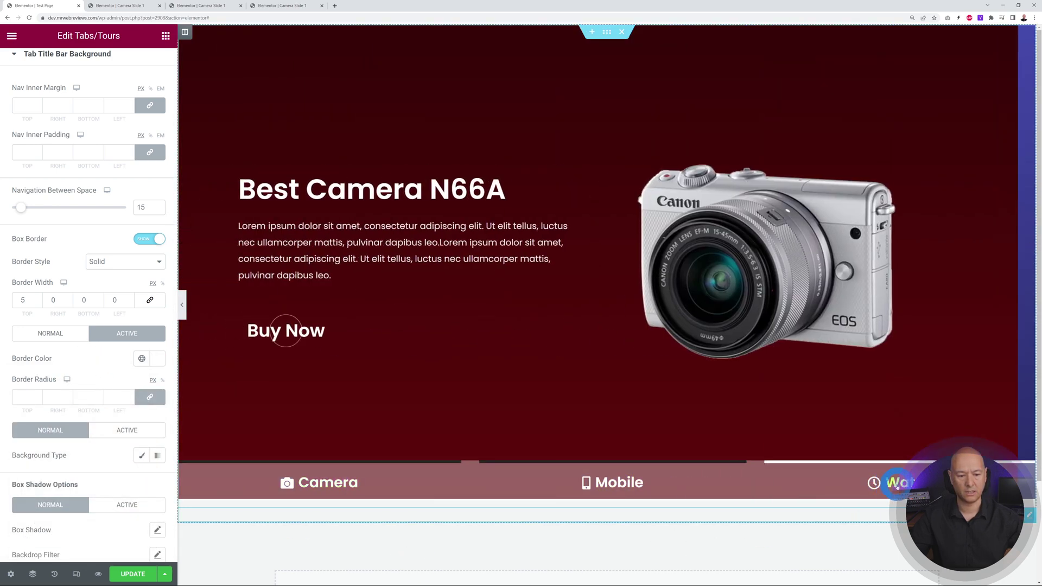
click(606, 485)
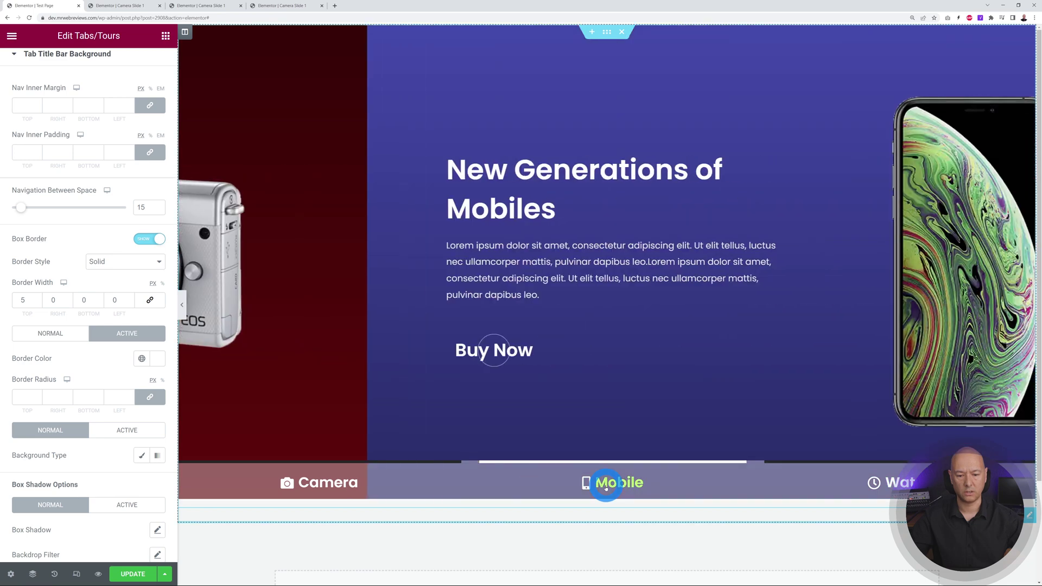
click(326, 483)
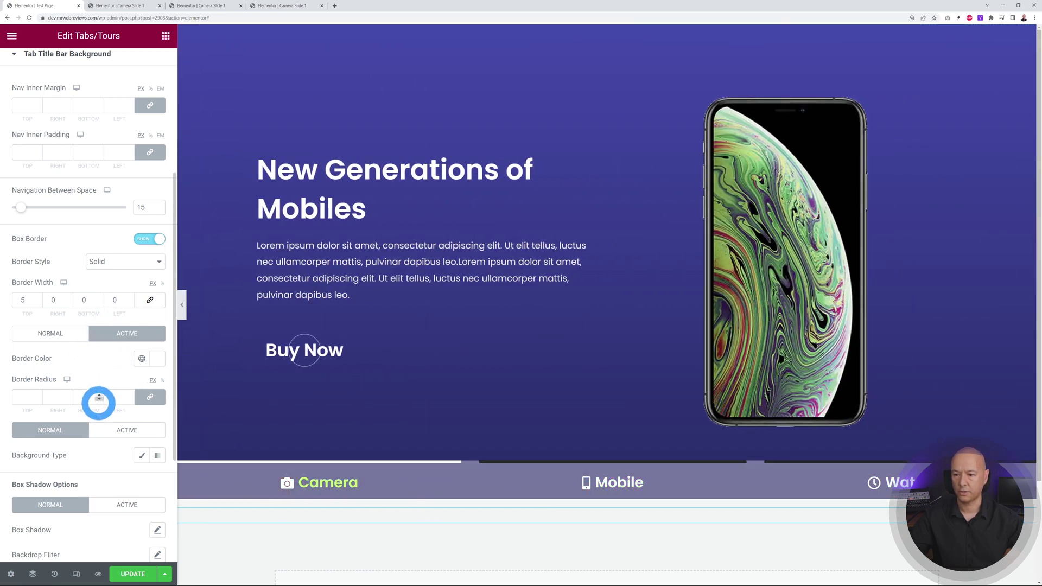
Make the normal tab border colour fully transparent white (#FFFFFF00)
click(56, 332)
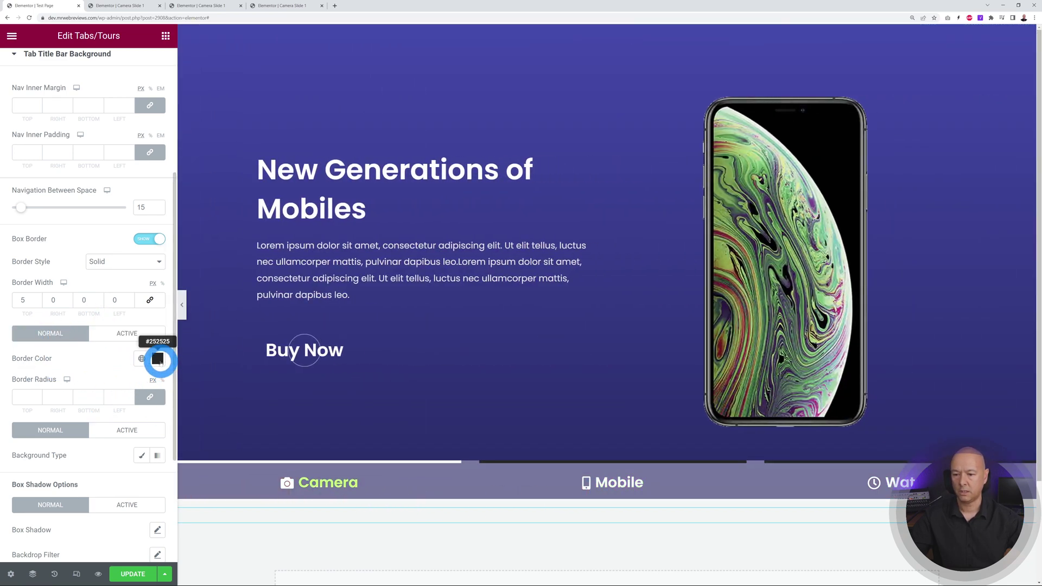
click(157, 357)
drag(72, 457, 14, 400)
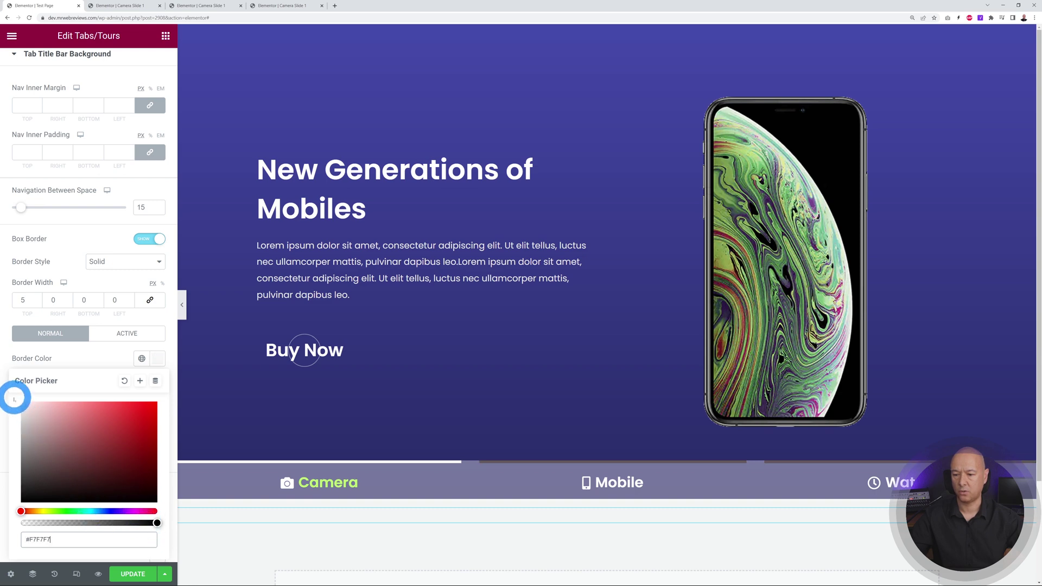
drag(143, 524, 33, 524)
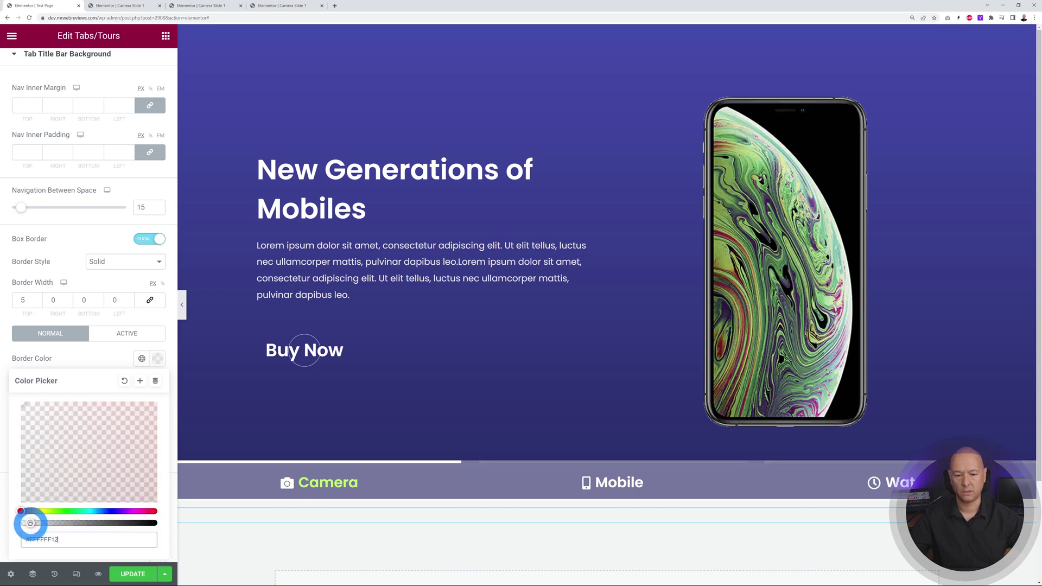
click(79, 366)
click(616, 498)
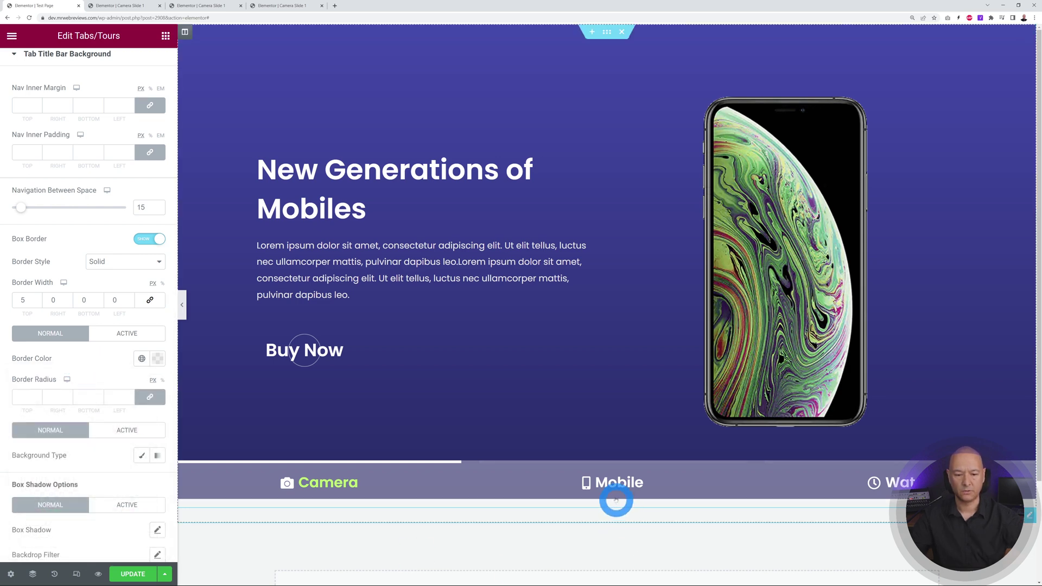
click(615, 482)
Show the Best Watch 10X slide and deselect the widget to view its white border
click(922, 483)
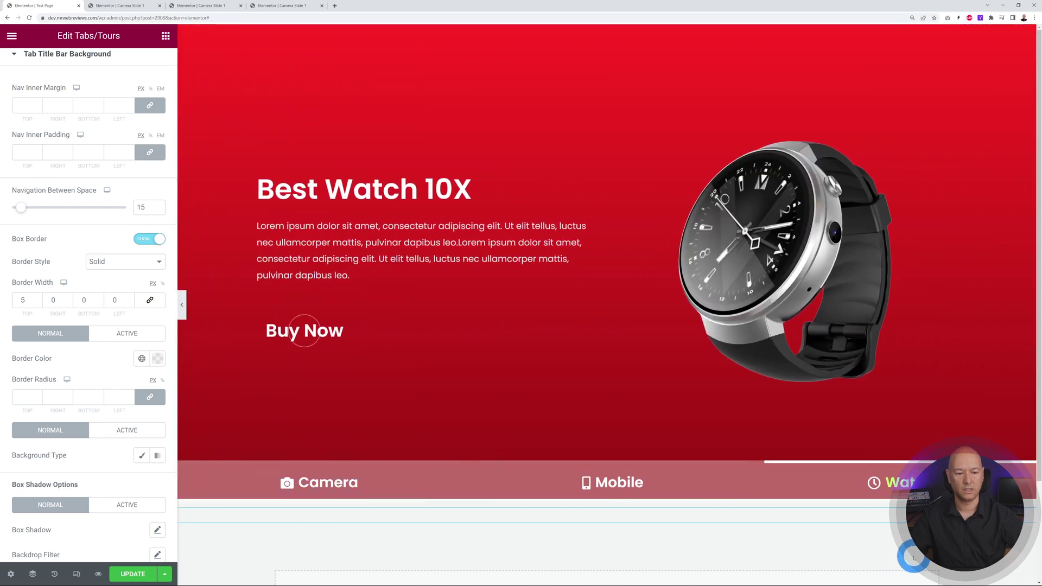
click(739, 526)
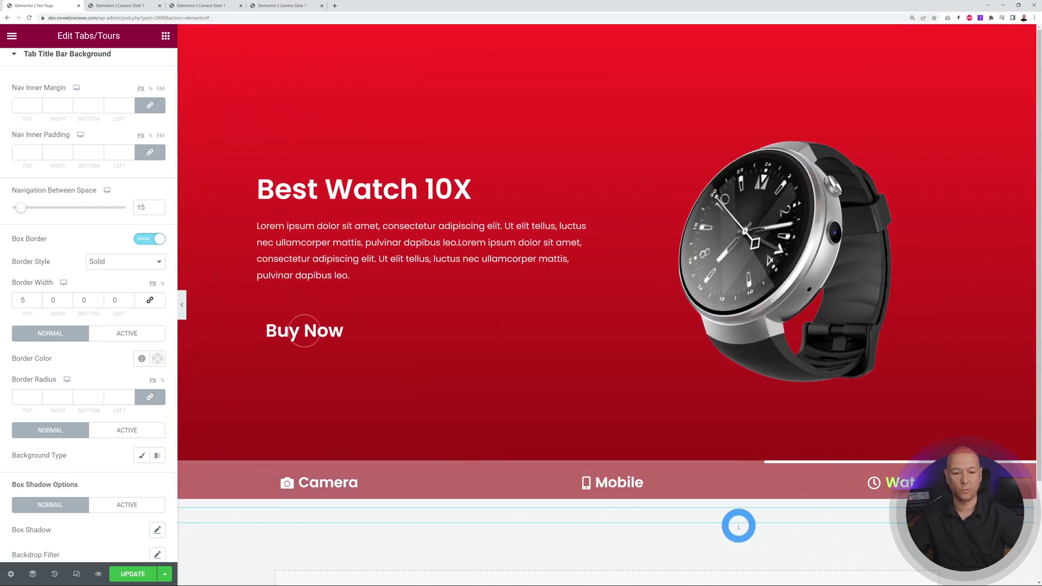